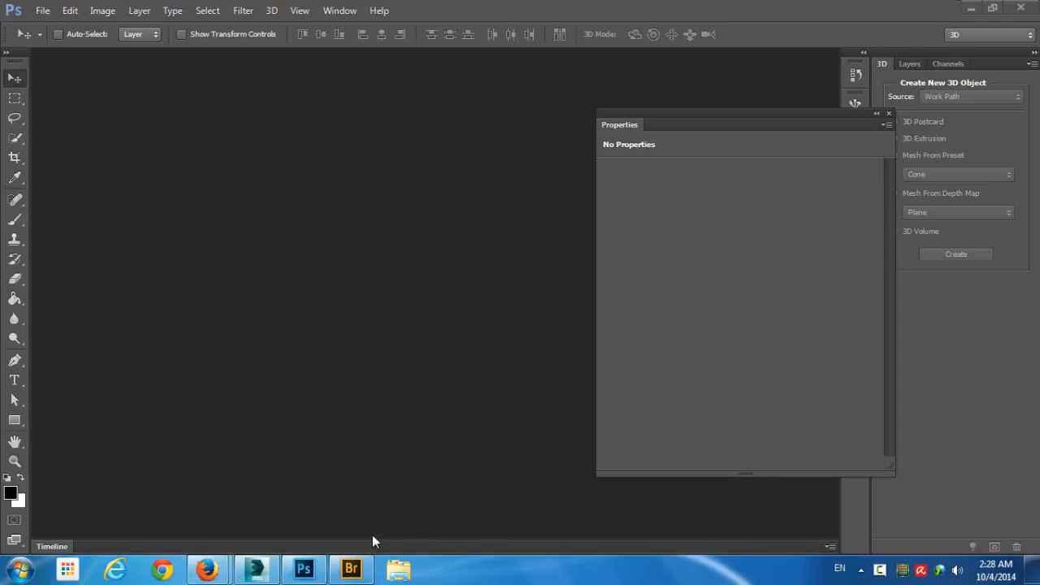
- Switch to Bridge, open the backplate 103.JPG in Photoshop, and show its layers with the properties closed
left_click(358, 569)
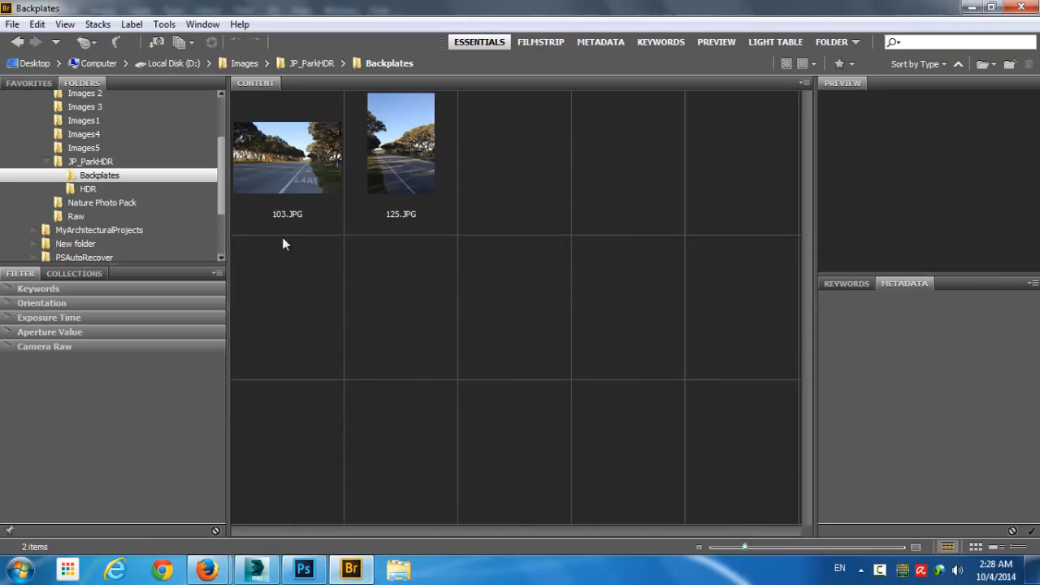
left_click(300, 170)
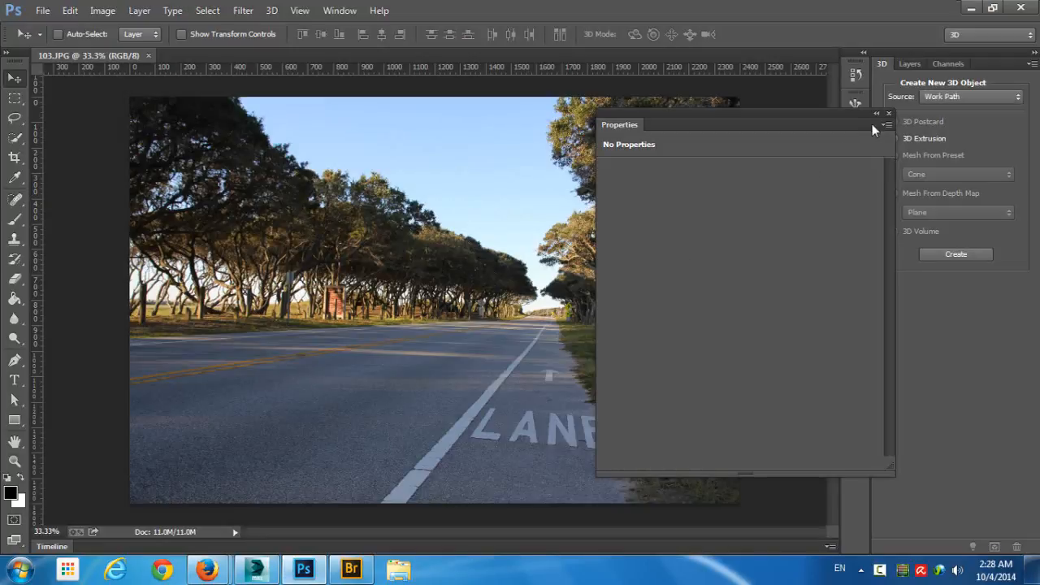
left_click(889, 115)
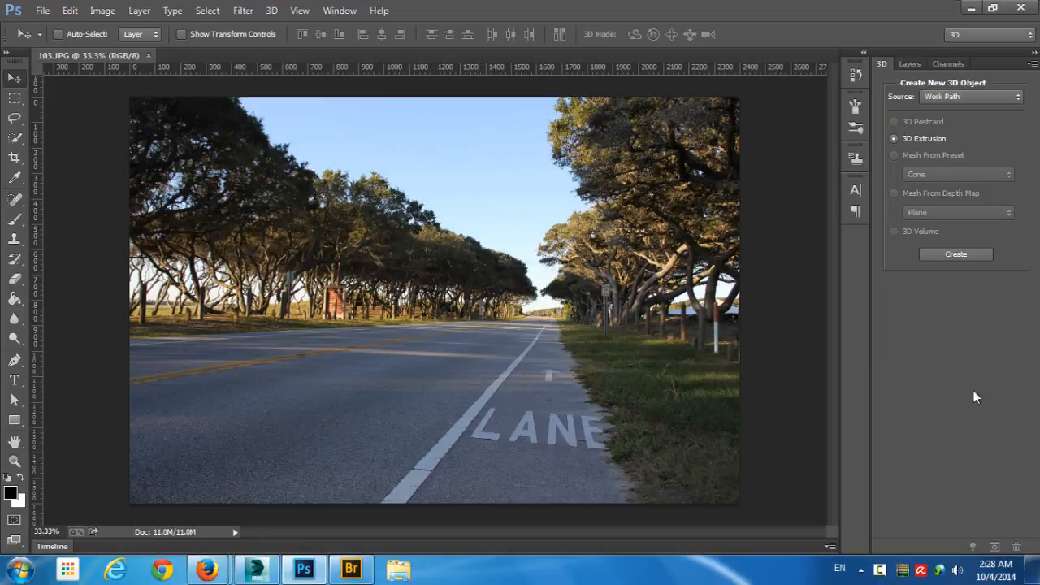
left_click(910, 65)
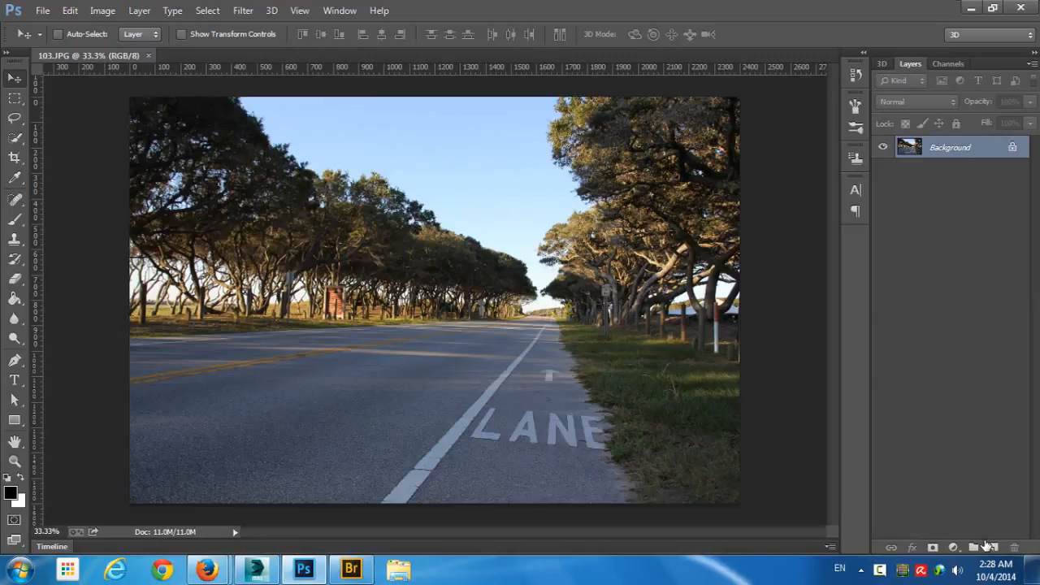
- Add a text layer reading "3D IBL" over the road in the photo
left_click(14, 379)
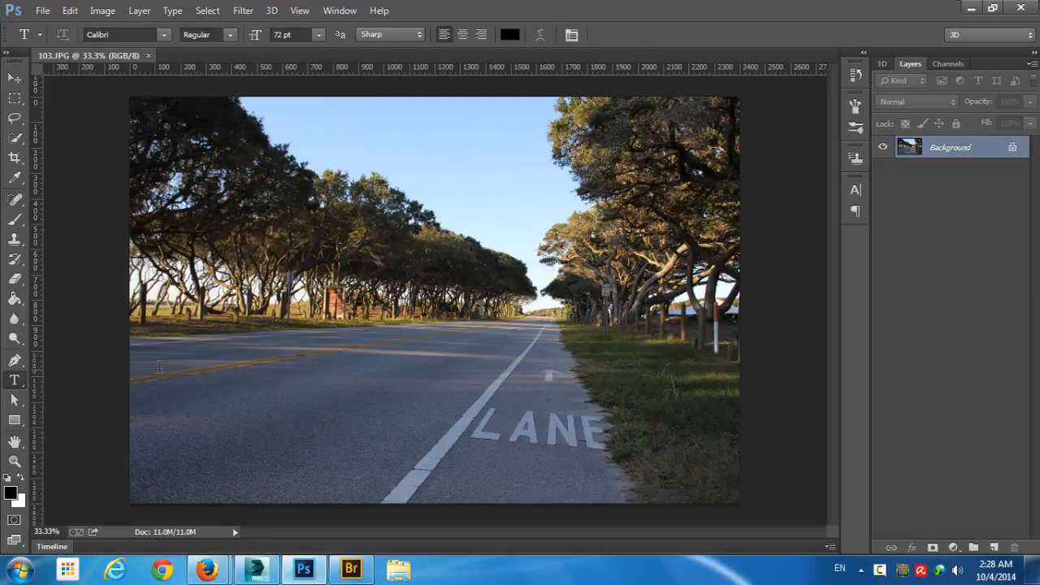
left_click(310, 350)
type("#")
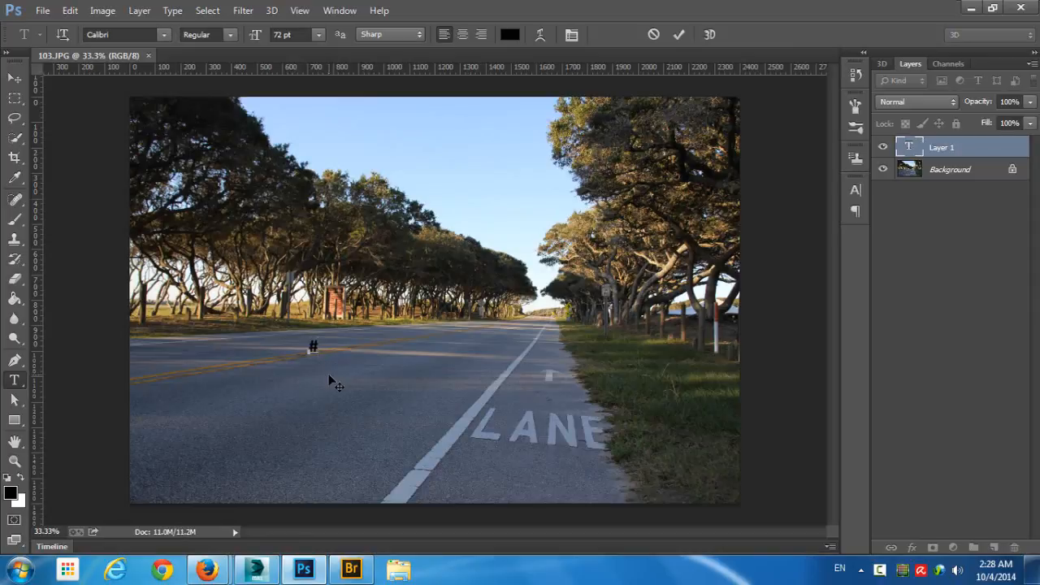
key("BackSpace")
type("3D")
type("IBL")
key("ctrl+Return")
key("v")
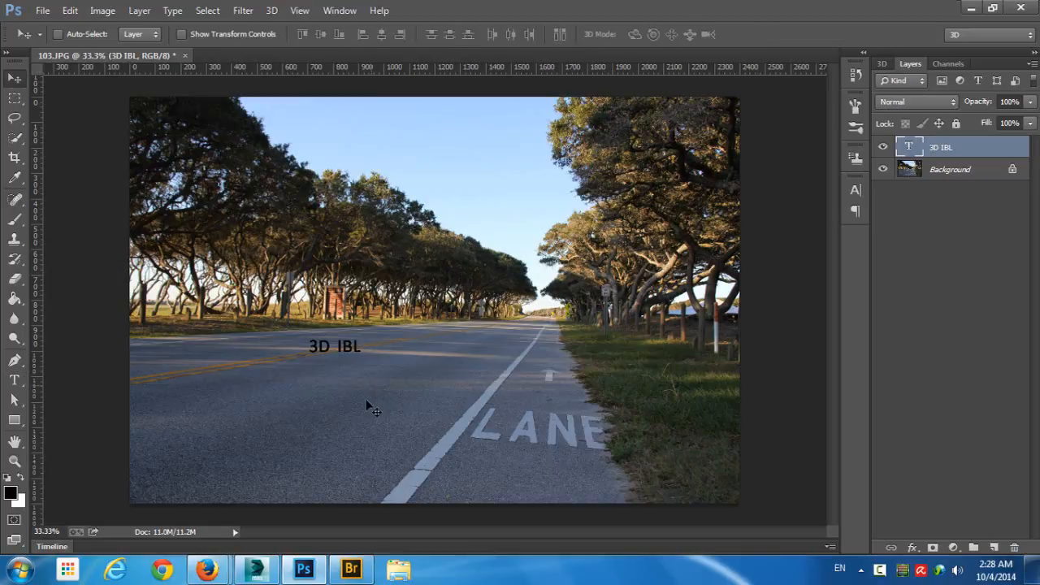
- Scale the "3D IBL" text up proportionally to about 525% and place it over the middle of the road
key("ctrl+t")
left_click_drag(364, 334, 559, 190)
key("ctrl+z")
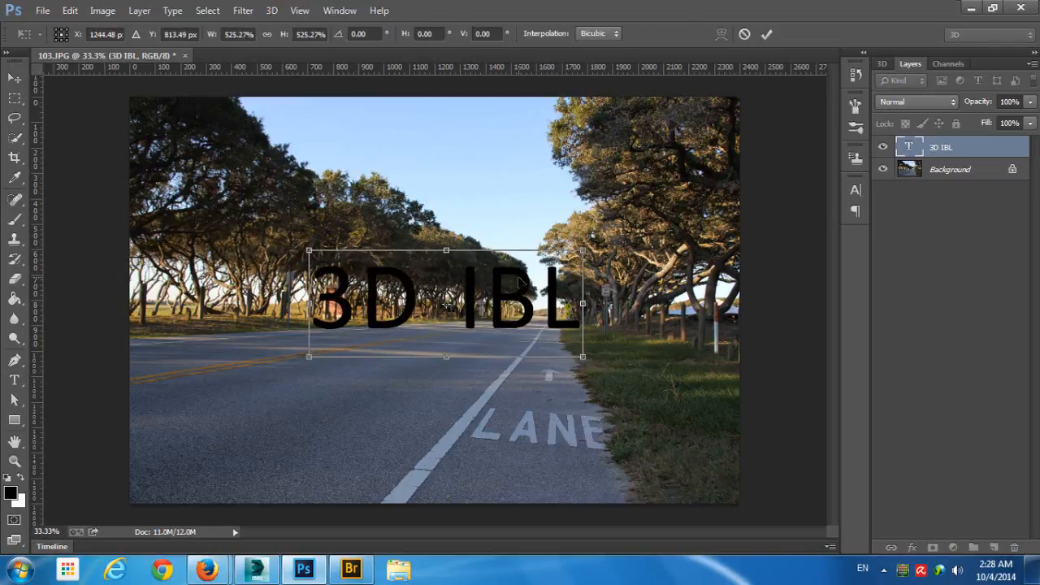
left_click_drag(521, 274, 485, 355)
key("Return")
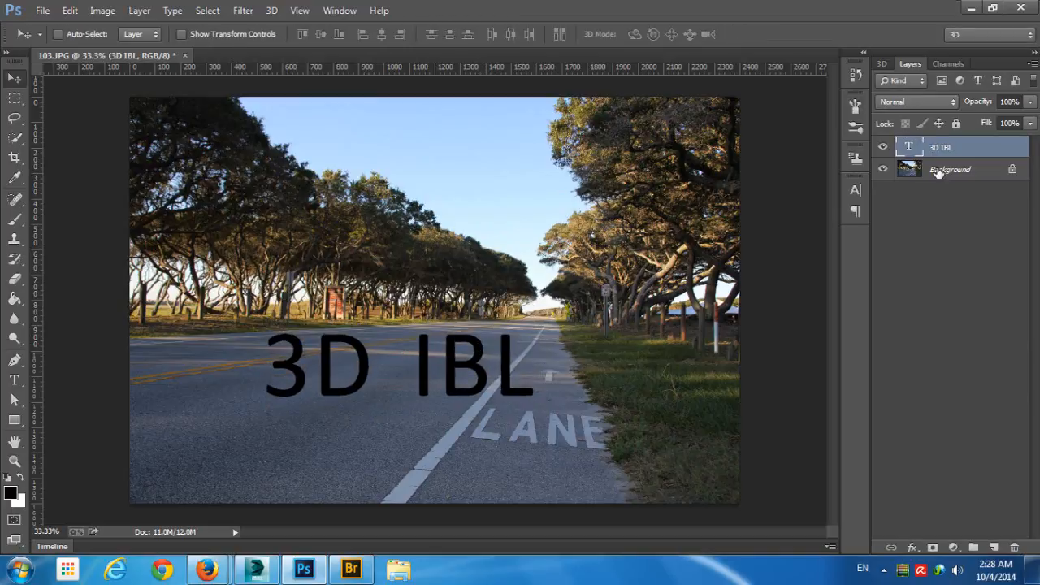
- Create a 3D extrusion from the selected "3D IBL" text layer
left_click(881, 64)
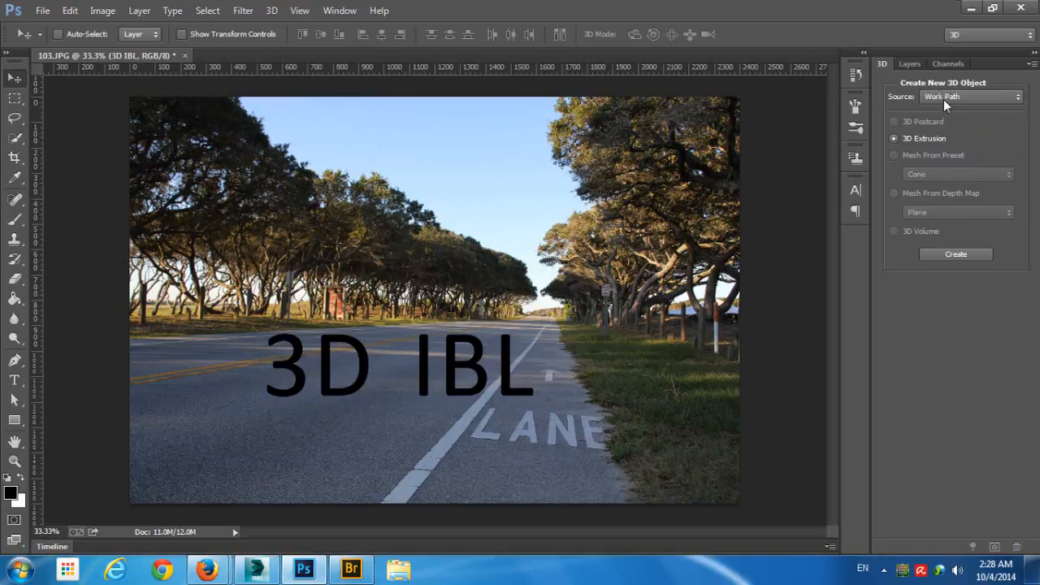
left_click(943, 99)
left_click(945, 109)
left_click(937, 256)
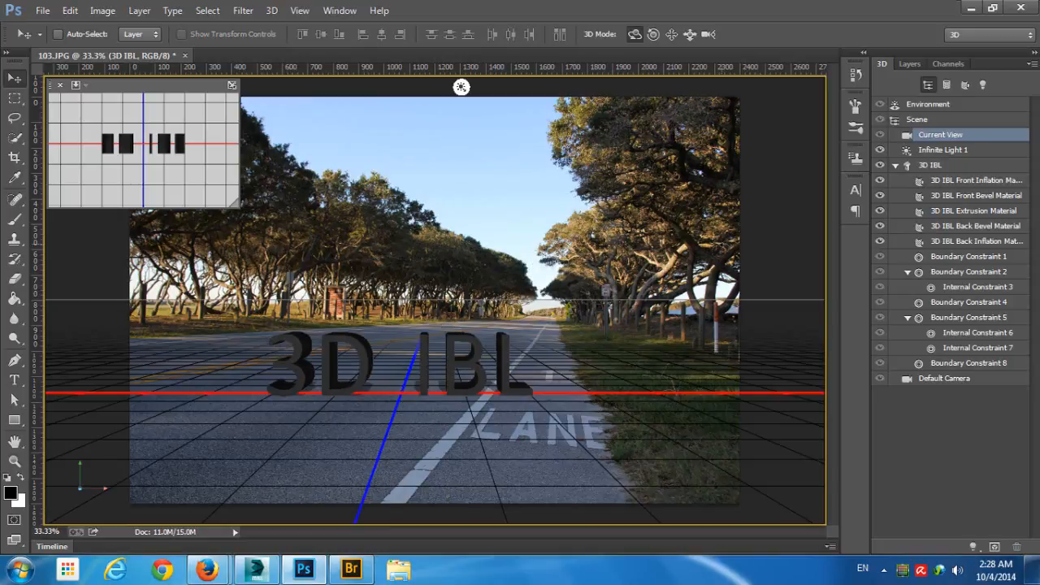
- Orbit the 3D camera to roughly match the ground grid and horizon to the road's perspective
mouse_move(722, 244)
left_mouse_down()
mouse_move(687, 272)
mouse_move(685, 234)
mouse_move(705, 244)
left_mouse_up()
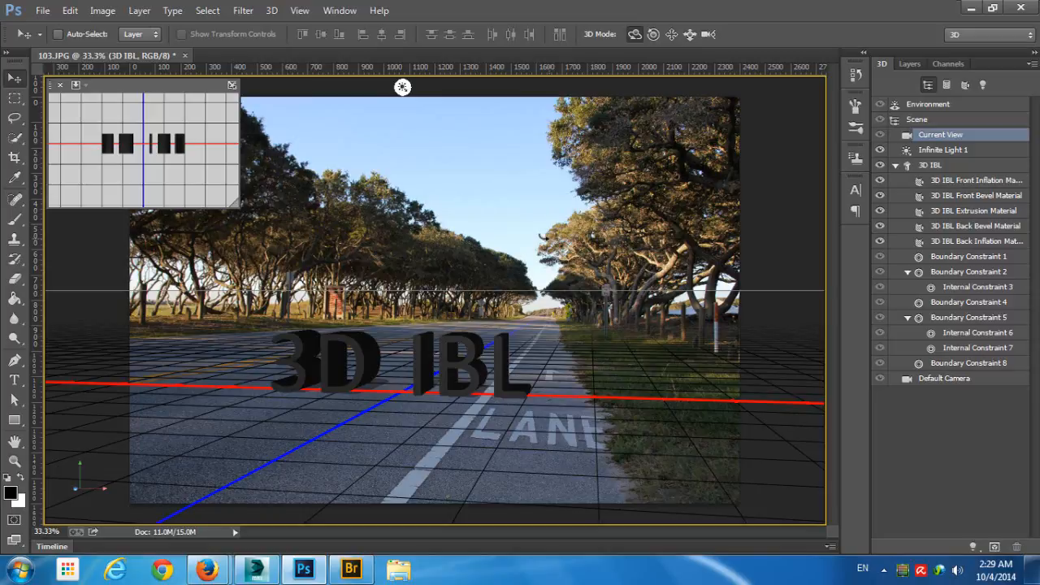
left_click_drag(543, 238, 545, 235)
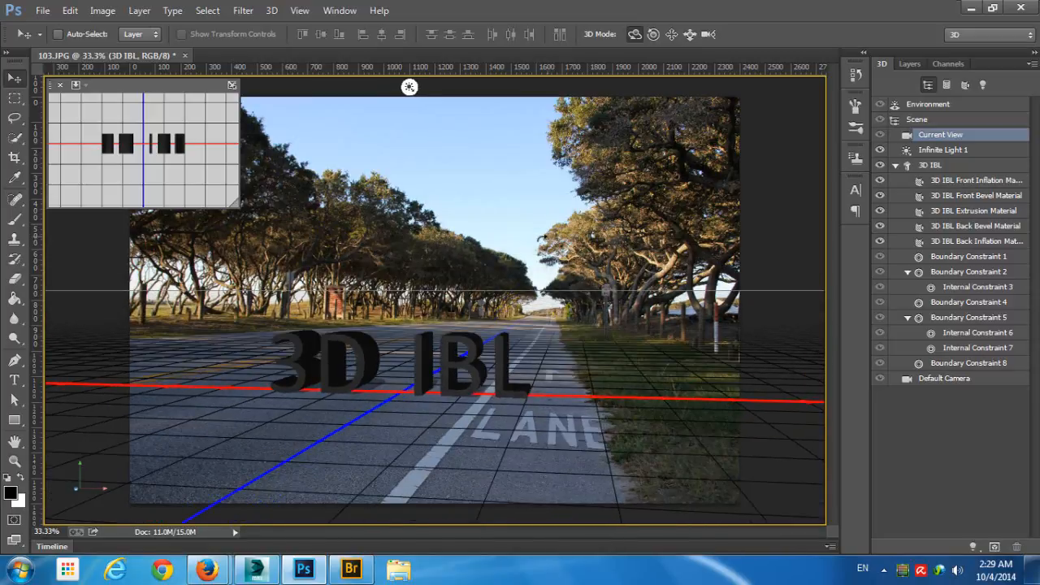
left_click_drag(550, 239, 537, 235)
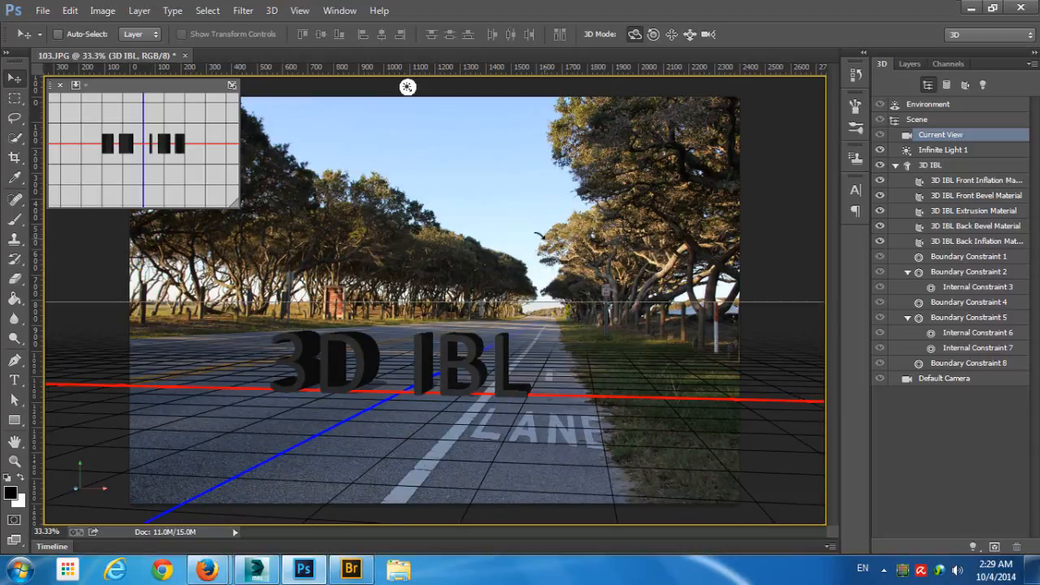
left_click_drag(537, 238, 553, 258)
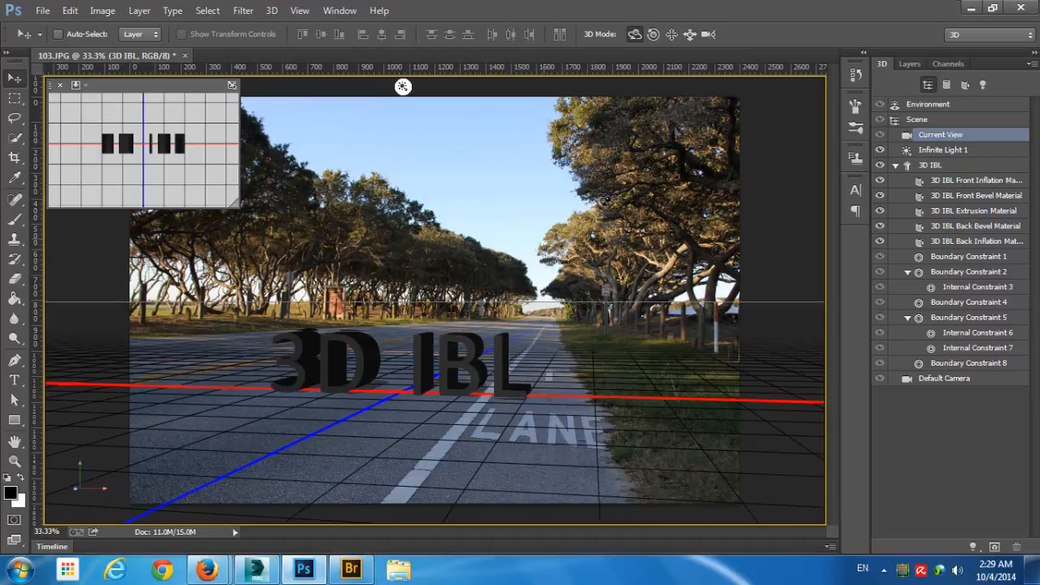
- Fine-tune the current view's camera rotation to X 1.2° and Y 10.9°
double_click(999, 136)
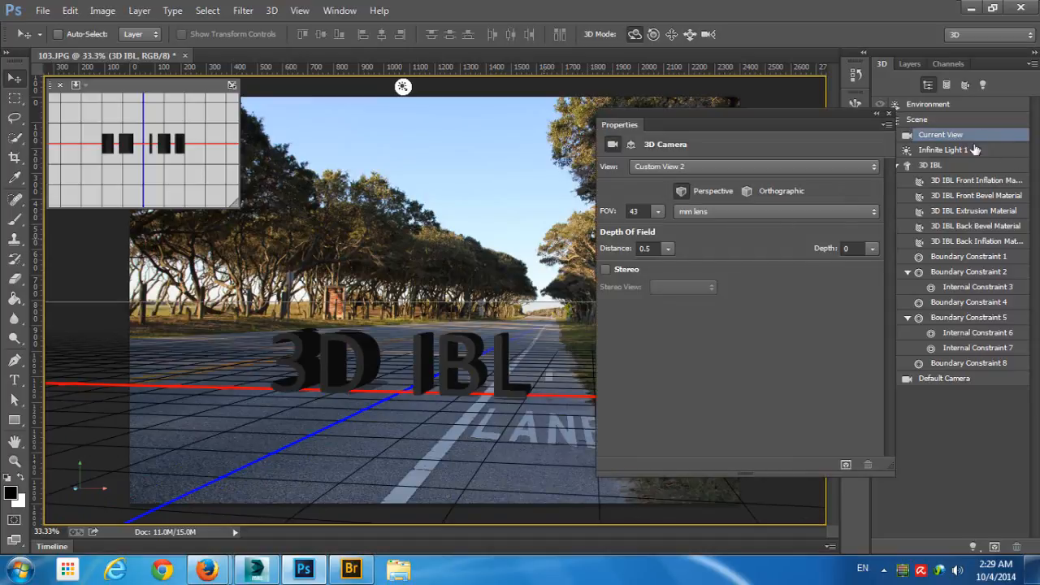
left_click(630, 144)
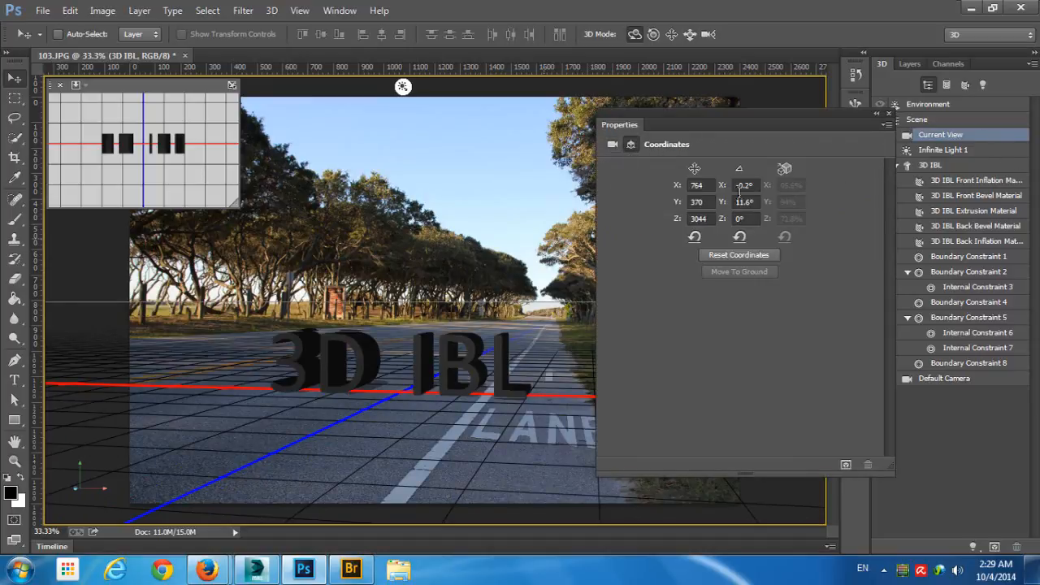
mouse_move(725, 188)
left_mouse_down()
mouse_move(738, 187)
mouse_move(719, 202)
left_mouse_up()
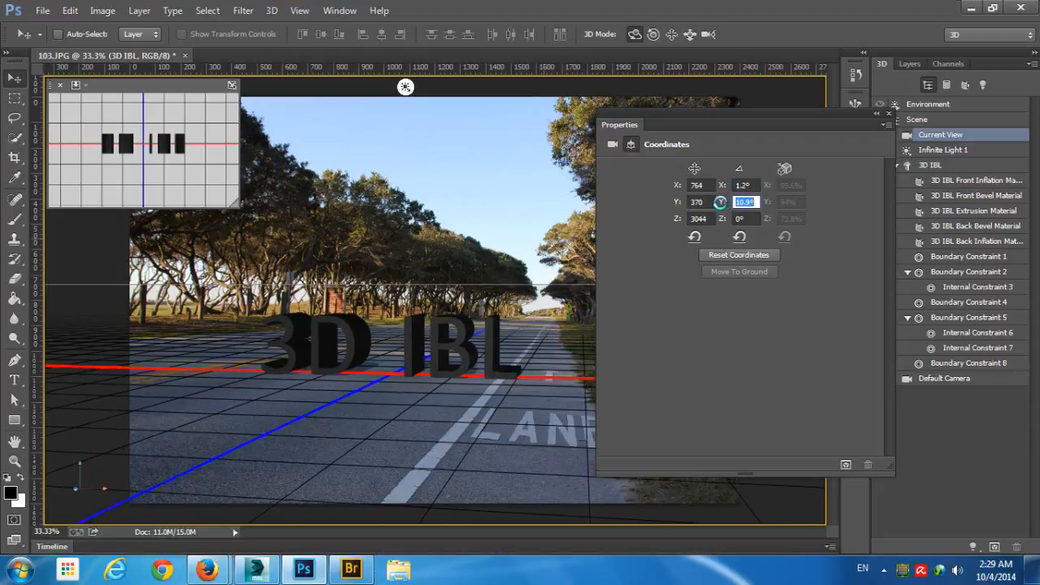
left_click(888, 114)
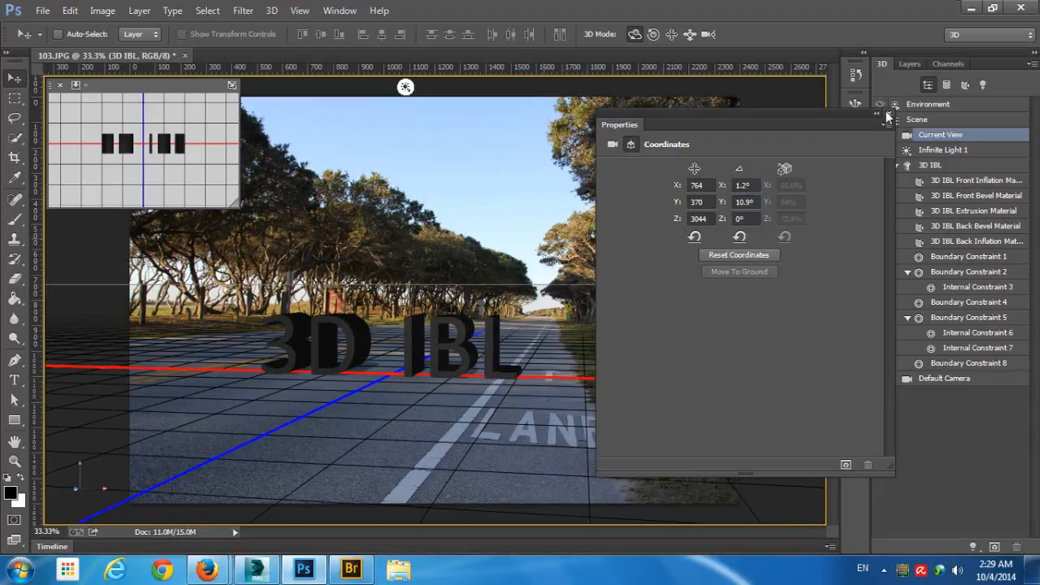
left_click(888, 116)
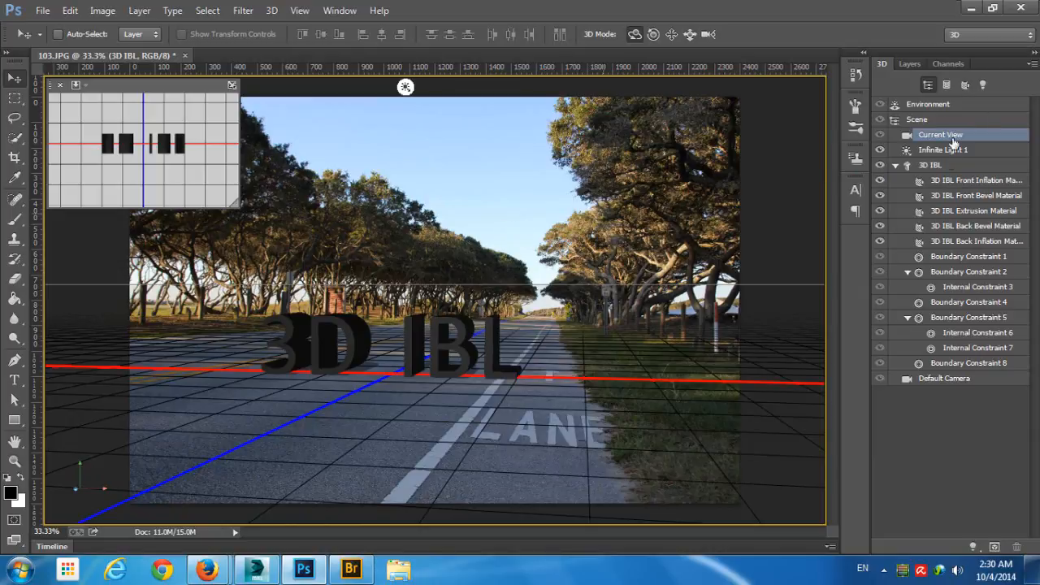
- Set the reflection of all five "3D IBL" text materials to 100%
left_click(979, 180)
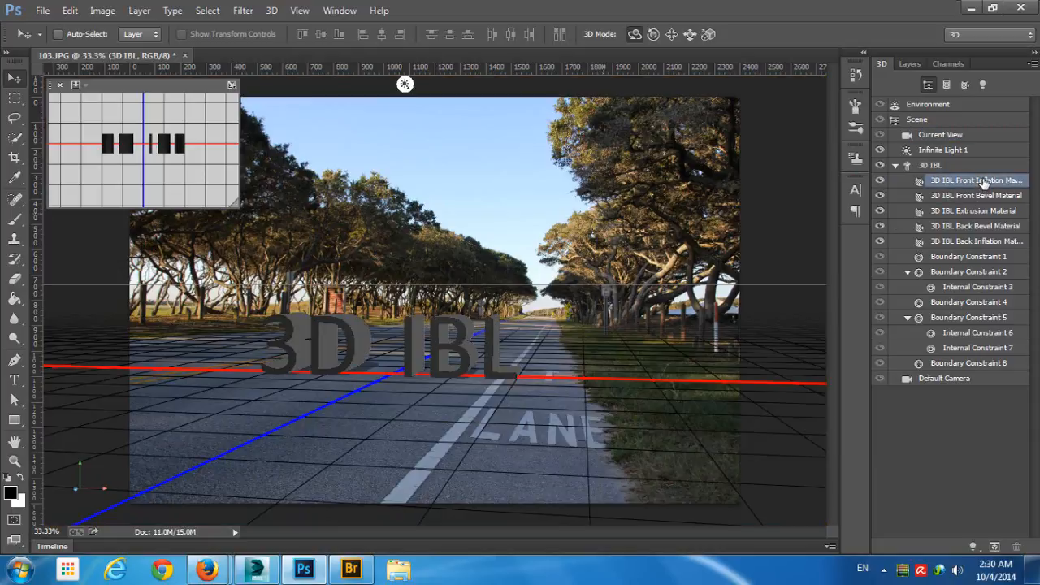
left_click(994, 242, "shift")
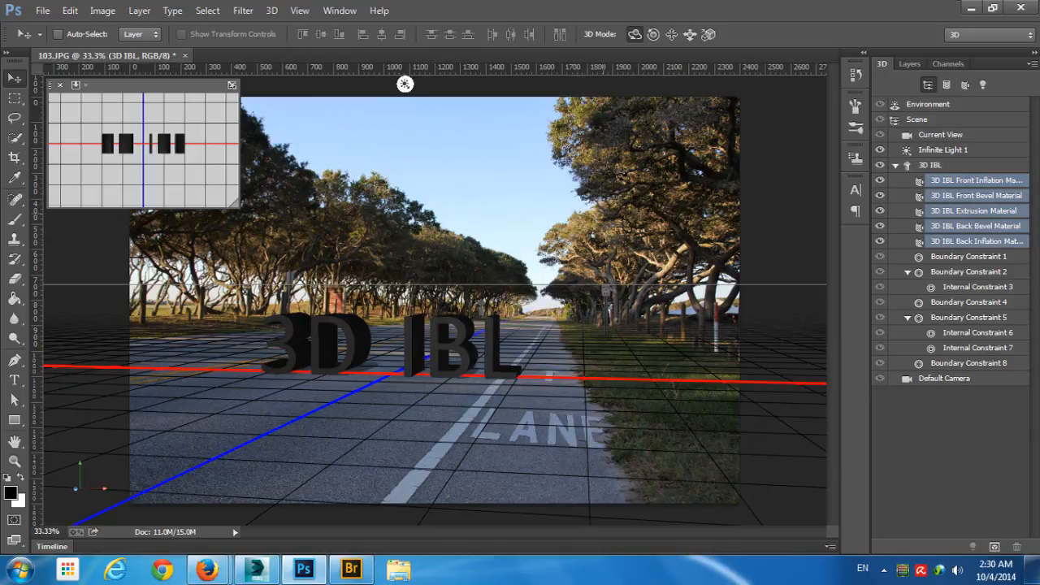
left_click(1012, 180)
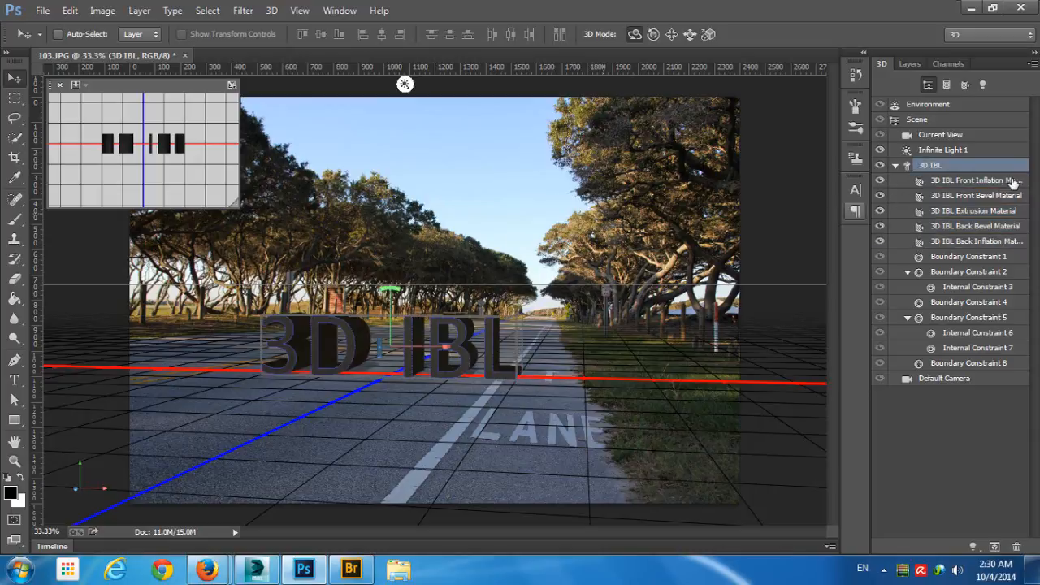
double_click(1012, 182)
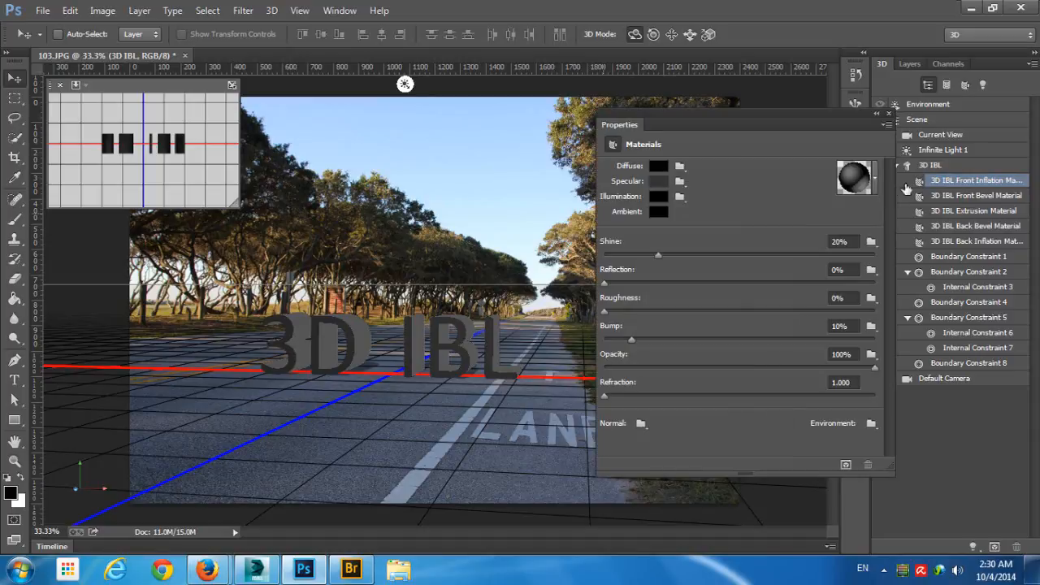
left_click(990, 240, "shift")
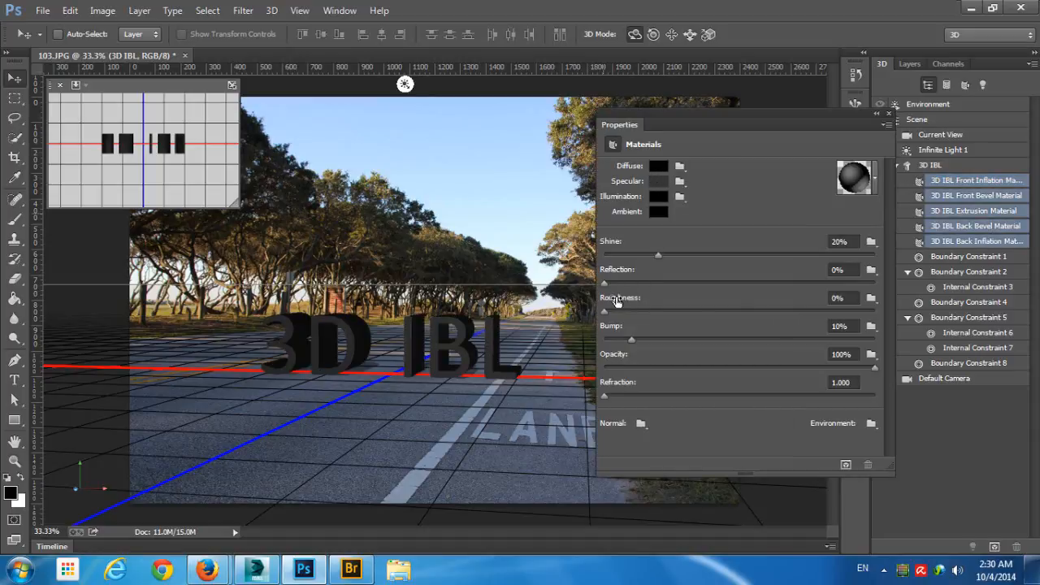
left_click_drag(604, 282, 887, 279)
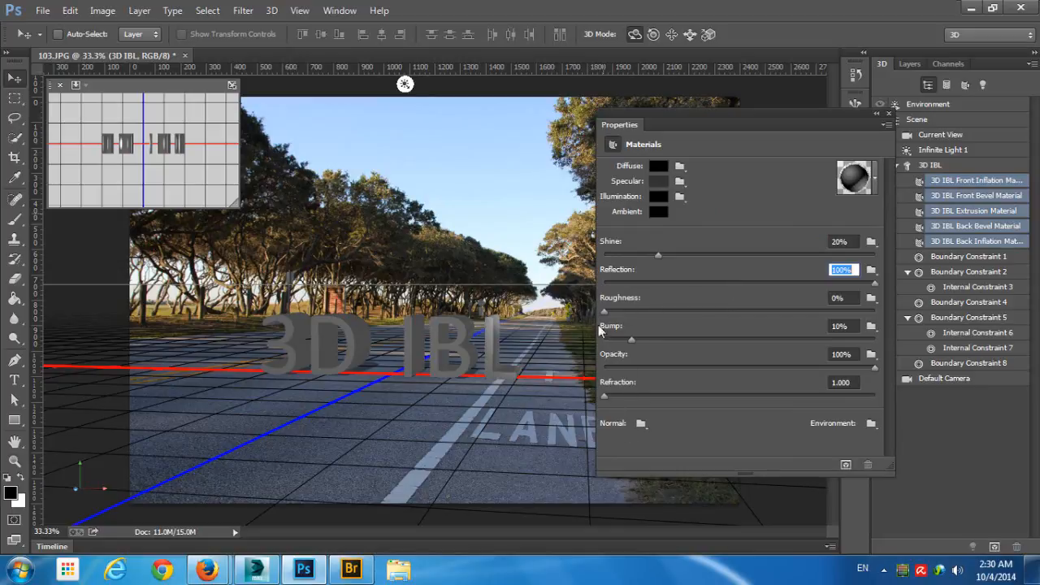
left_click(887, 114)
left_click(529, 235)
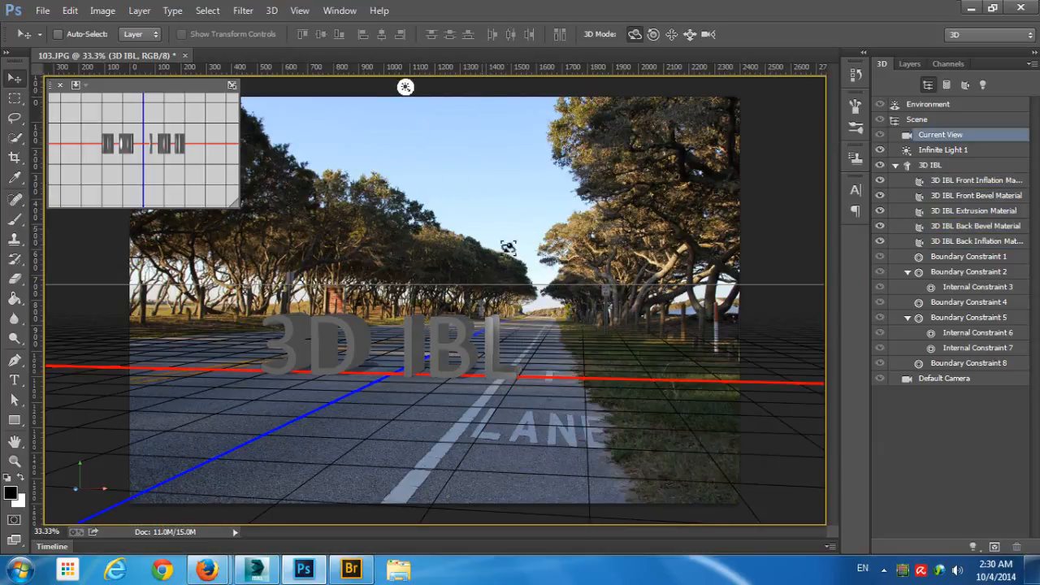
- Open the environment's default IBL texture, check its bit depth in the image mode, and close the texture
left_click(934, 104)
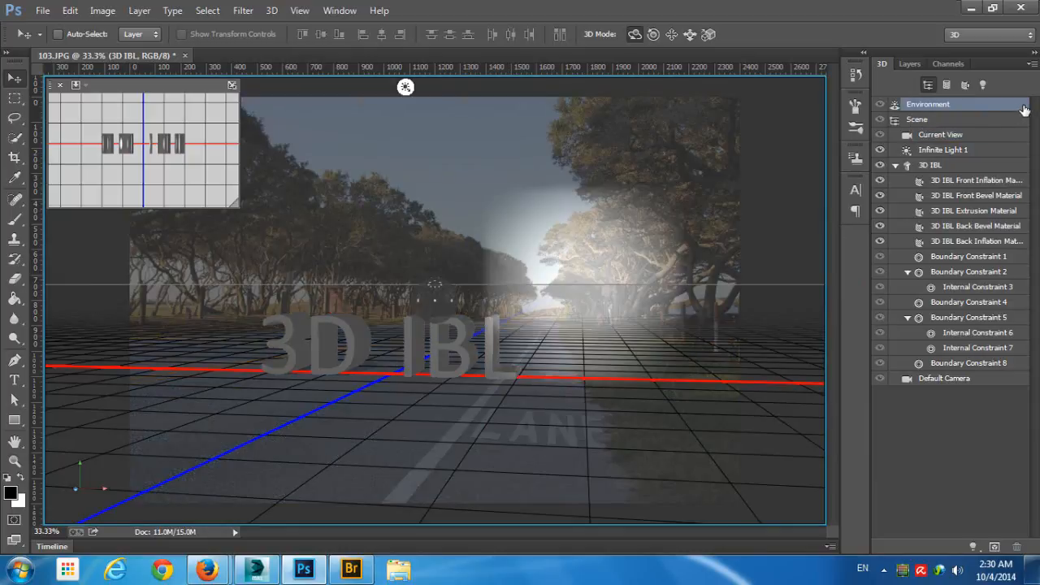
double_click(1024, 110)
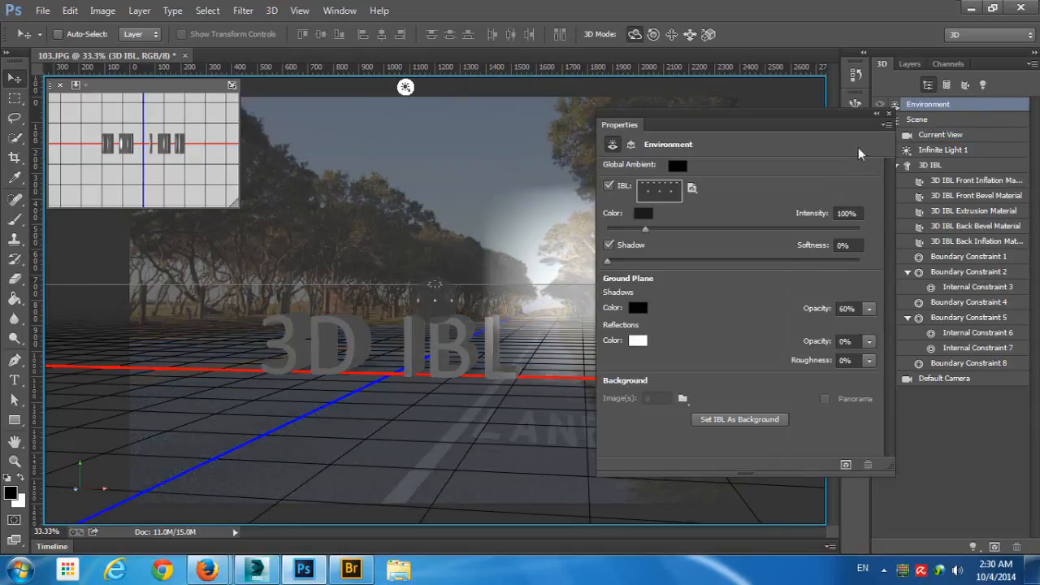
left_click(683, 191)
left_click(686, 214)
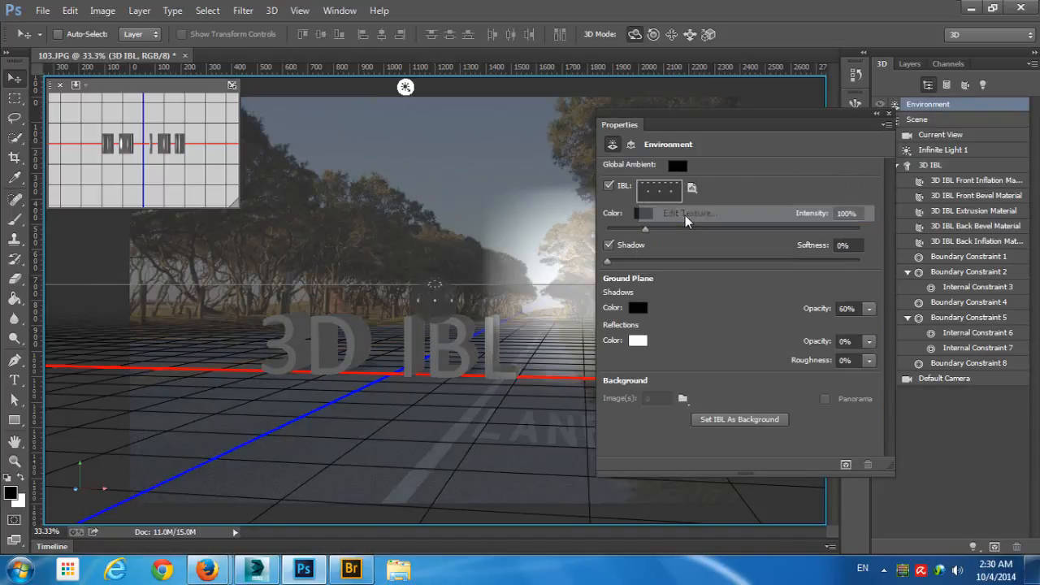
scroll(511, 255, "up", 1)
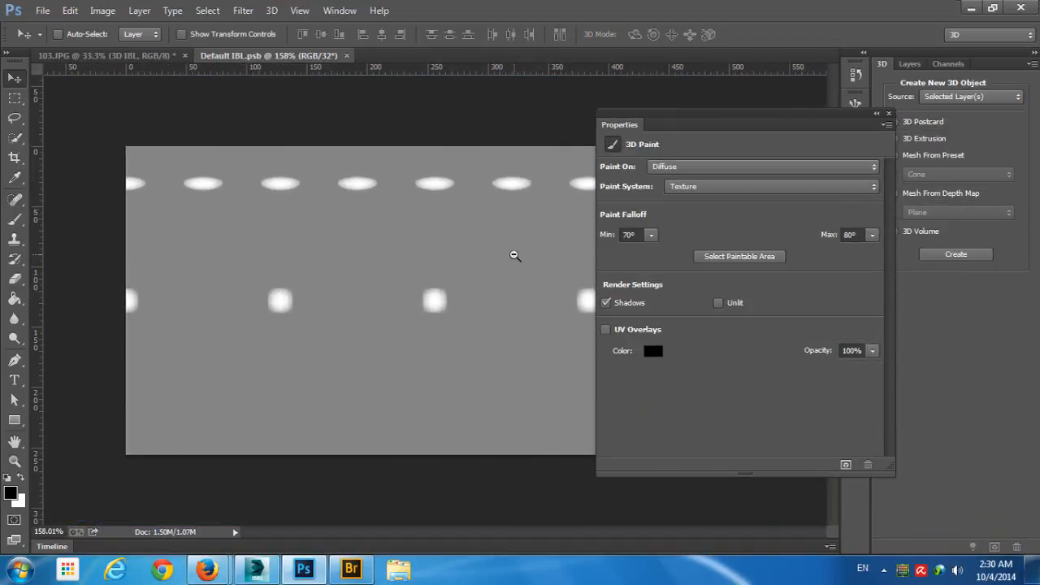
left_click(102, 11)
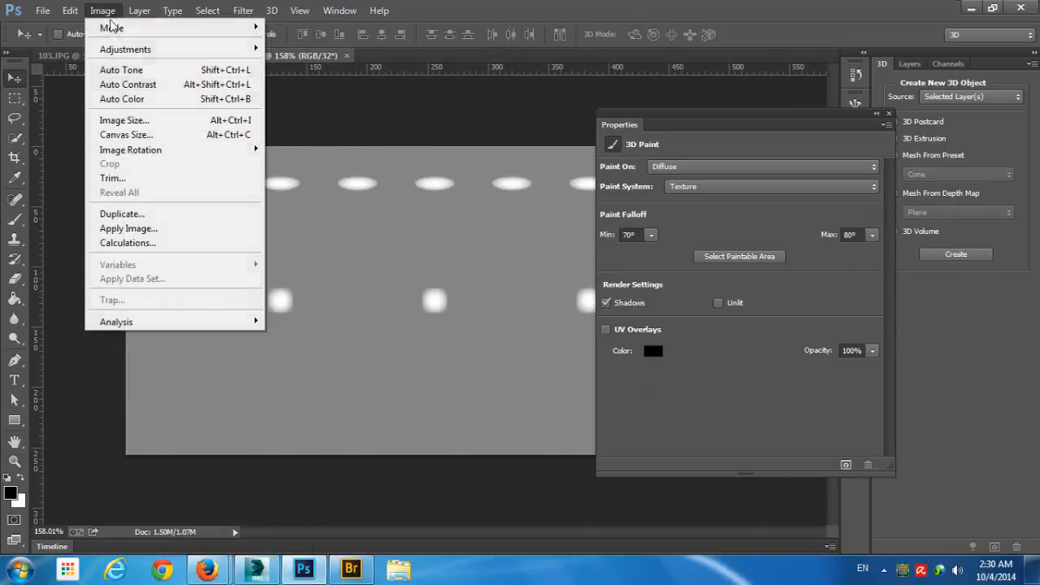
mouse_move(111, 27)
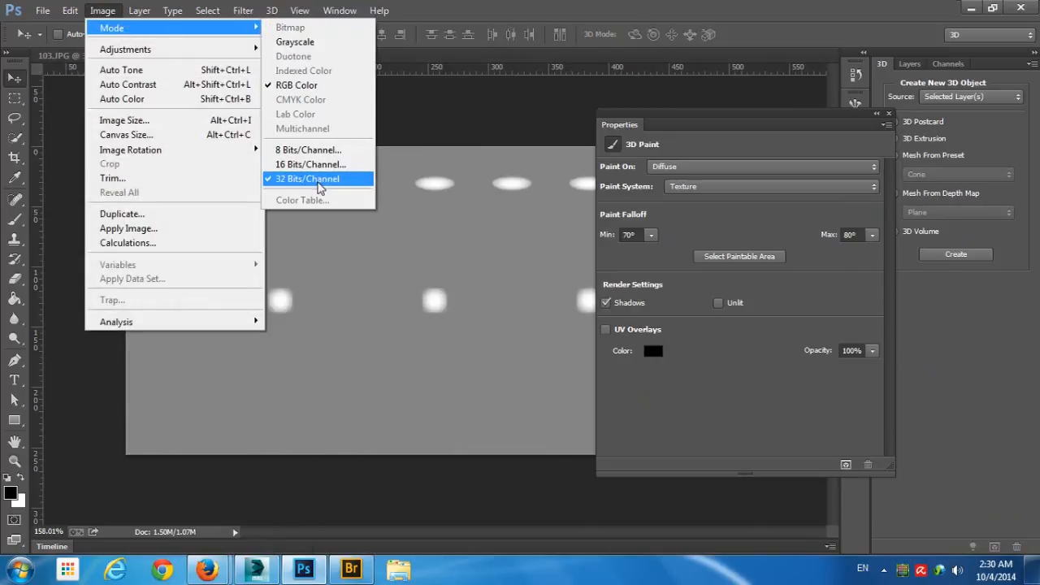
left_click(367, 189)
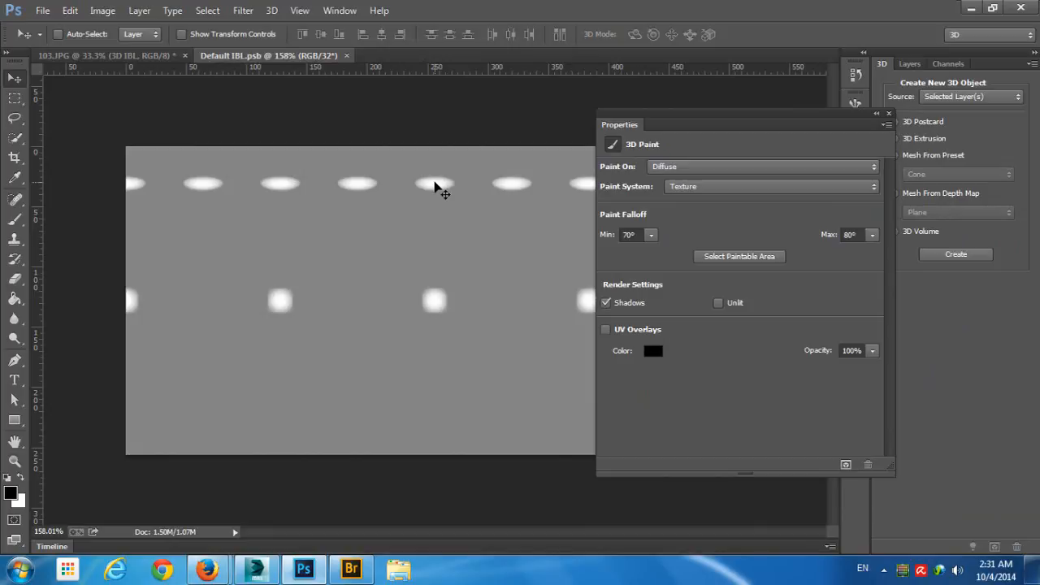
left_click(348, 54)
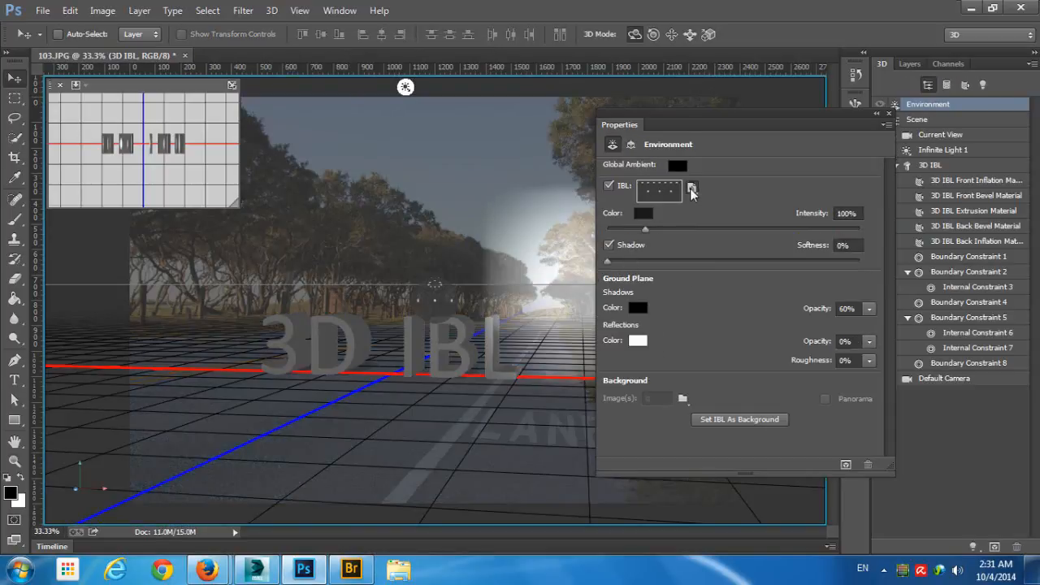
- Replace the environment's IBL texture with the HDR image from the JP_ParkHDR HDR folder and set its intensity to 109%
left_click(692, 189)
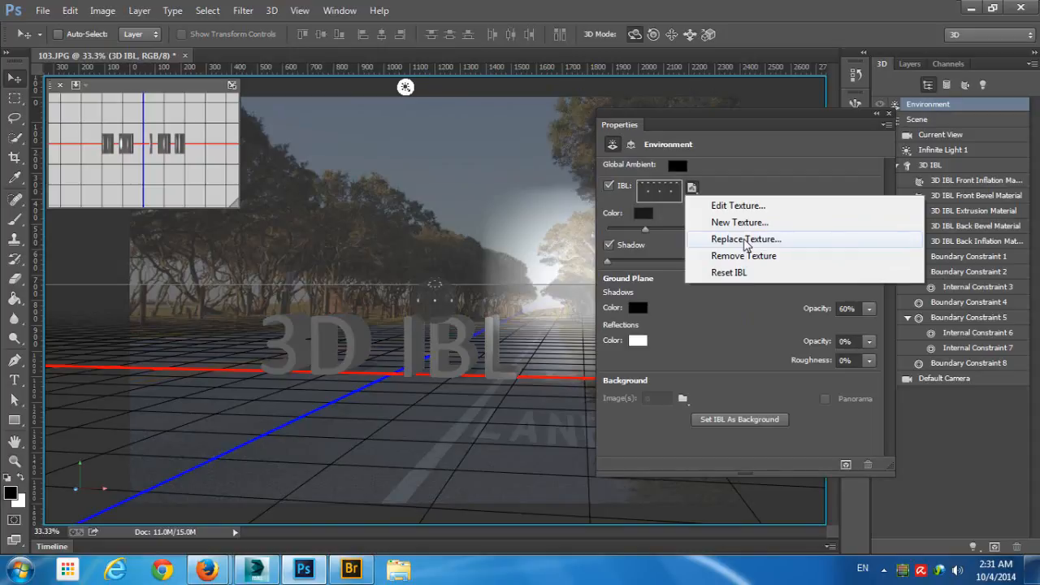
left_click(746, 239)
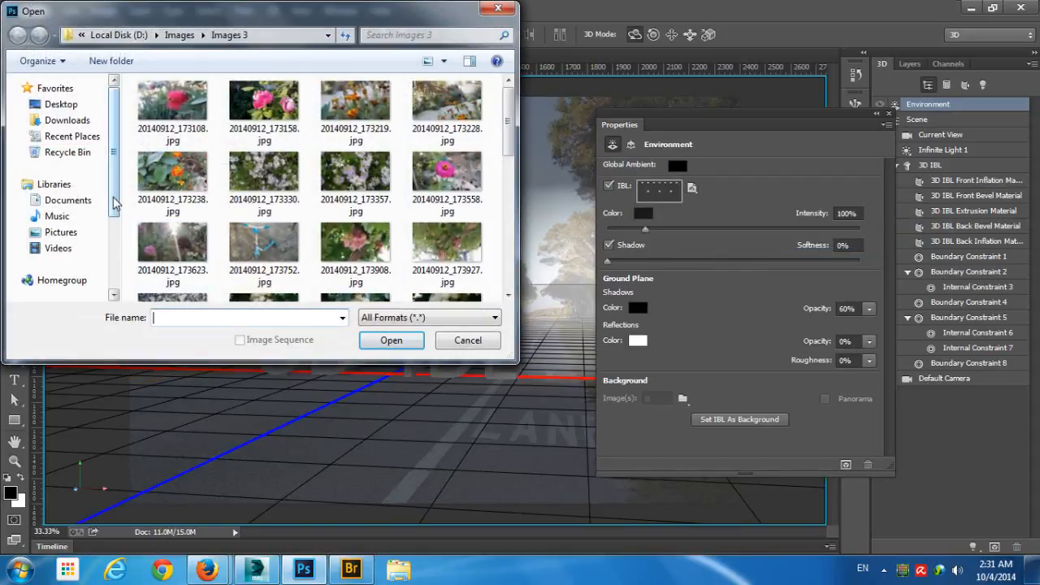
left_click_drag(113, 198, 116, 270)
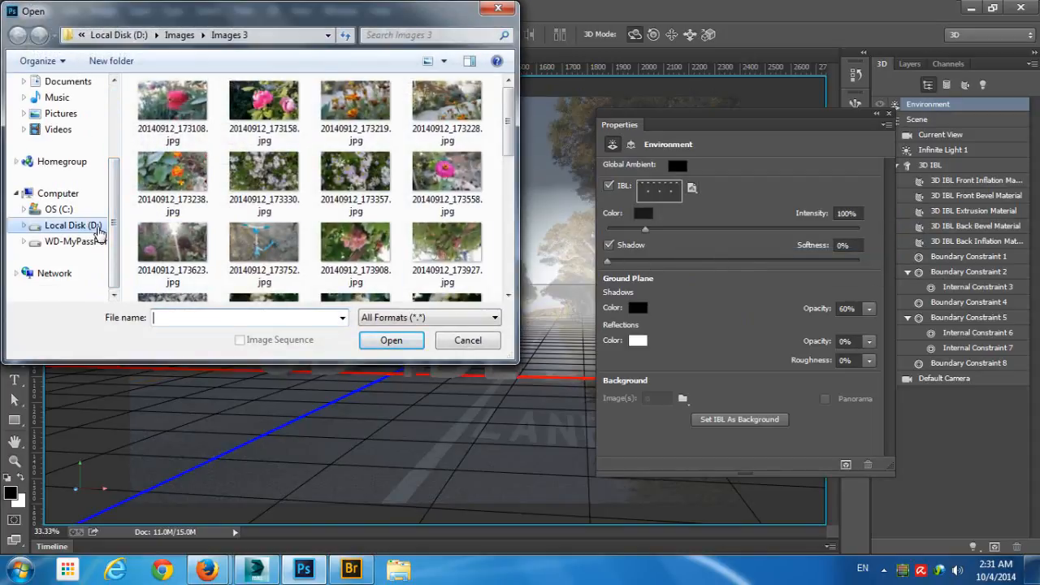
left_click(71, 225)
double_click(258, 120)
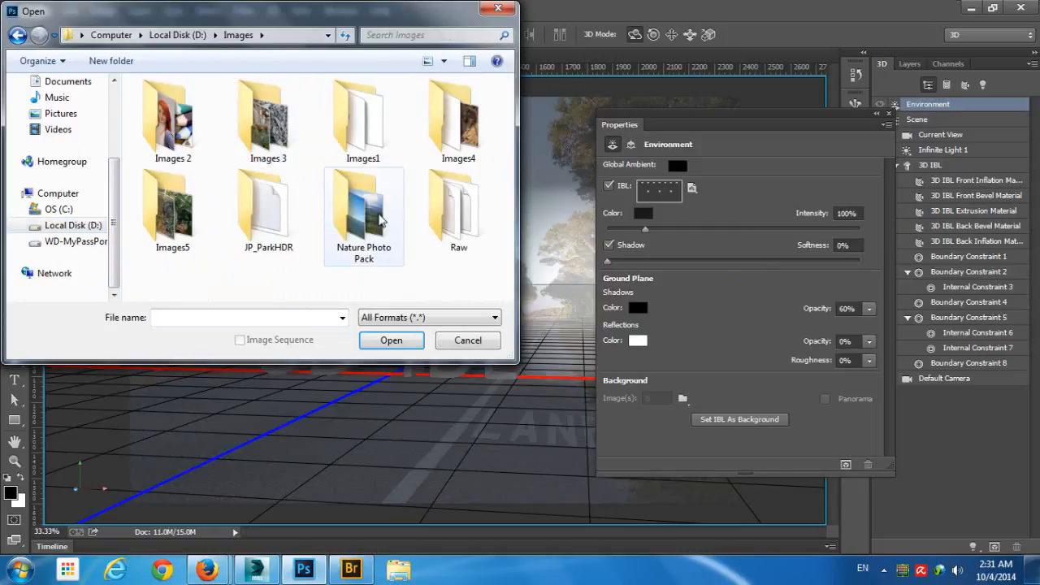
double_click(250, 182)
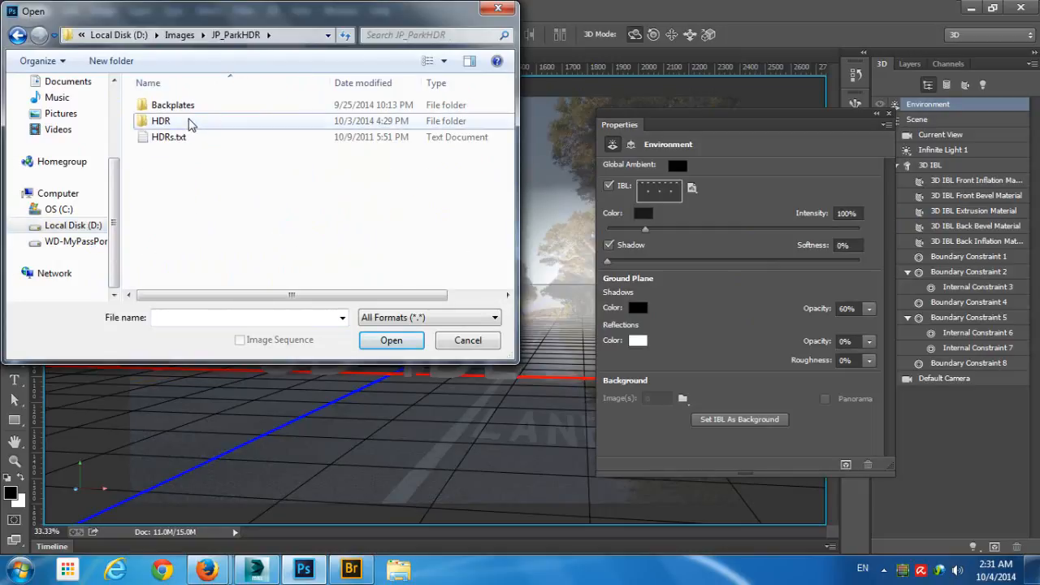
double_click(192, 122)
double_click(182, 134)
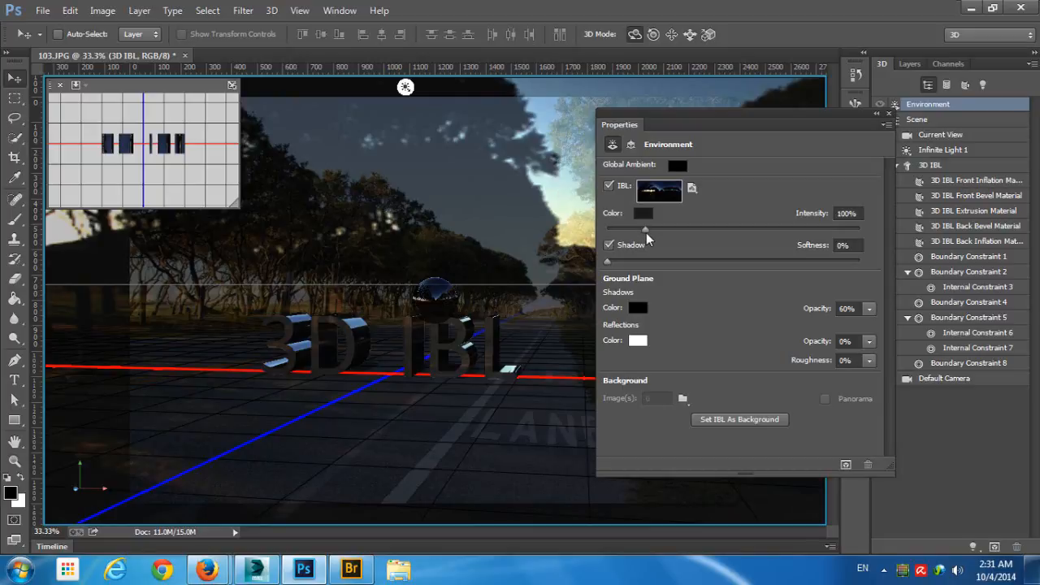
mouse_move(645, 230)
left_mouse_down()
mouse_move(661, 229)
mouse_move(647, 229)
left_mouse_up()
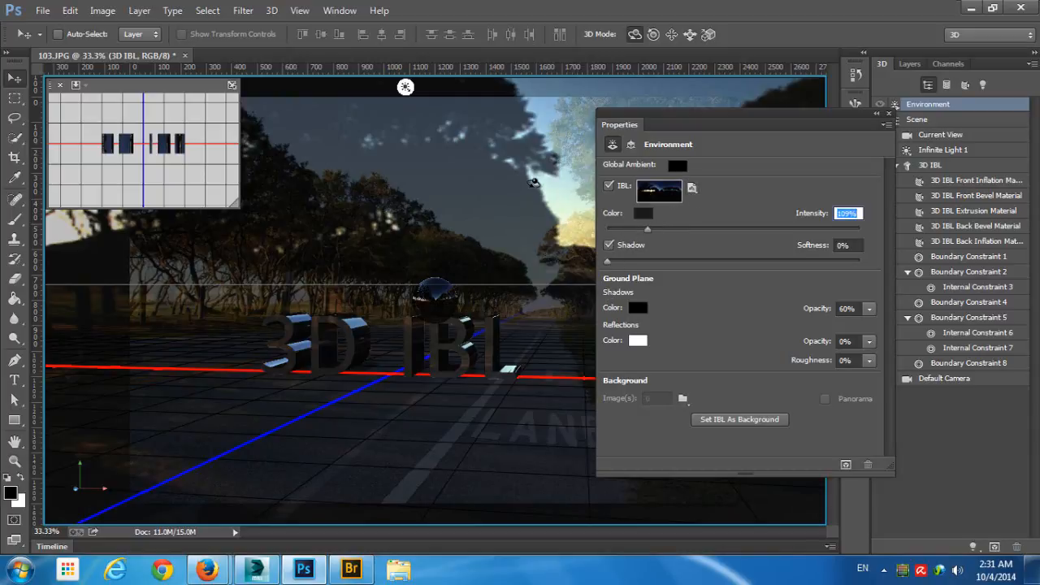
- Enable Linearize Colors for the scene, checking the text with and without it selected
left_click(934, 123)
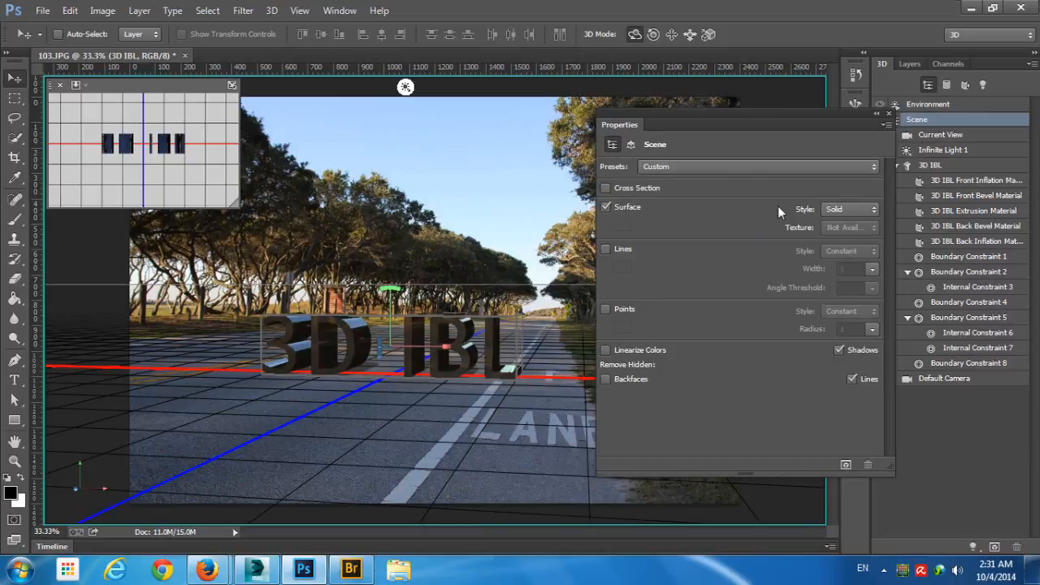
left_click(617, 350)
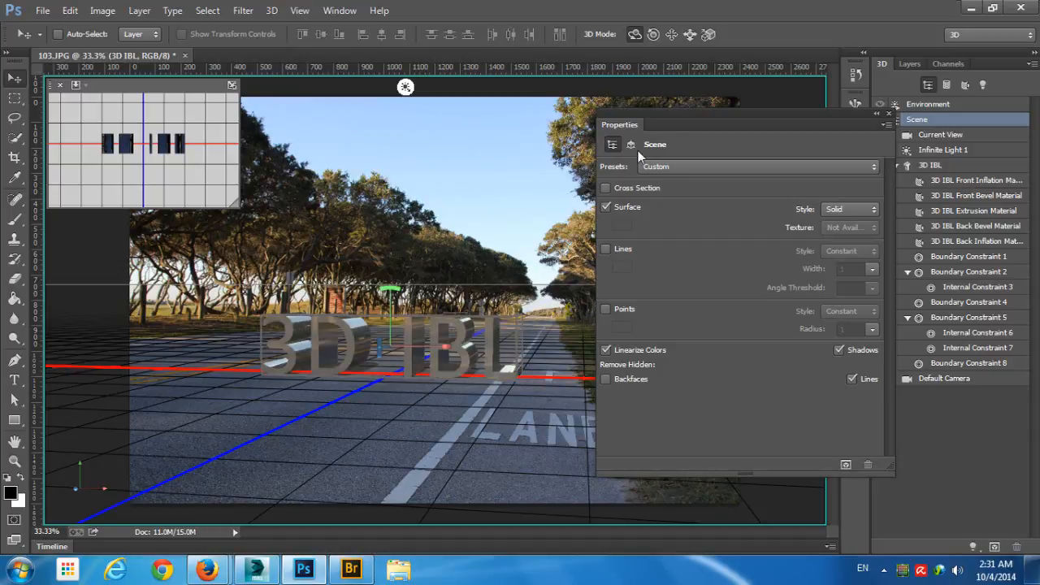
left_click(541, 169)
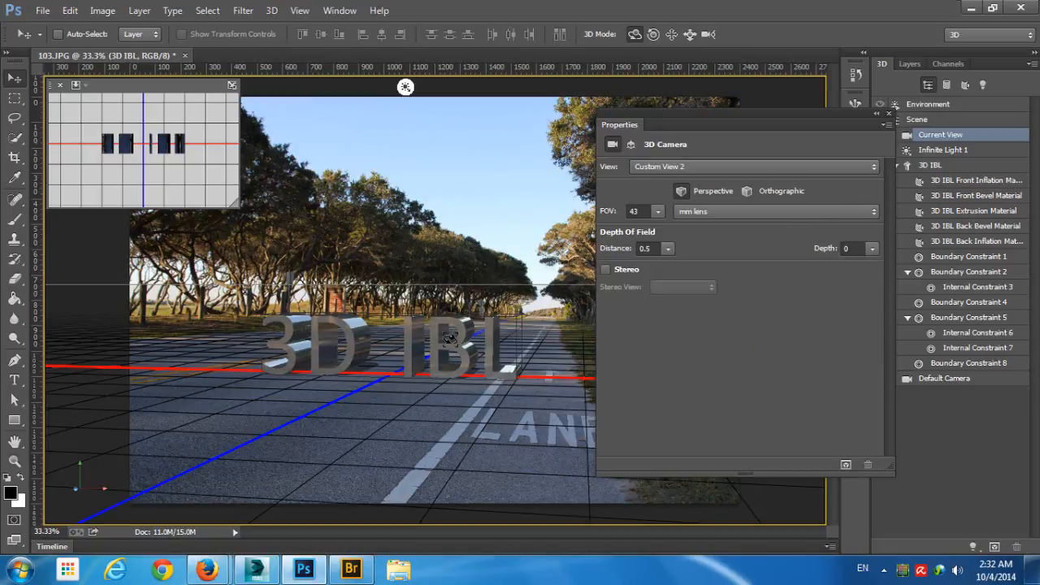
left_click(491, 355)
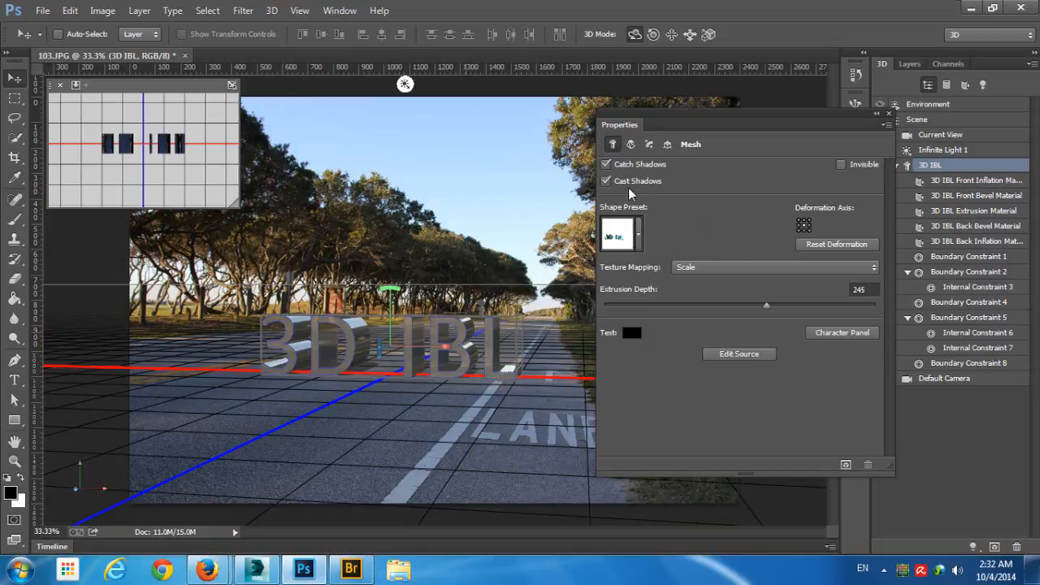
left_click(485, 331)
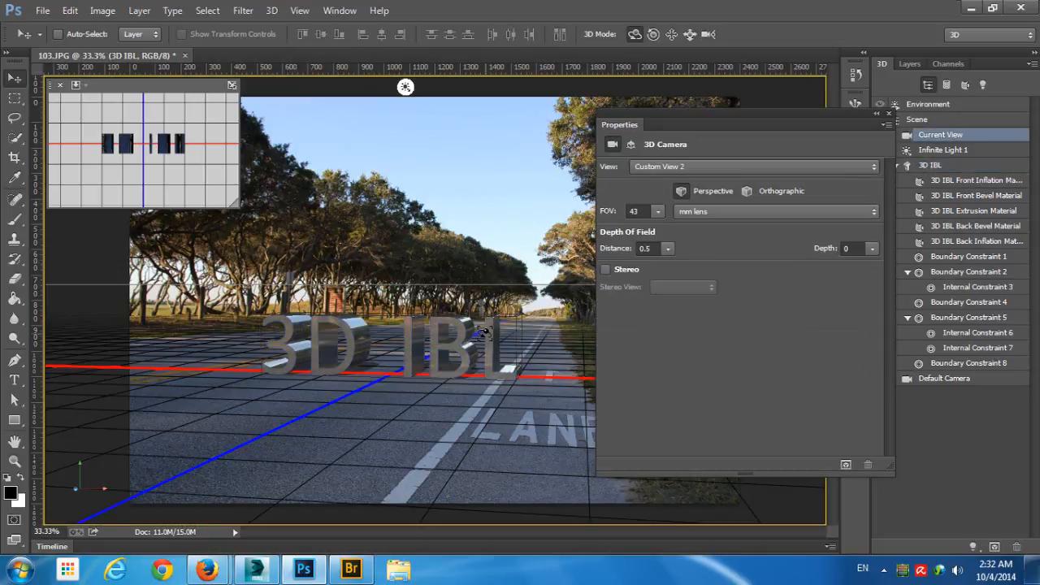
left_click(485, 332)
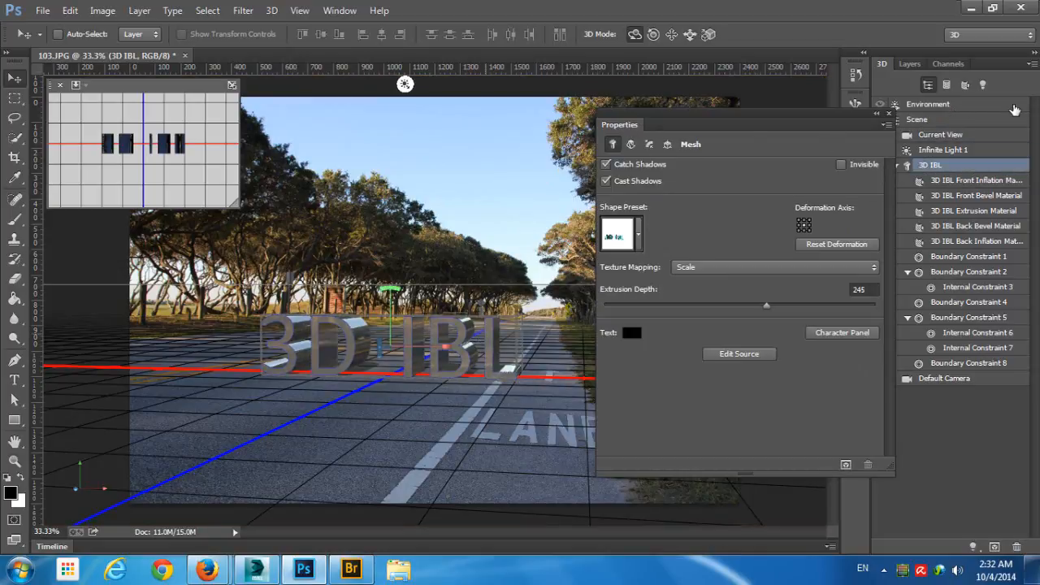
- Rotate the IBL environment to line up its sky with the photo, checking the reflections on the 3D text up close
left_click(972, 111)
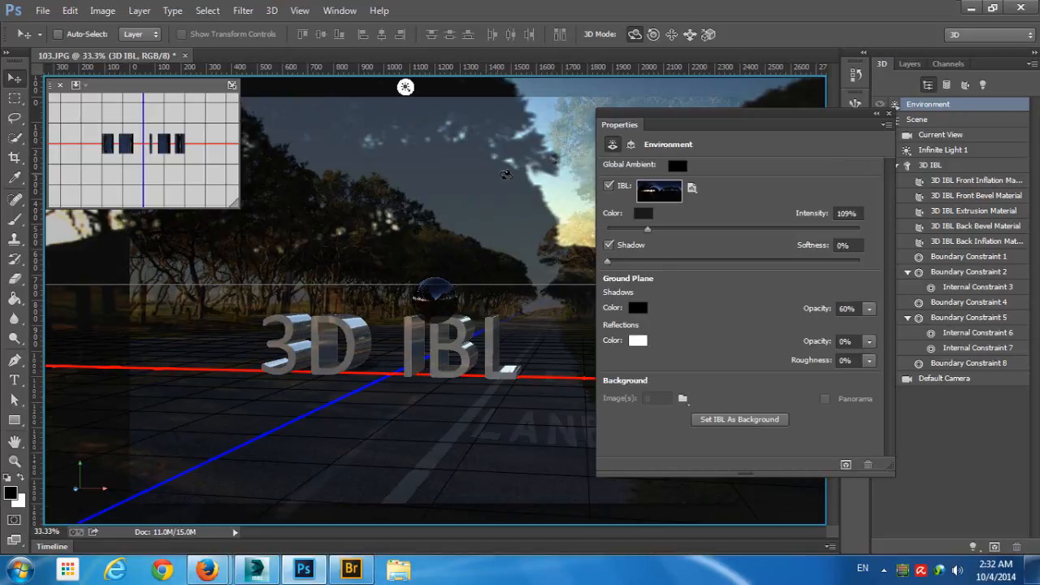
mouse_move(505, 174)
left_mouse_down()
mouse_move(526, 171)
mouse_move(515, 171)
left_mouse_up()
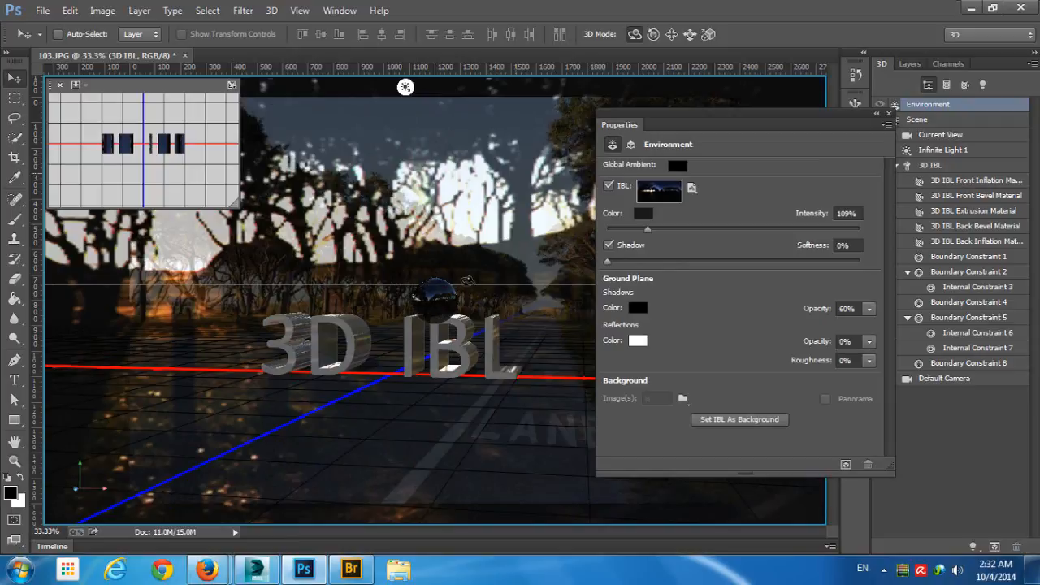
left_click_drag(454, 234, 577, 232)
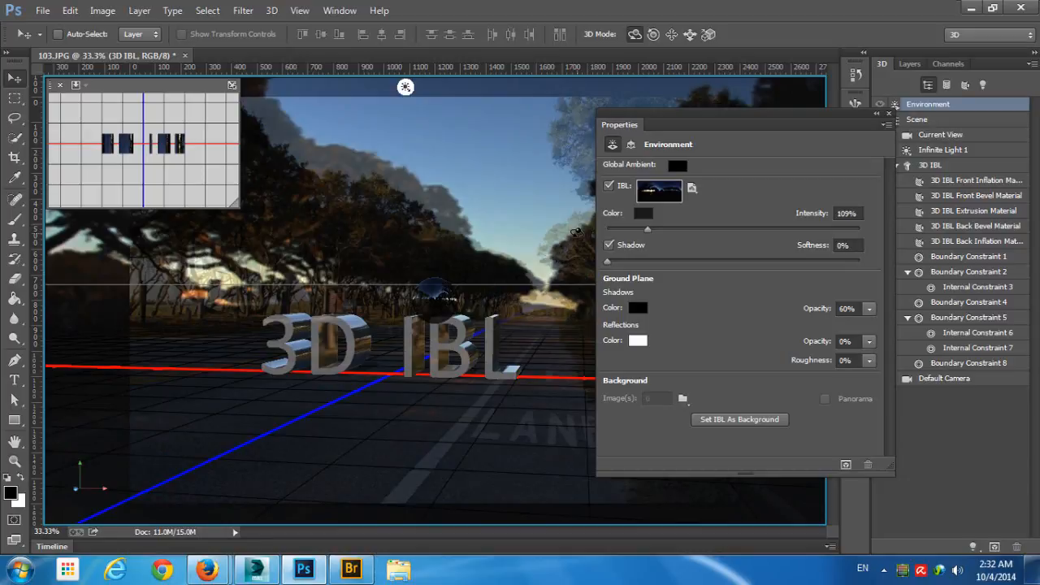
left_click_drag(576, 231, 326, 231)
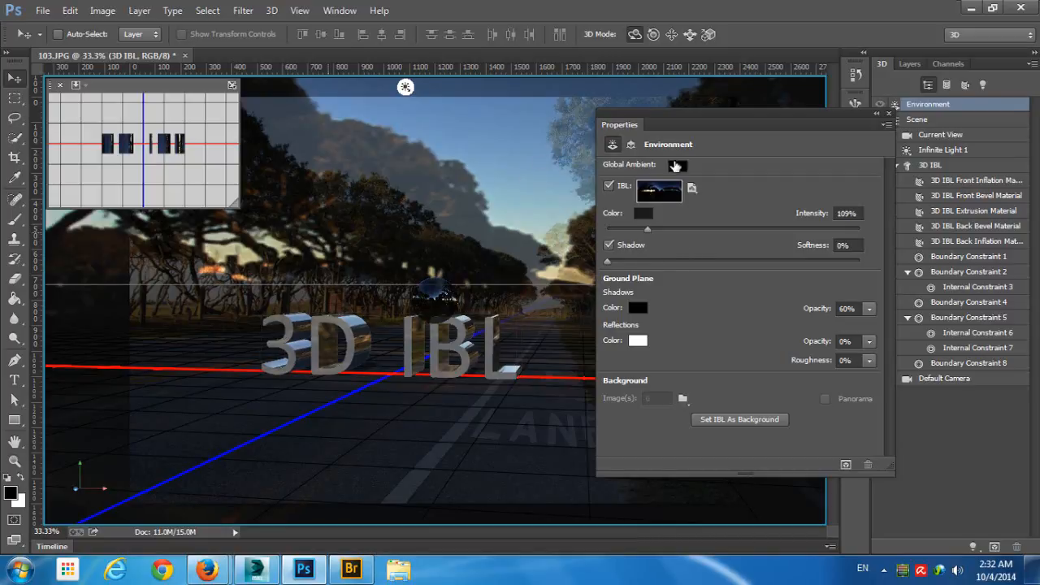
left_click(925, 123)
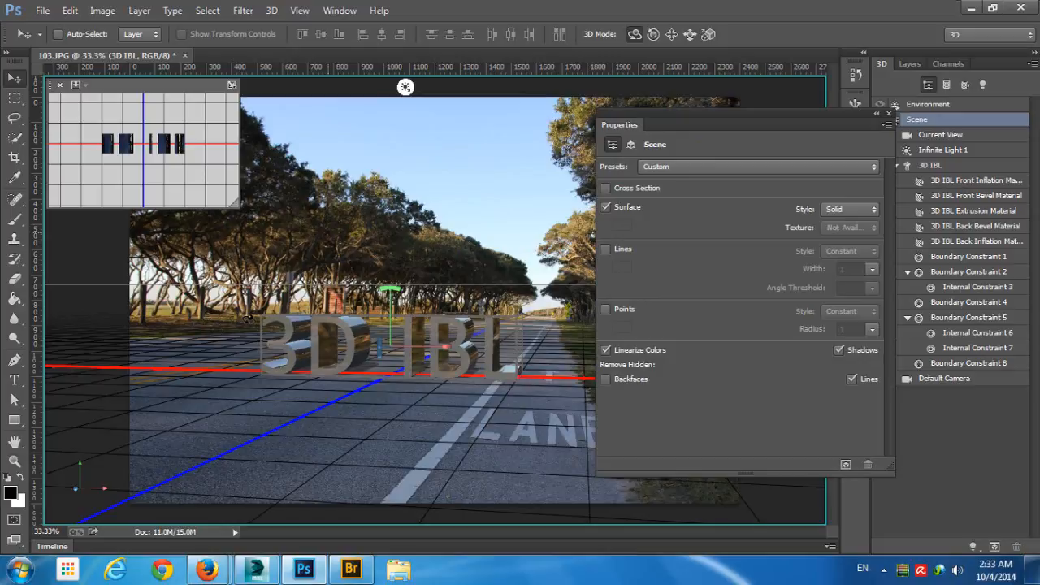
left_click(253, 315)
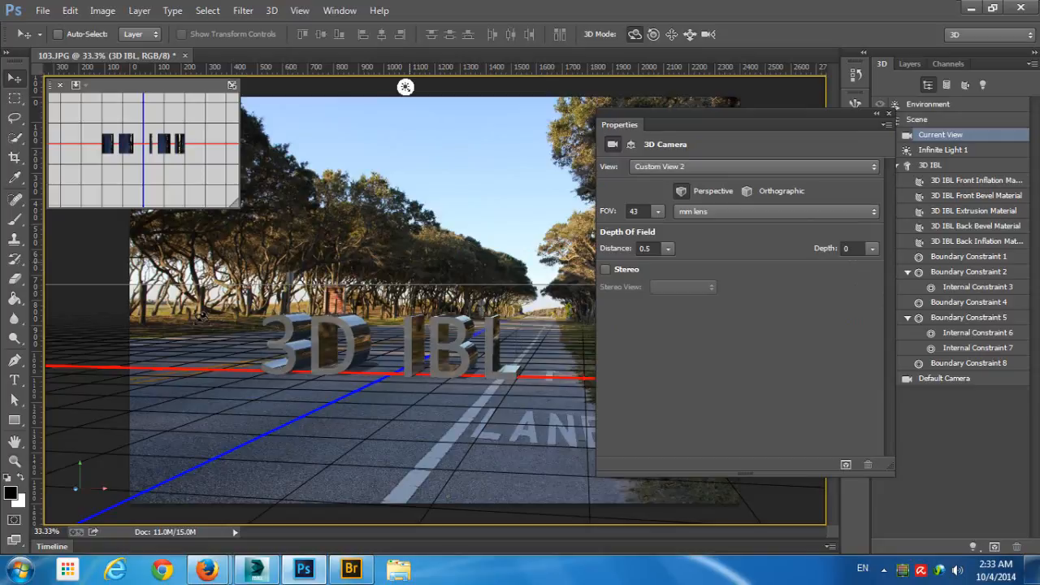
left_click_drag(662, 116, 760, 161)
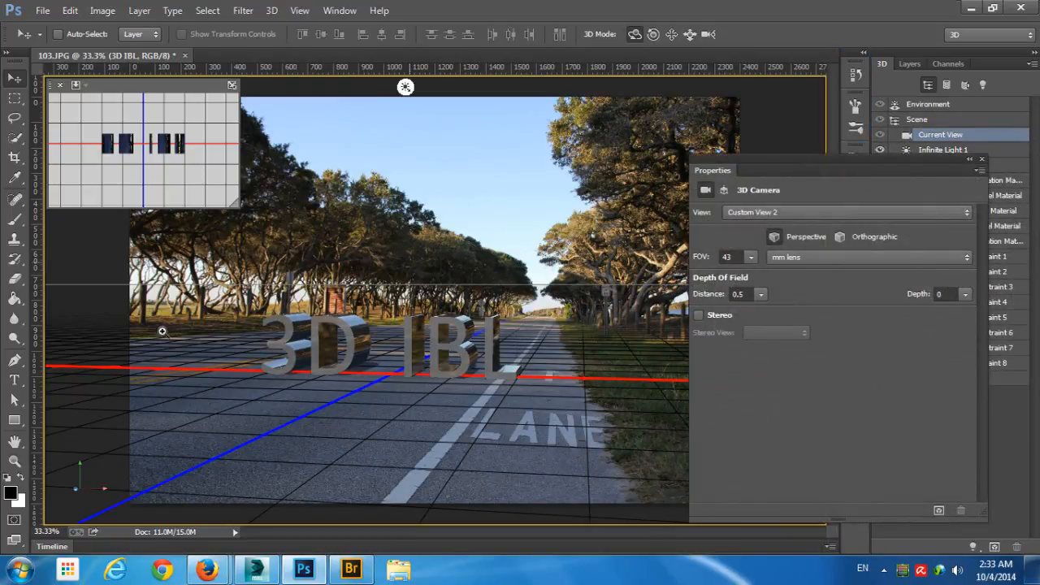
left_click_drag(162, 331, 254, 331)
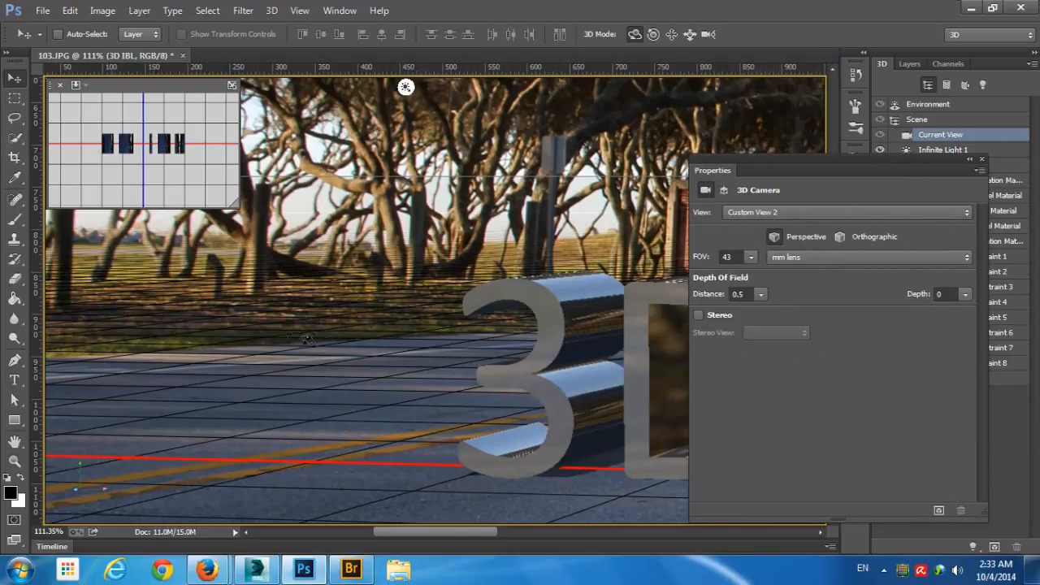
left_click_drag(366, 375, 284, 376)
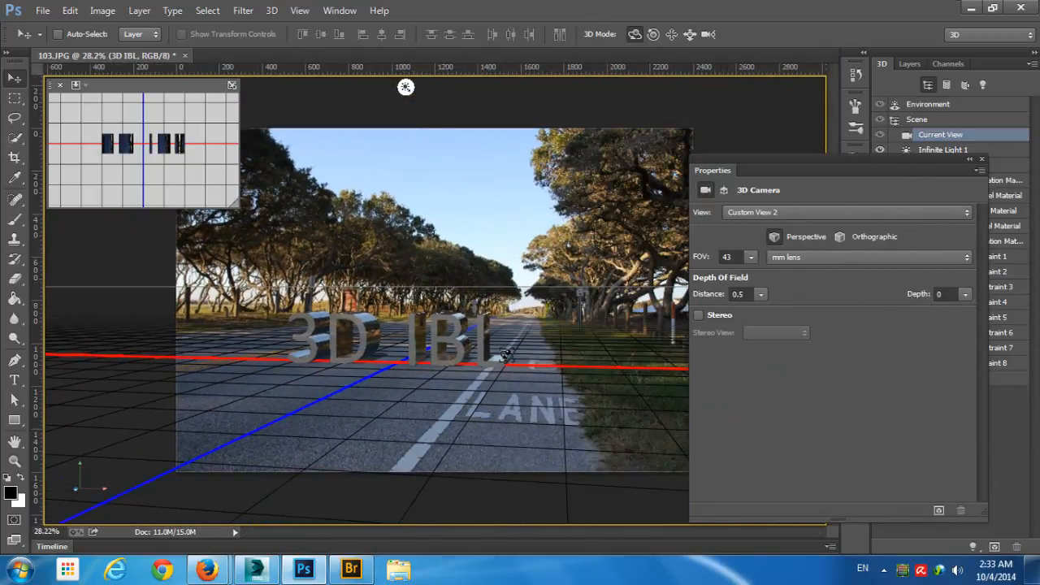
- Rotate Infinite Light 1 so it lights the text from the left and casts its shadow toward the grass verge
left_click(406, 86)
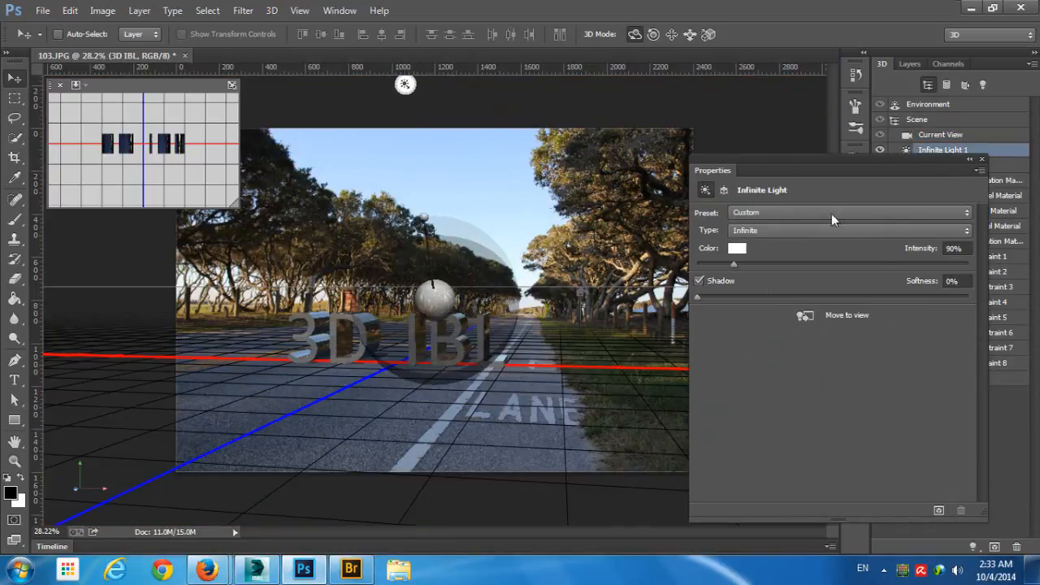
mouse_move(475, 203)
left_mouse_down()
mouse_move(427, 213)
mouse_move(394, 190)
mouse_move(332, 197)
mouse_move(327, 210)
mouse_move(345, 202)
mouse_move(338, 208)
mouse_move(354, 217)
left_mouse_up()
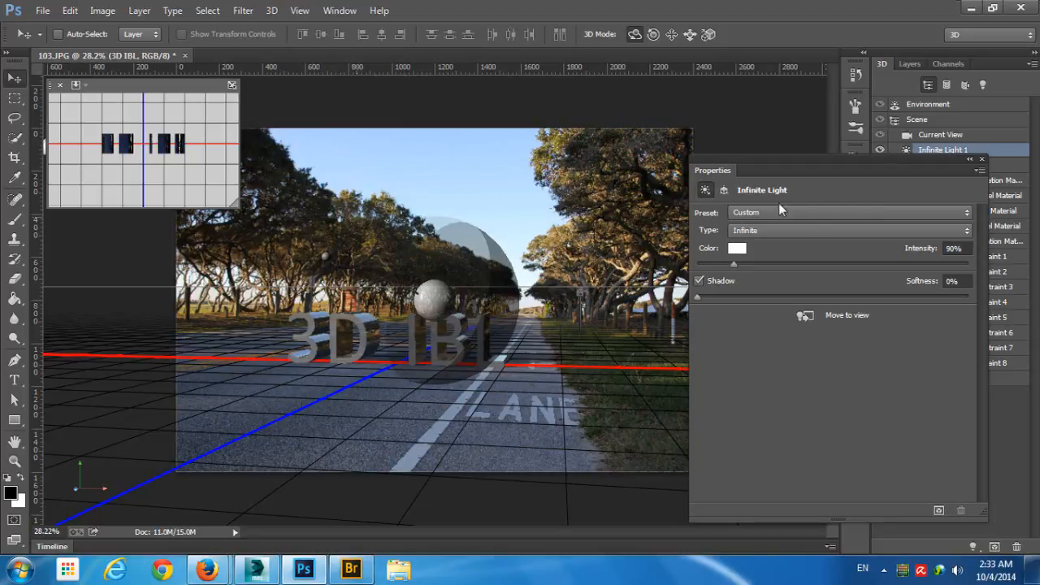
left_click(623, 202)
left_click_drag(426, 265, 460, 263)
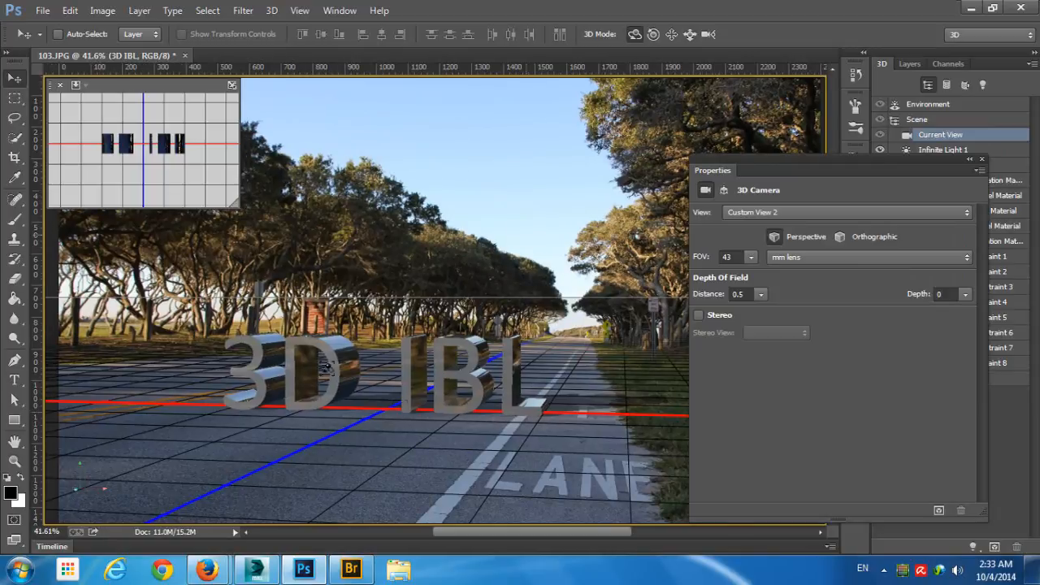
- Test-render a rectangular selection around the 3D text and its shadow, stop the render and deselect
left_click(15, 97)
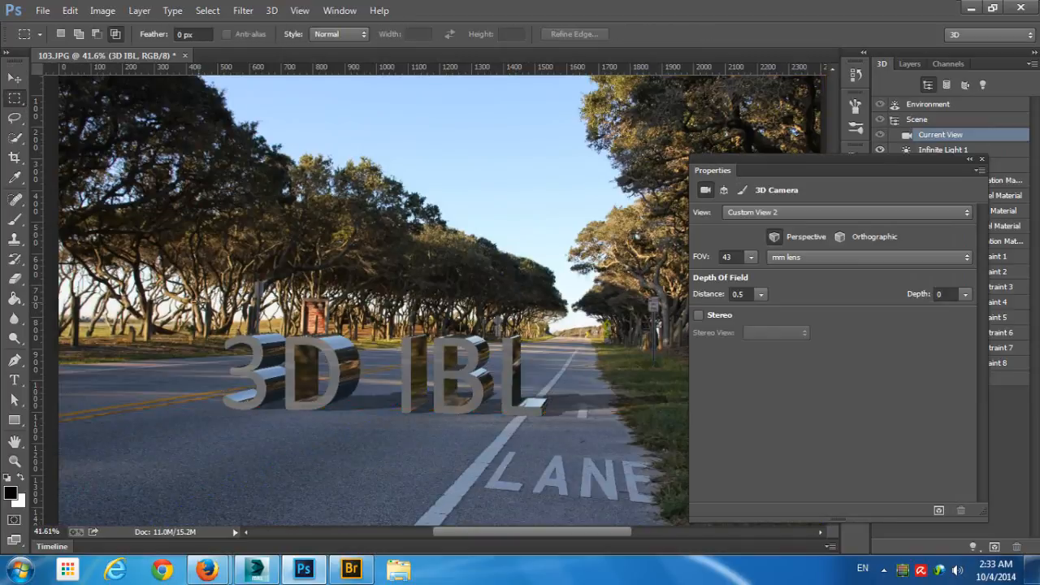
left_click_drag(193, 313, 586, 441)
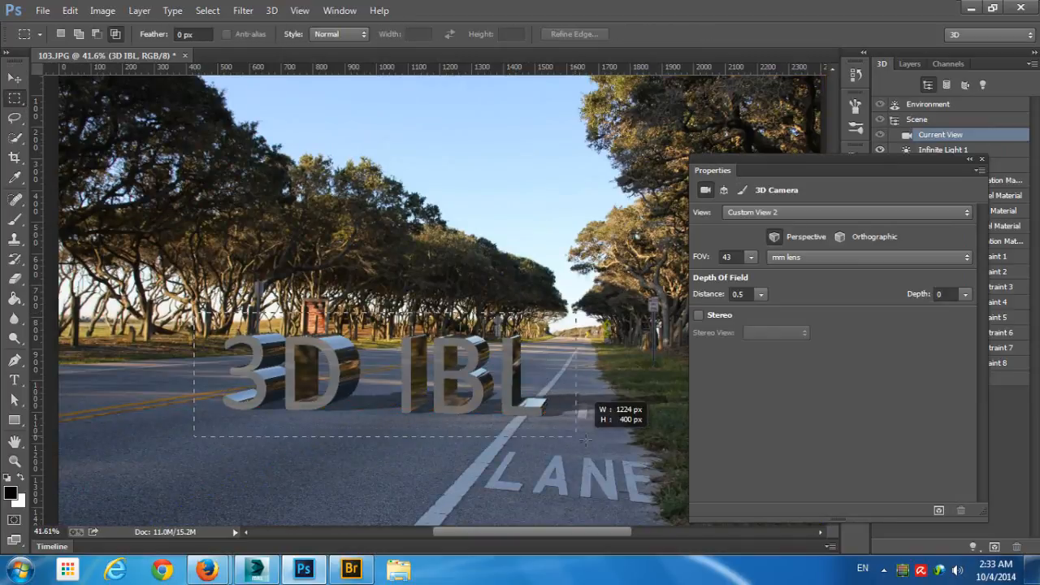
key("ctrl+alt+shift+r")
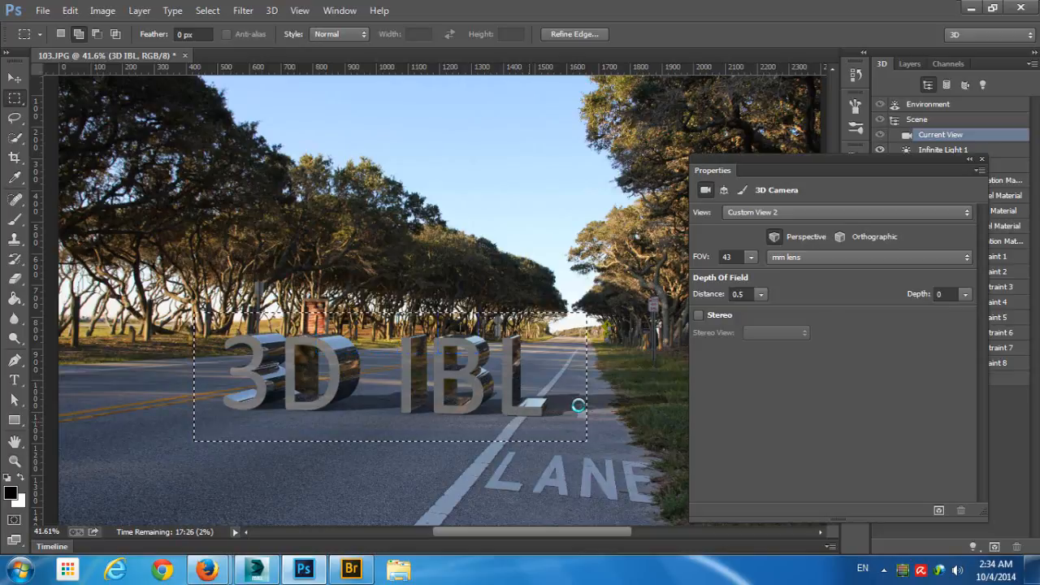
key("Escape")
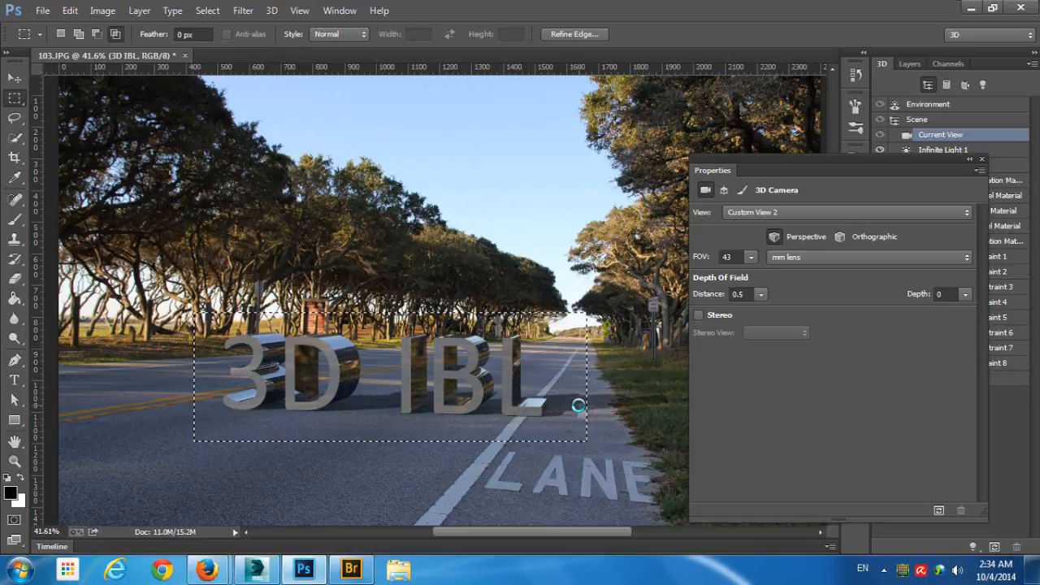
key("ctrl+d")
left_click_drag(494, 288, 452, 290)
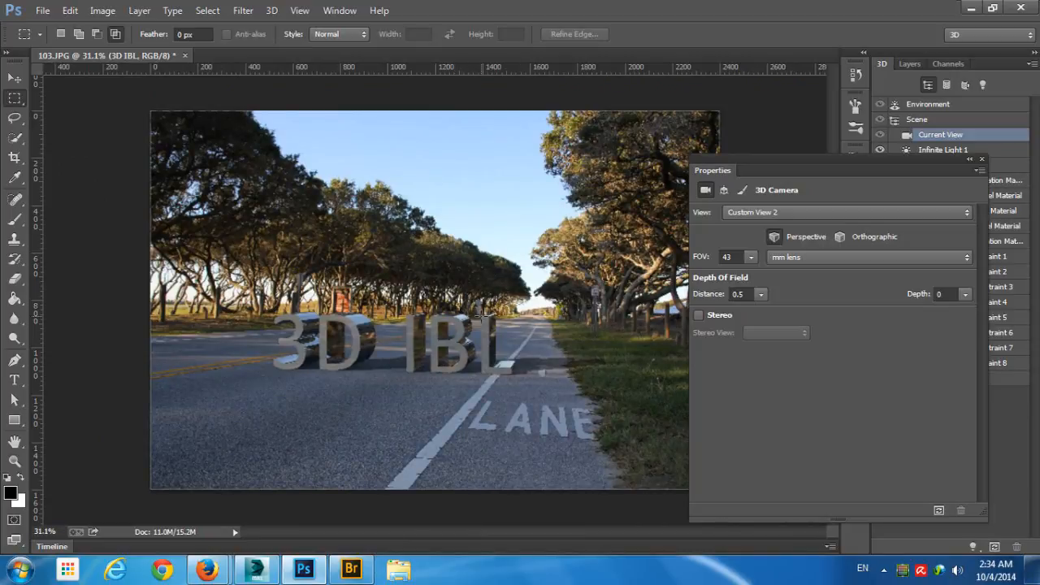
left_click_drag(488, 297, 500, 322)
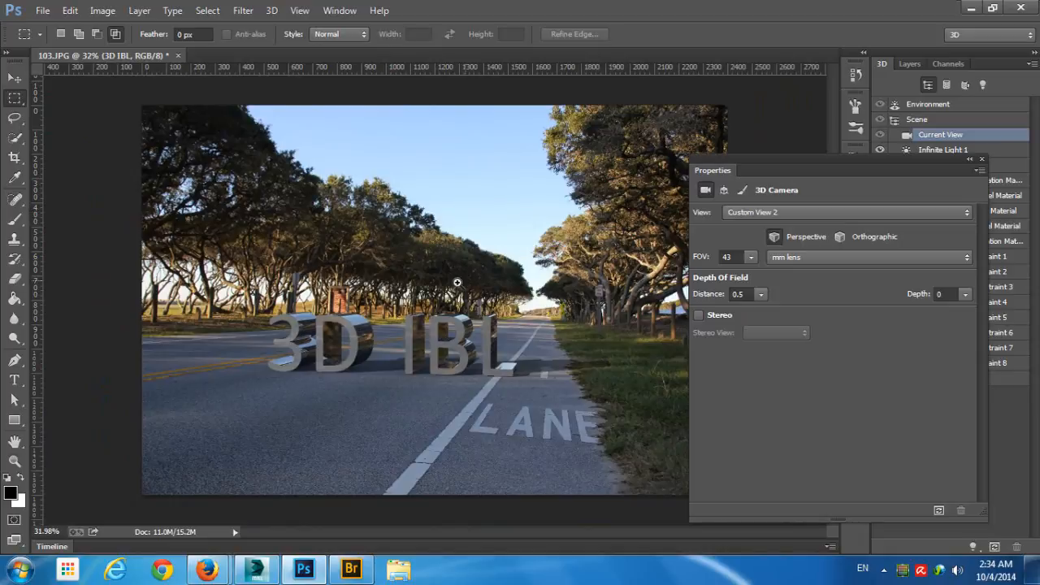
mouse_move(446, 294)
left_mouse_down()
mouse_move(467, 295)
mouse_move(446, 298)
left_mouse_up()
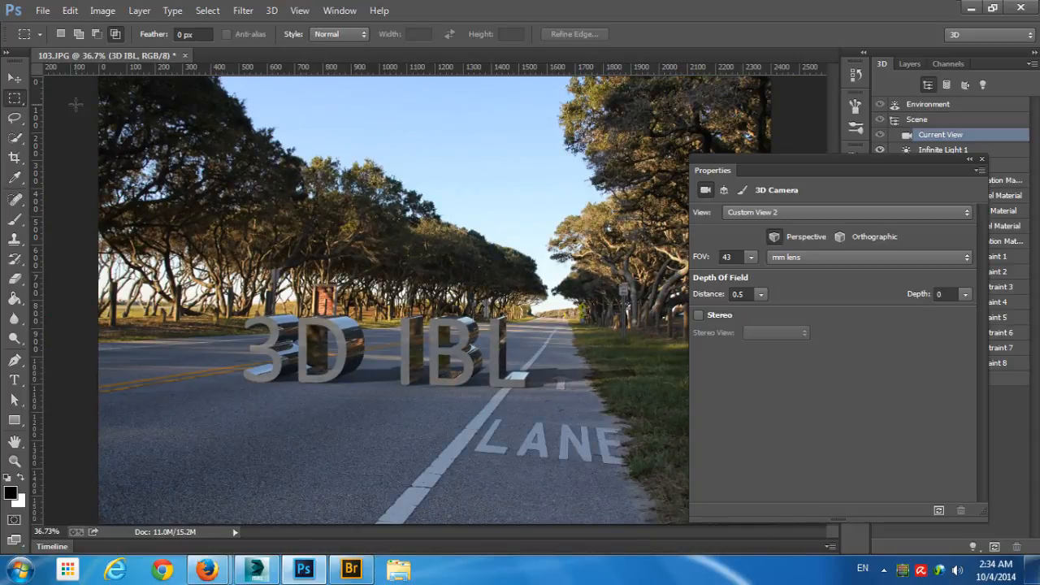
- Edit the 3D text's source so it reads "Adobe", and save and close the source document
left_click(17, 78)
left_click(459, 329)
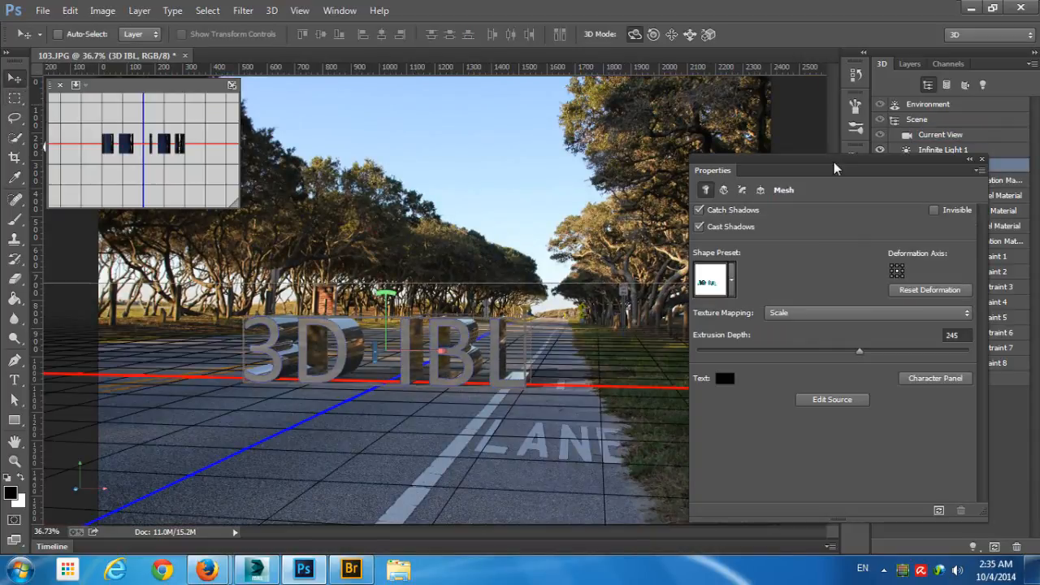
left_click(816, 399)
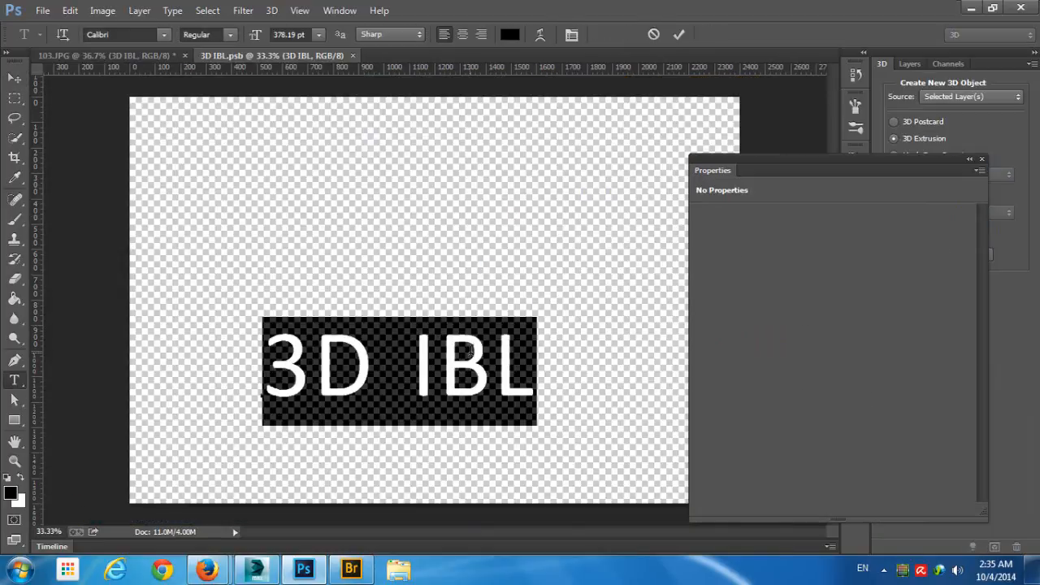
type("ADobe")
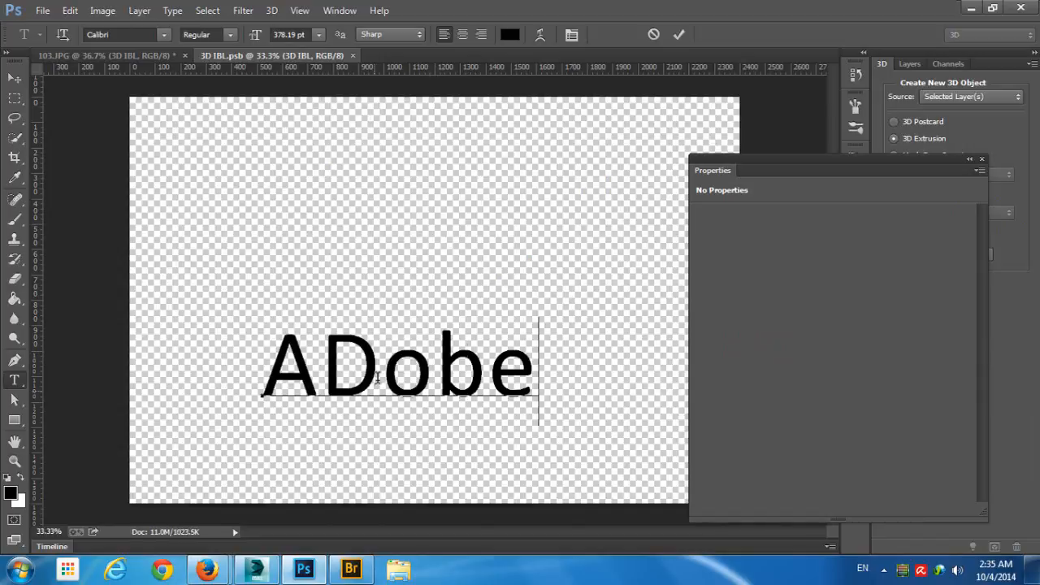
left_click(379, 365)
key("BackSpace")
type("d")
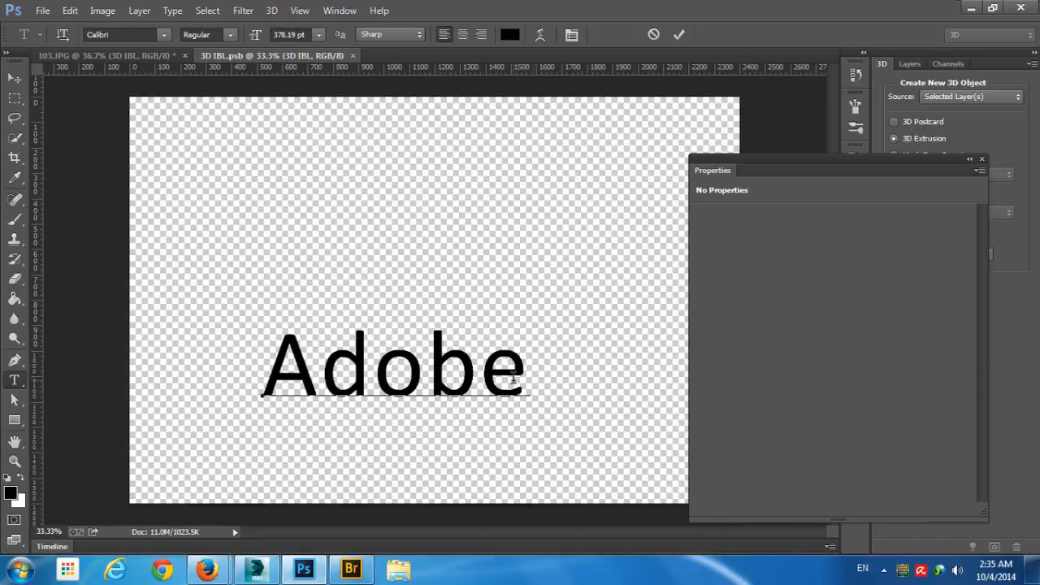
left_click(678, 35)
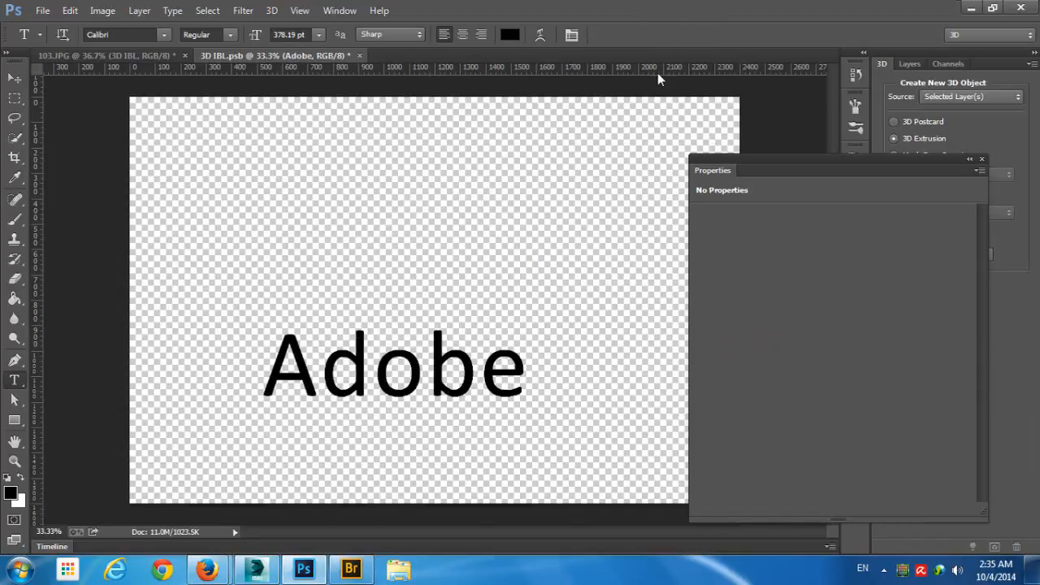
left_click(359, 55)
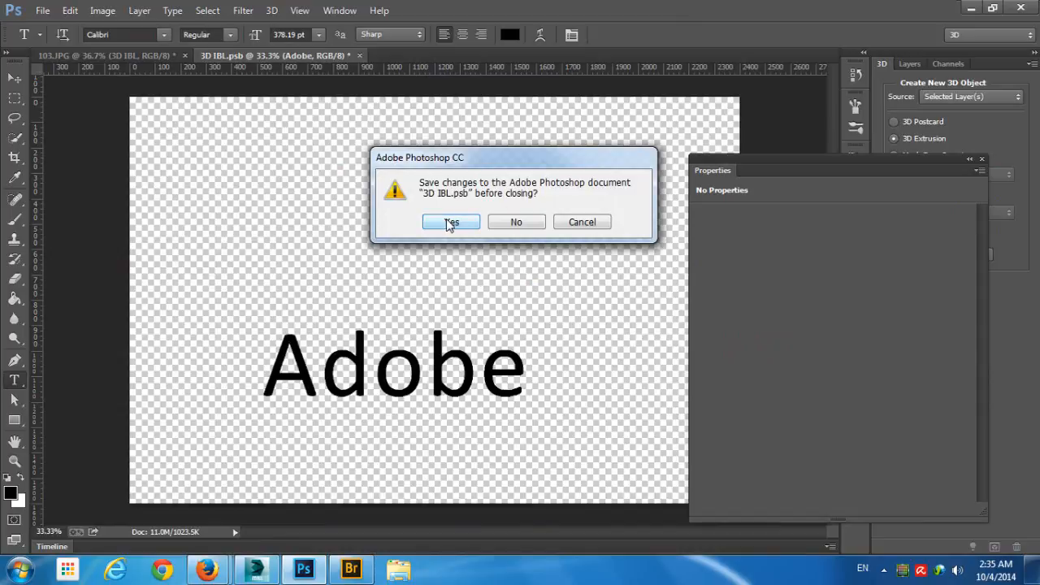
left_click(447, 225)
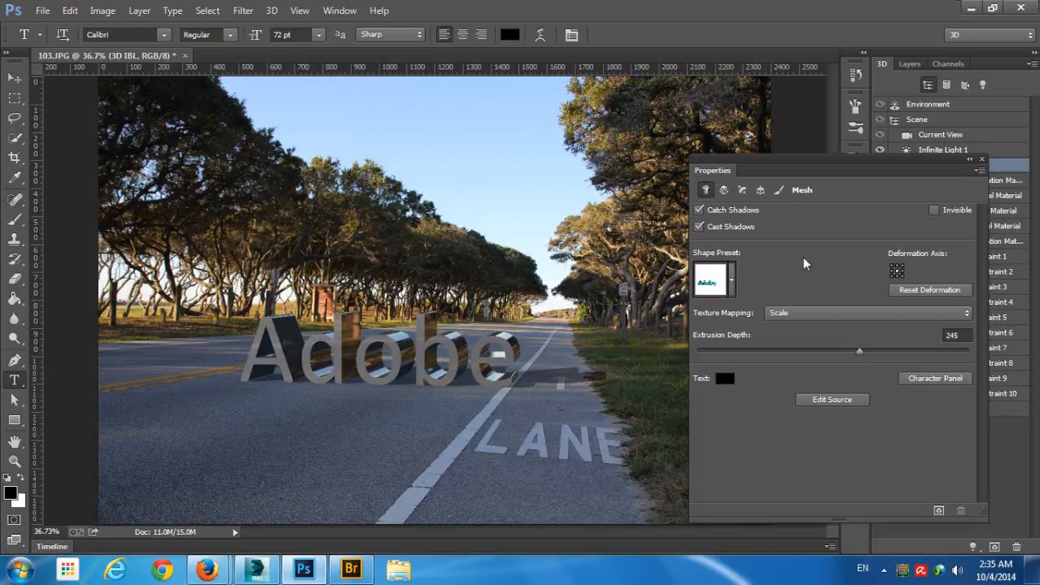
- Give the front cap of the Adobe 3D text a bevel with a width of 33%
left_click(15, 78)
left_click(402, 346)
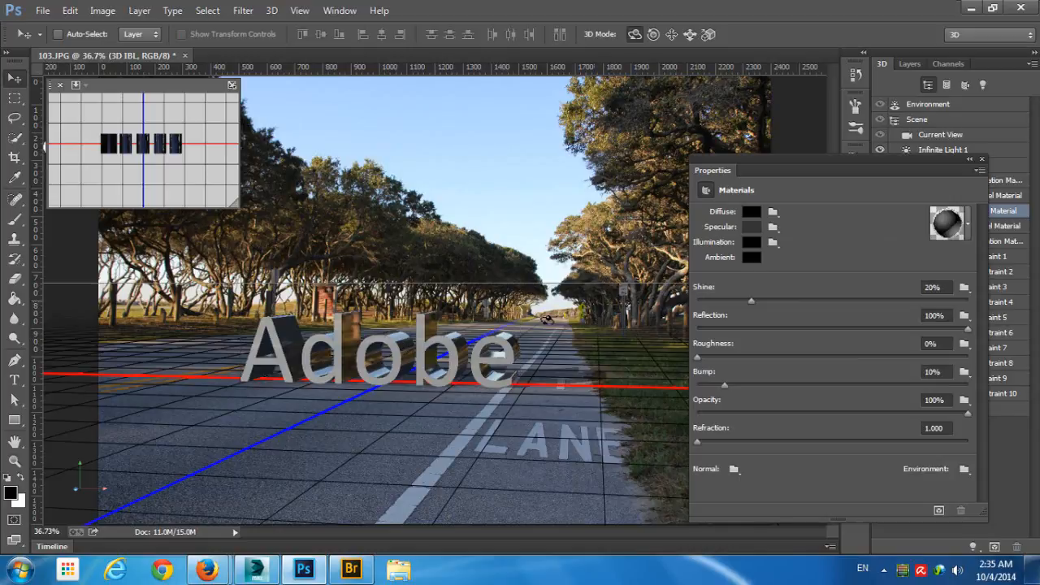
left_click(509, 321)
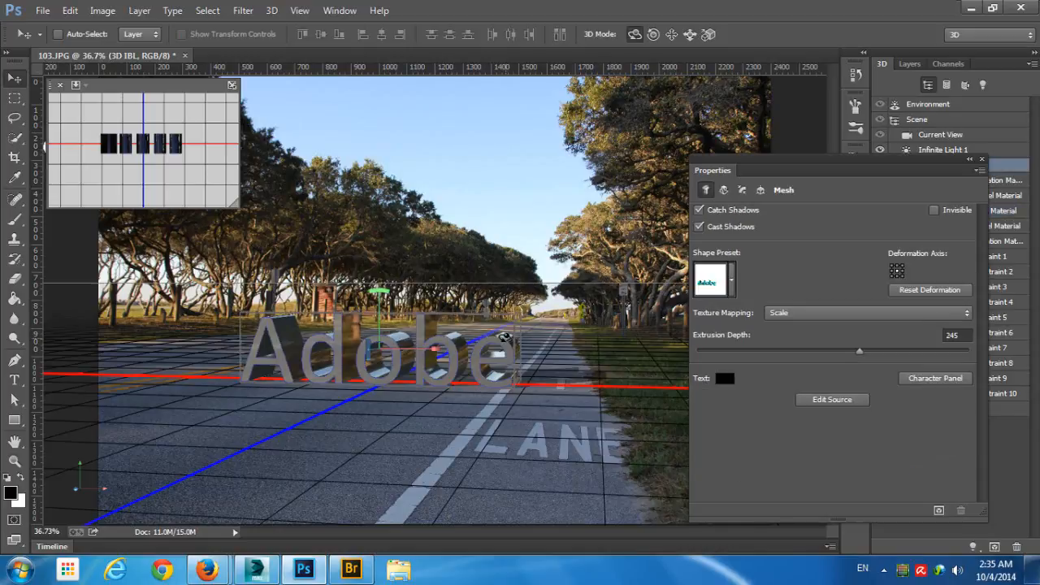
left_click(724, 190)
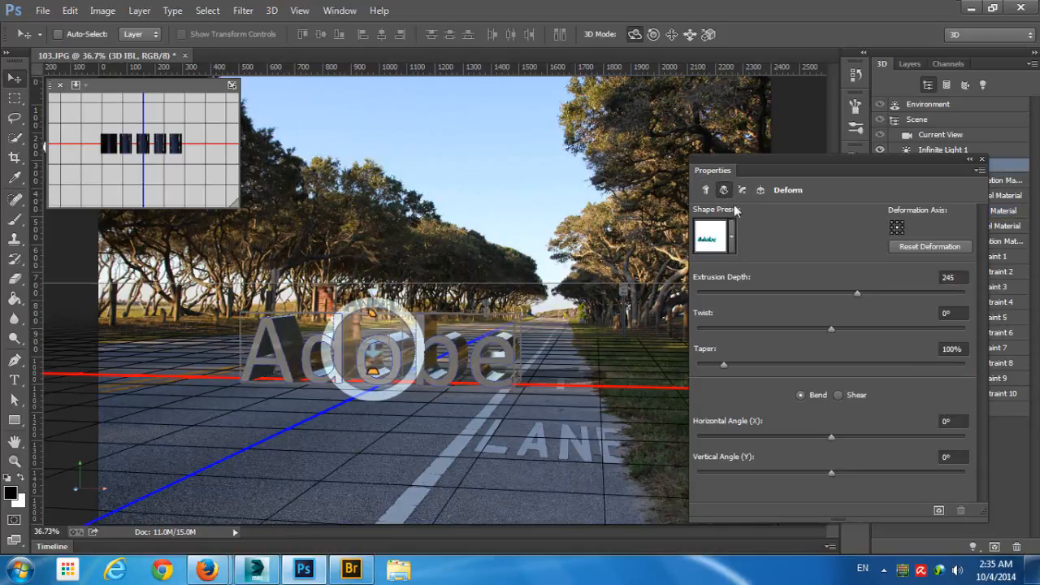
left_click(742, 190)
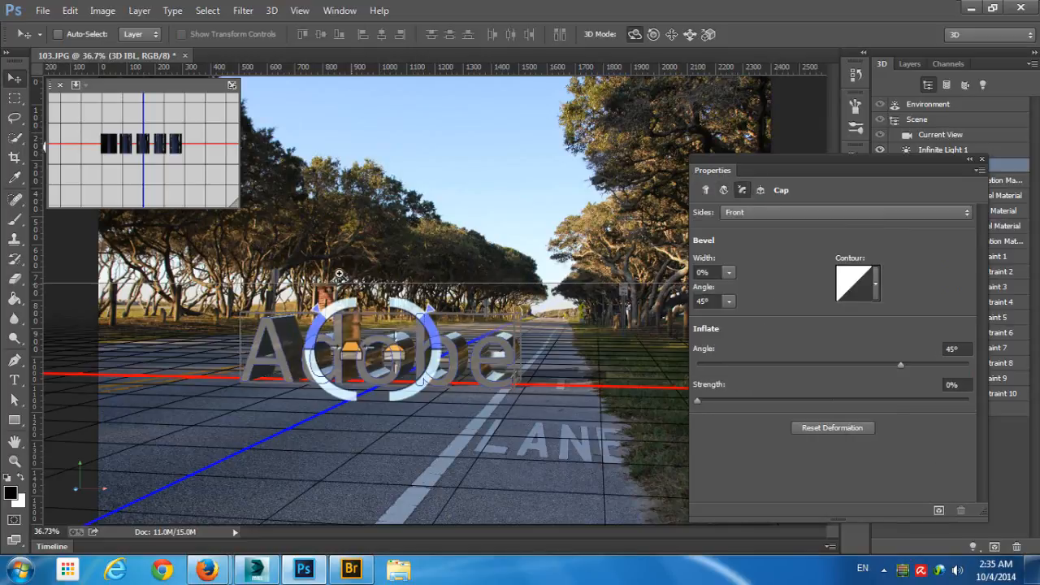
scroll(364, 260, "up", 2)
left_click_drag(395, 257, 466, 42)
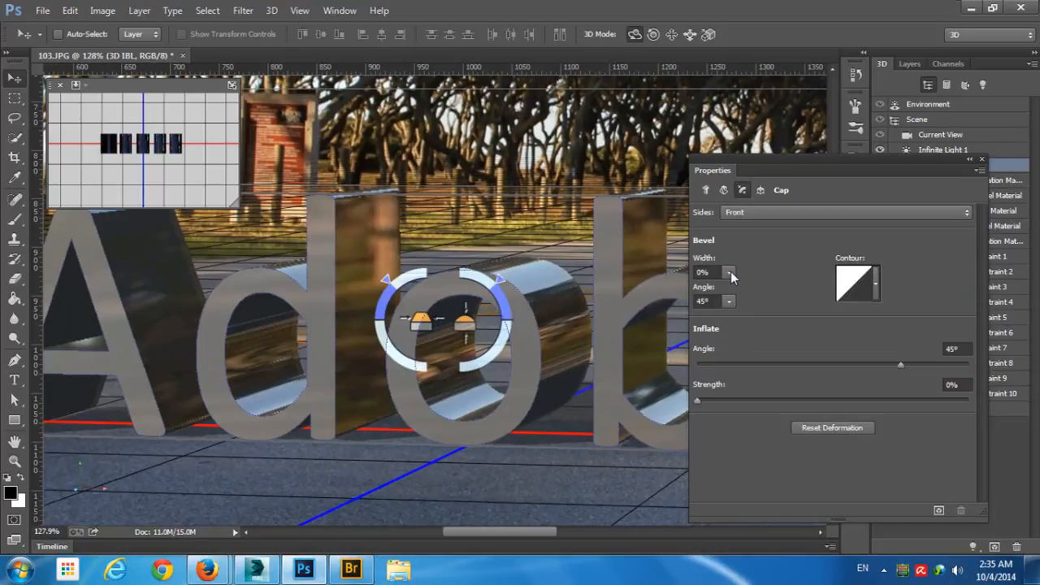
mouse_move(730, 273)
left_mouse_down()
mouse_move(727, 294)
mouse_move(739, 291)
left_mouse_up()
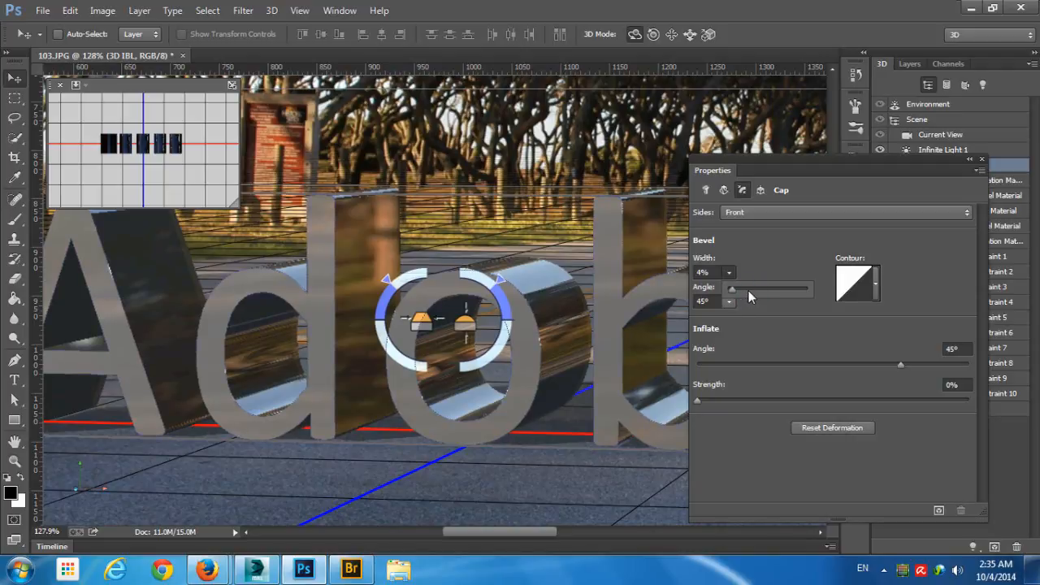
left_click(754, 291)
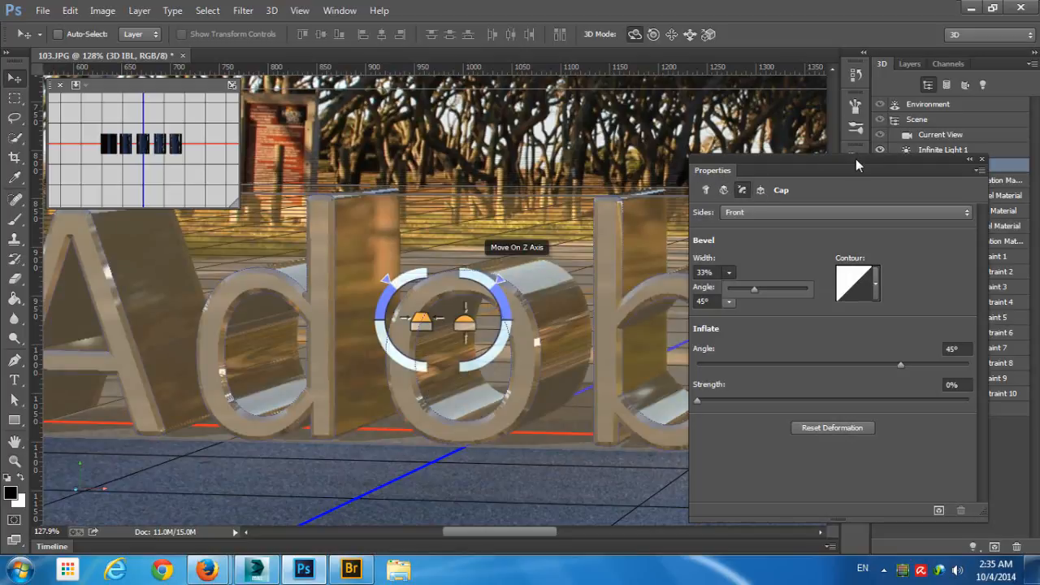
- Examine which surfaces of the 3D text its inflation, bevel and extrusion materials cover and how they are set
left_click_drag(855, 158, 723, 133)
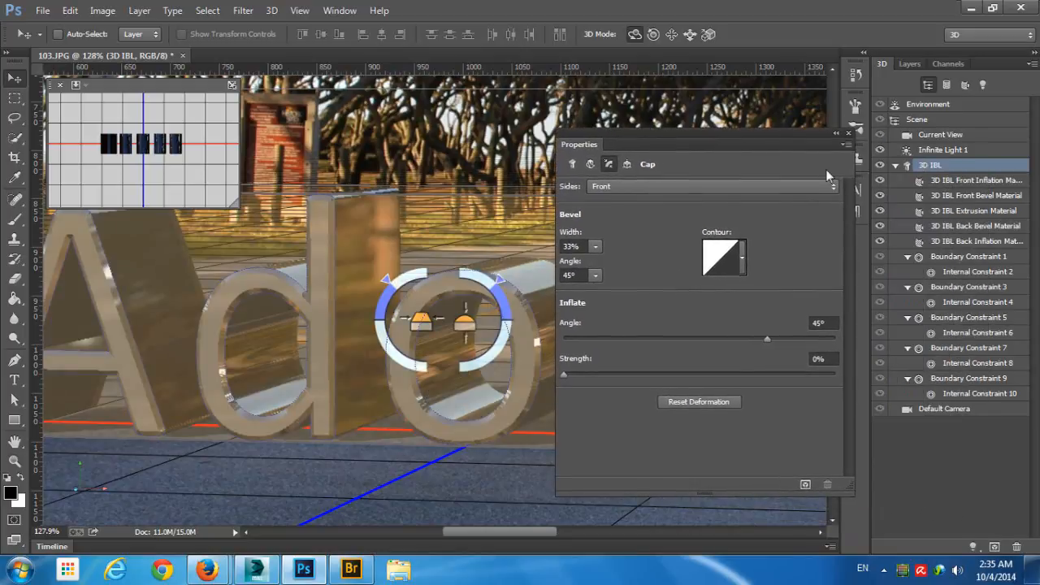
left_click(986, 197)
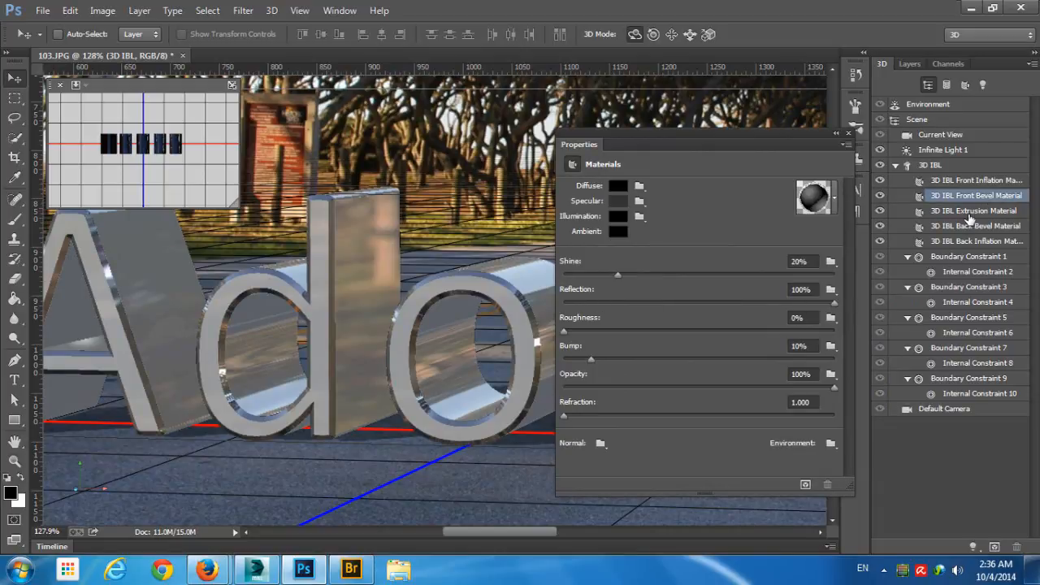
left_click(969, 182)
left_click(975, 198)
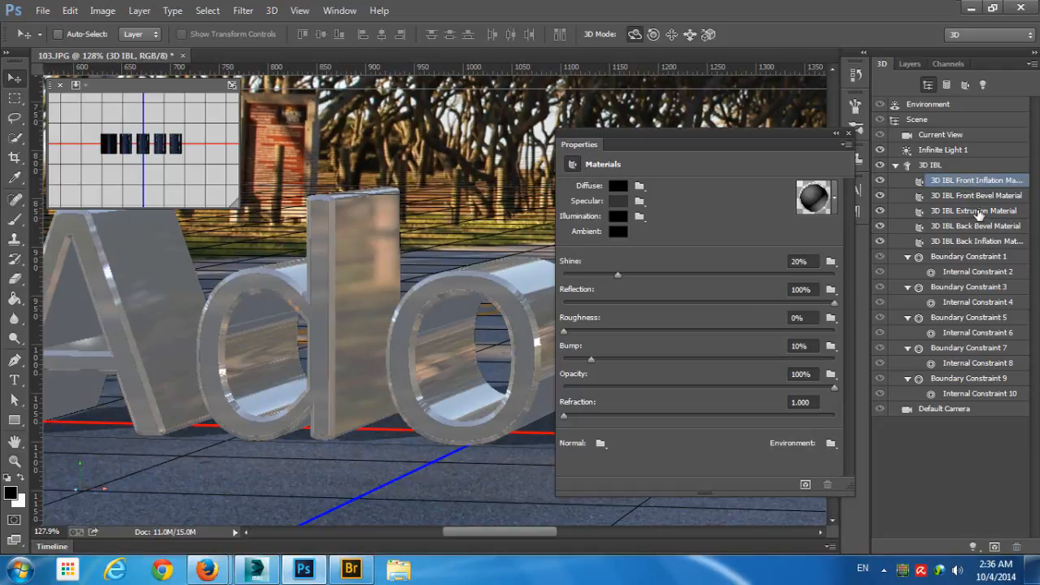
left_click(985, 212)
left_click(986, 227)
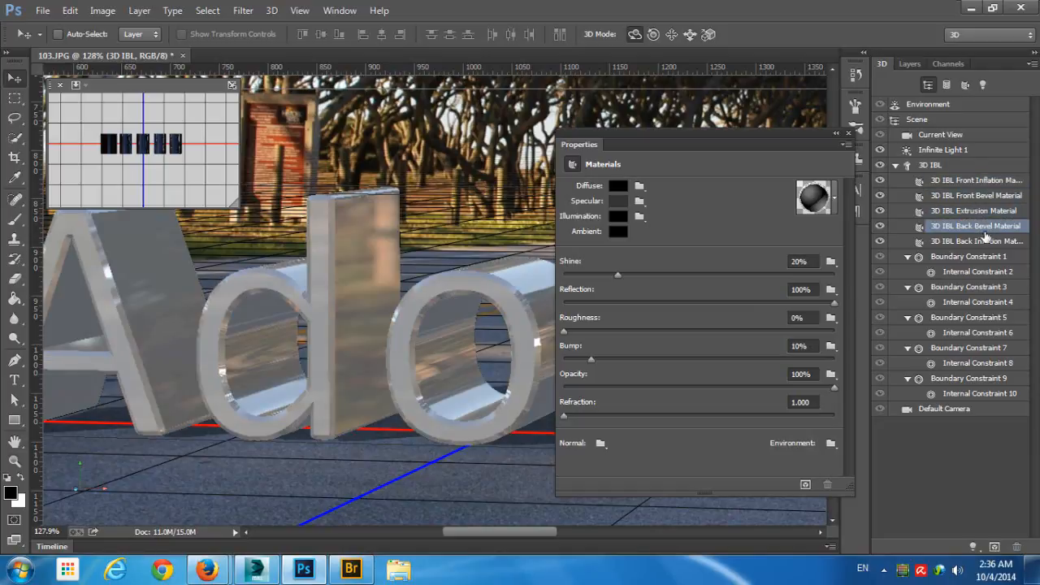
left_click(989, 242)
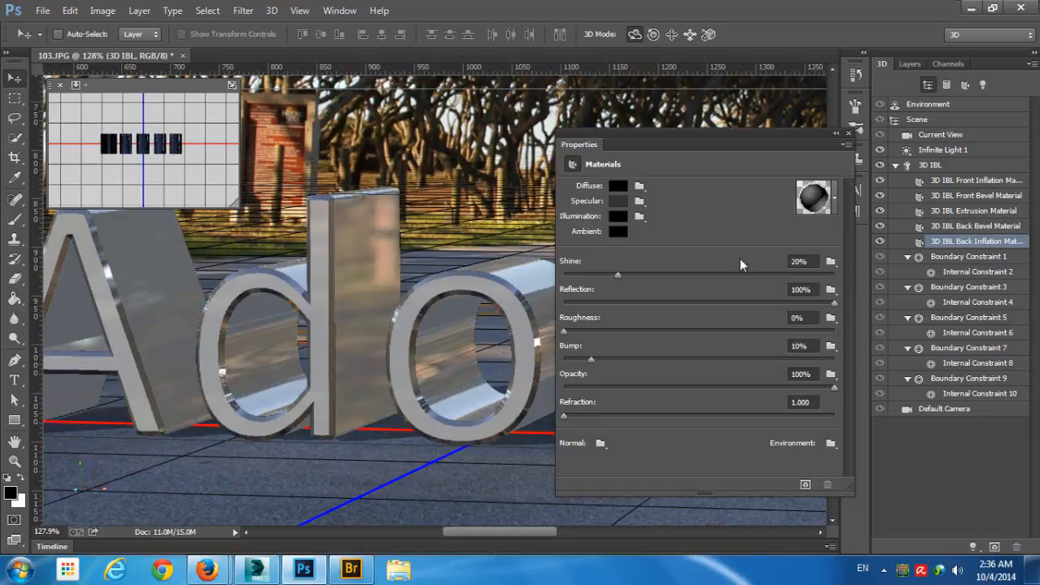
- Set the 3D IBL Extrusion Material's diffuse color to bright red and its roughness to 60%
left_click(981, 211)
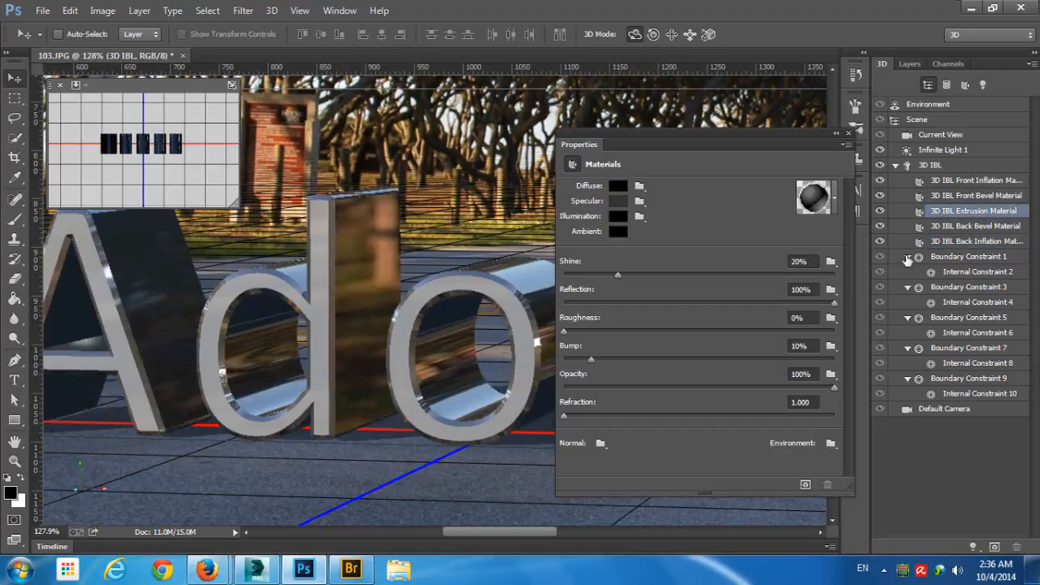
left_click(617, 186)
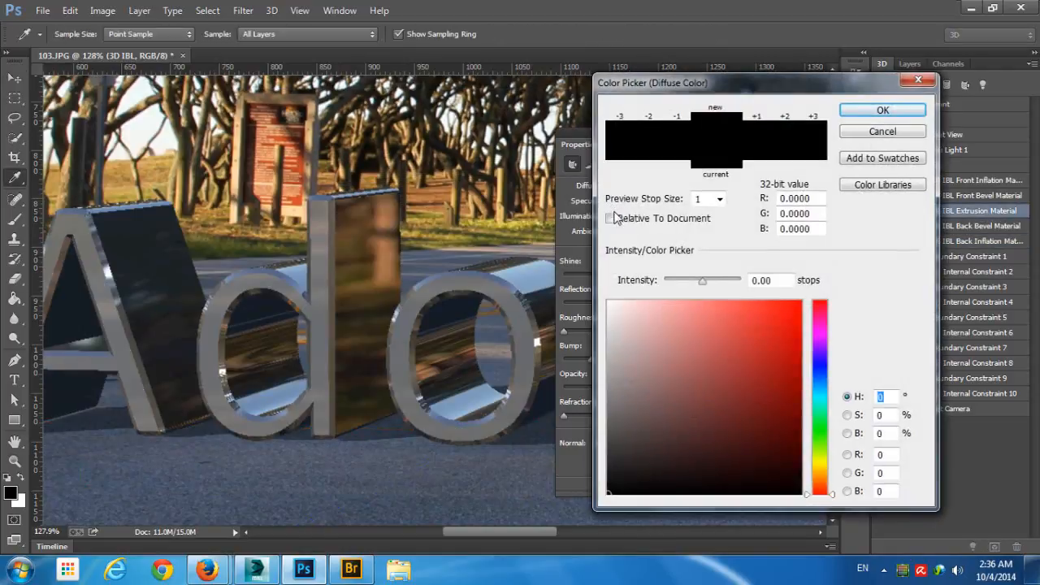
left_click(799, 309)
mouse_move(799, 309)
left_mouse_down()
mouse_move(747, 306)
mouse_move(792, 304)
left_mouse_up()
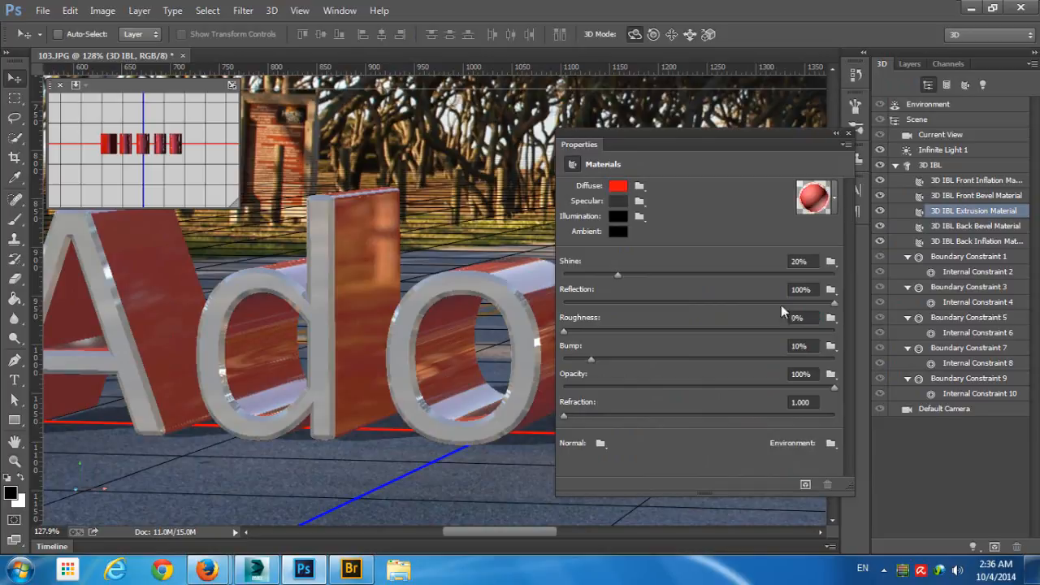
left_click_drag(805, 319, 725, 324)
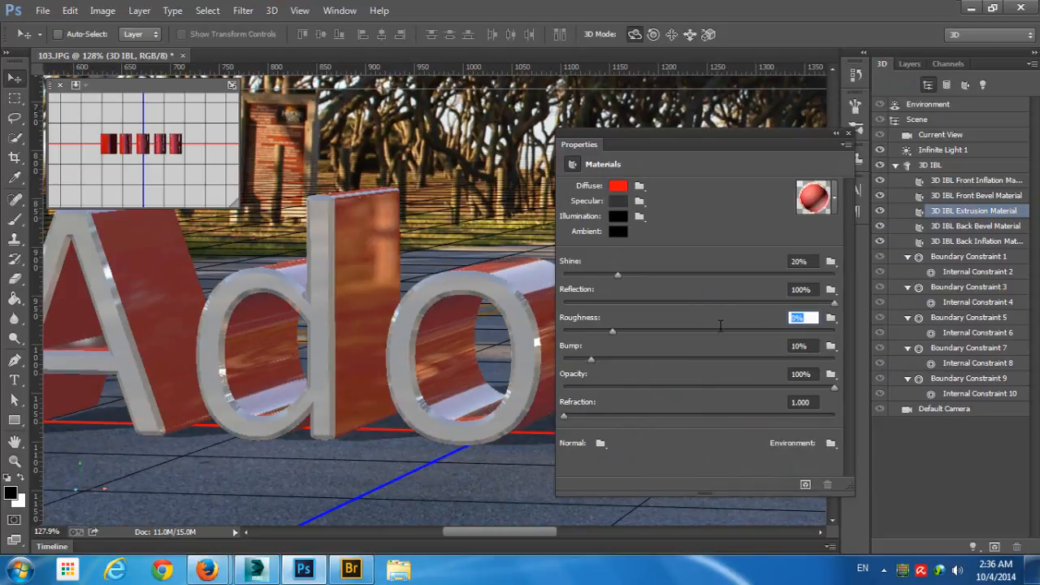
type("60")
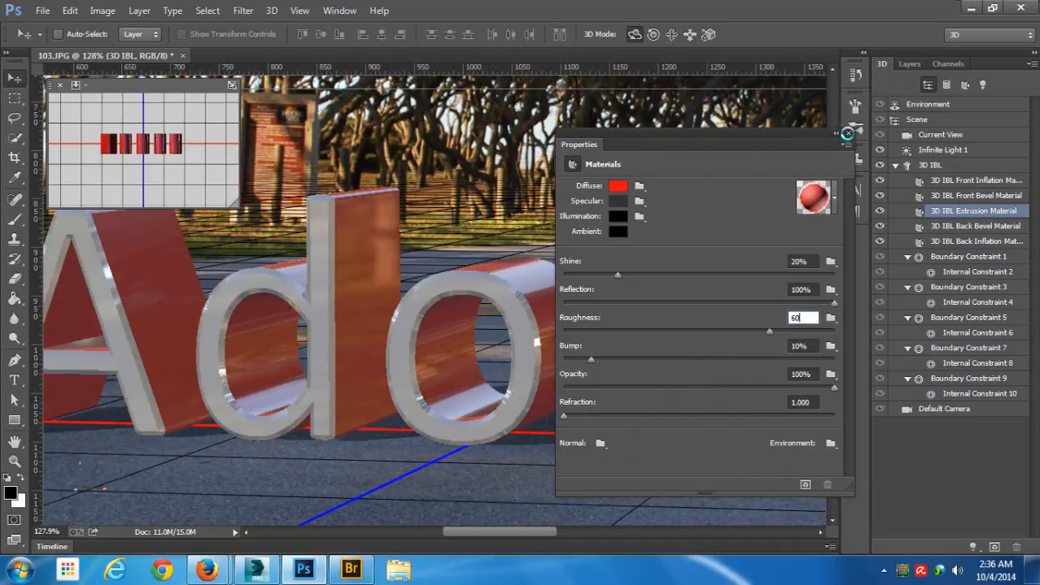
key("Return")
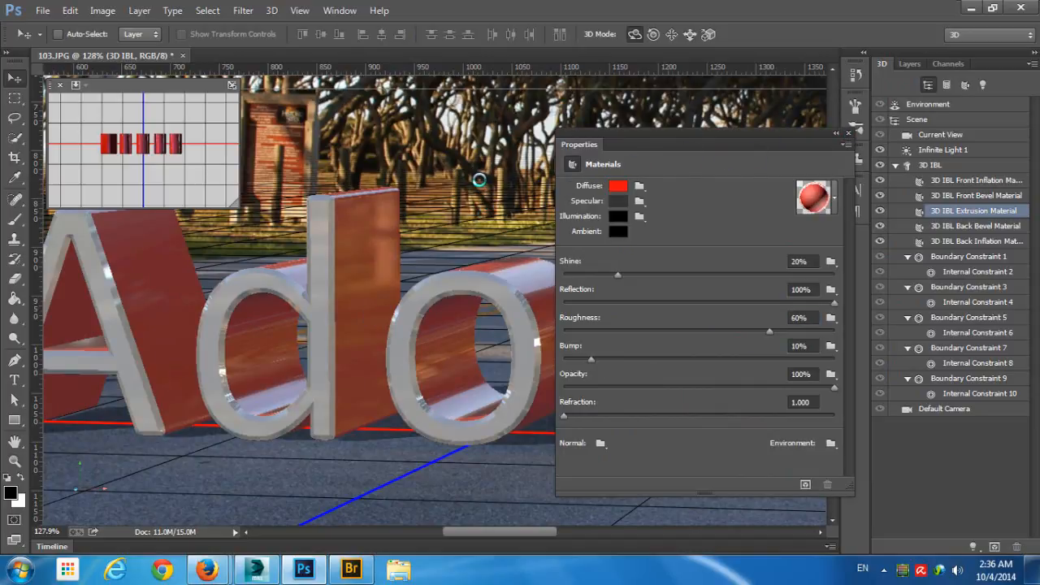
- Close the Properties panel, test-render a rectangular selection around the Adobe text and its shadow, and stop the render
left_click(474, 208)
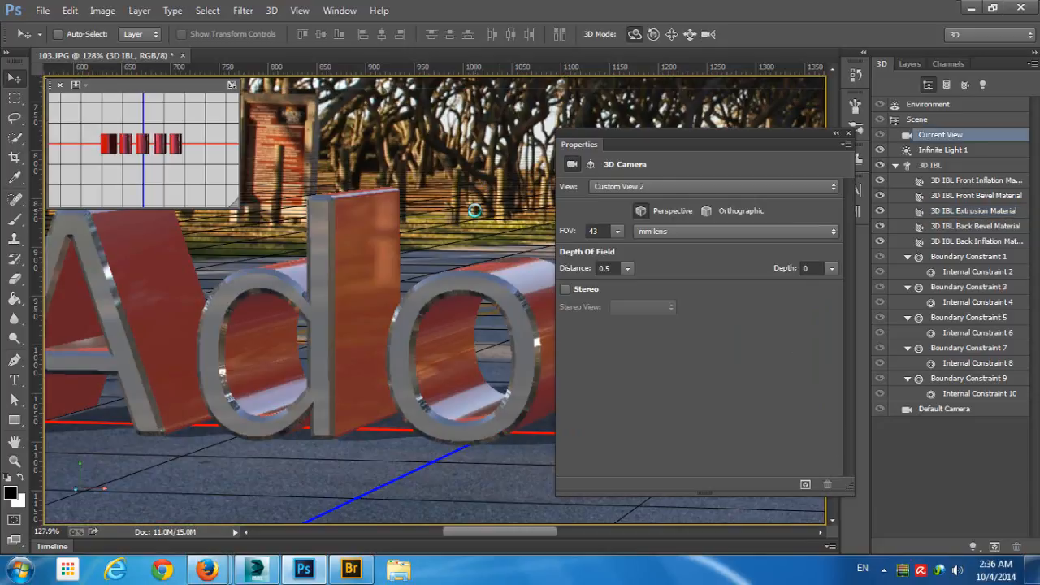
left_click(848, 133)
left_click_drag(666, 195, 598, 204)
left_click_drag(696, 143, 546, 202)
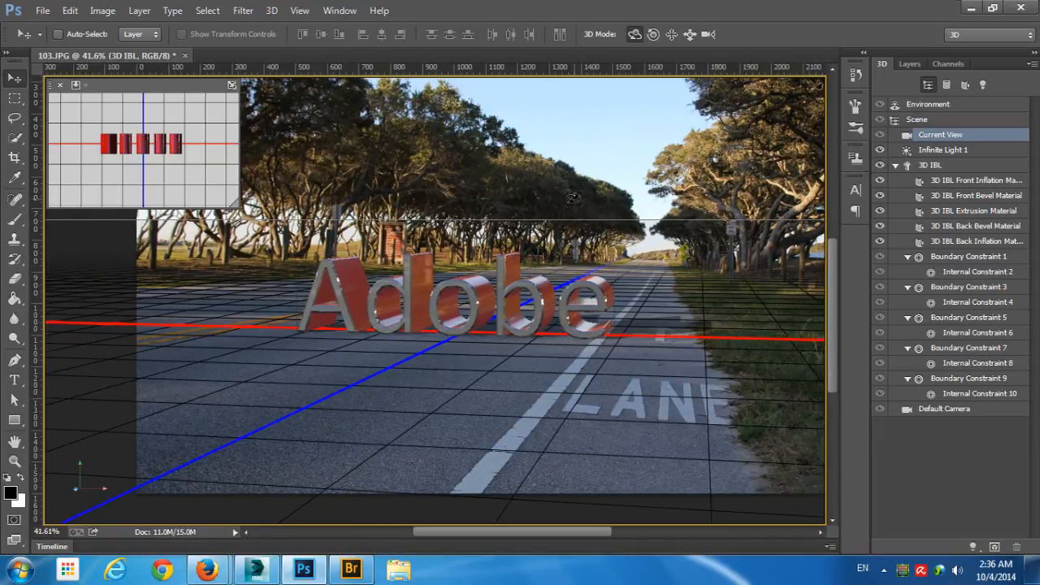
left_click(15, 97)
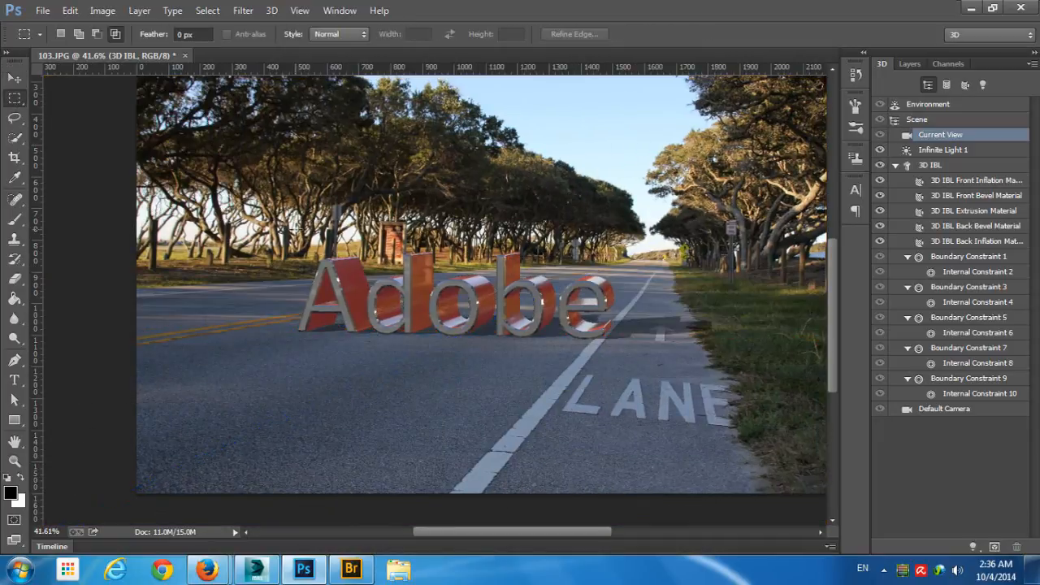
left_click_drag(285, 214, 726, 370)
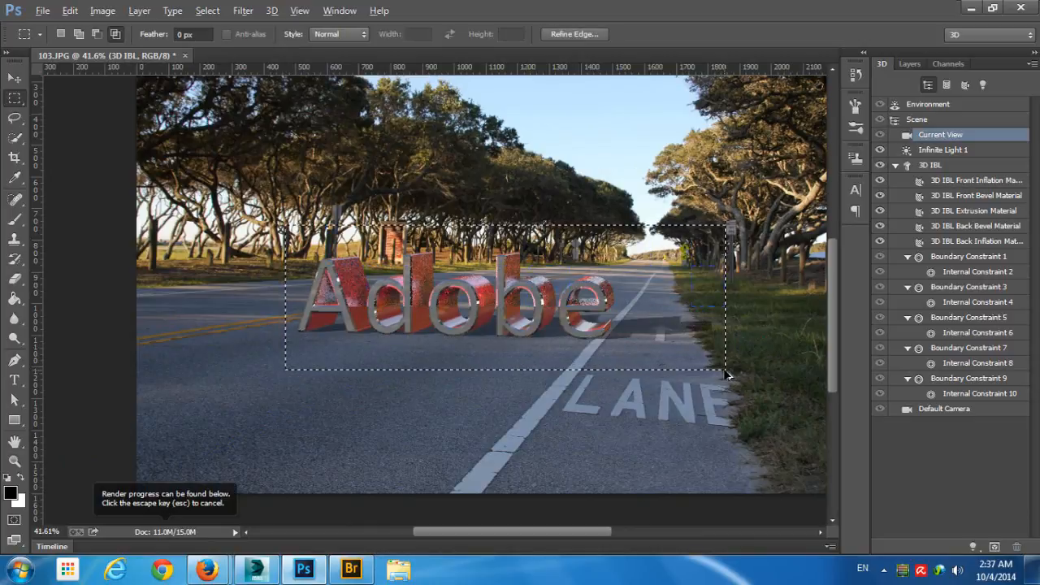
key("Escape")
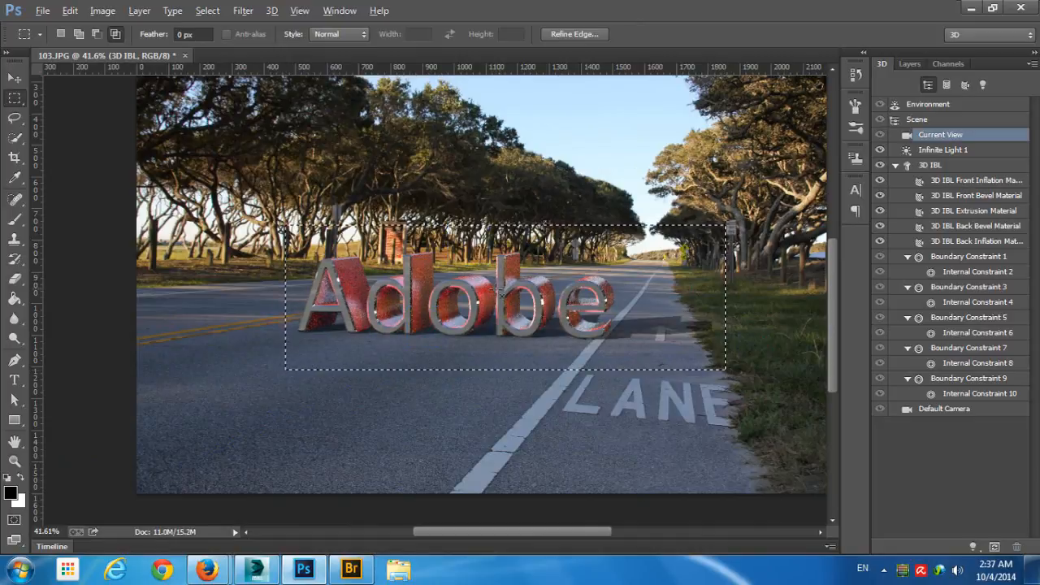
- Inspect the partly rendered letters up close, checking the red sides and the reflections on the bevels
scroll(484, 295, "up", 1)
scroll(483, 295, "up", 5)
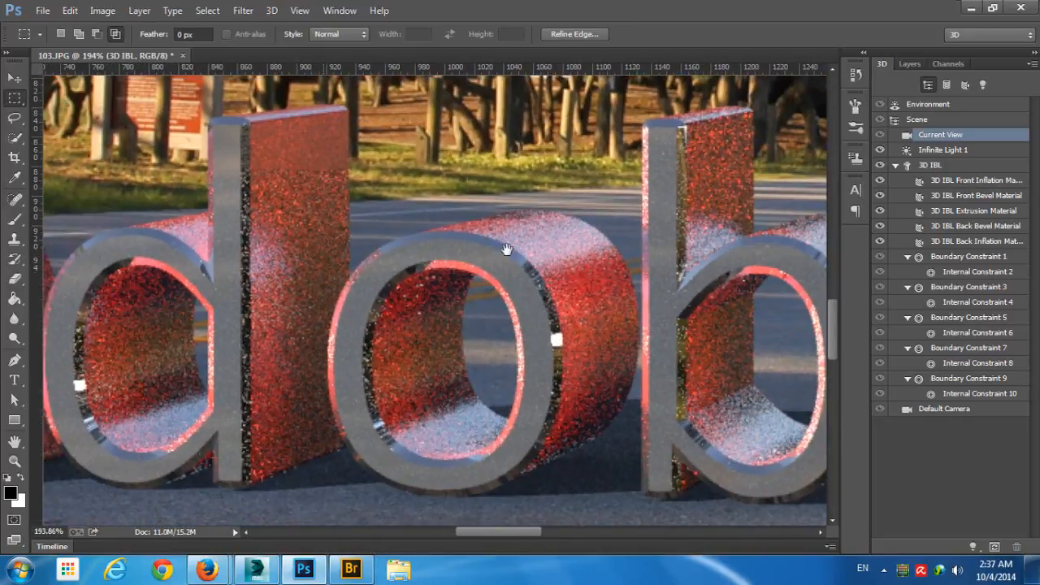
left_click_drag(394, 295, 817, 285)
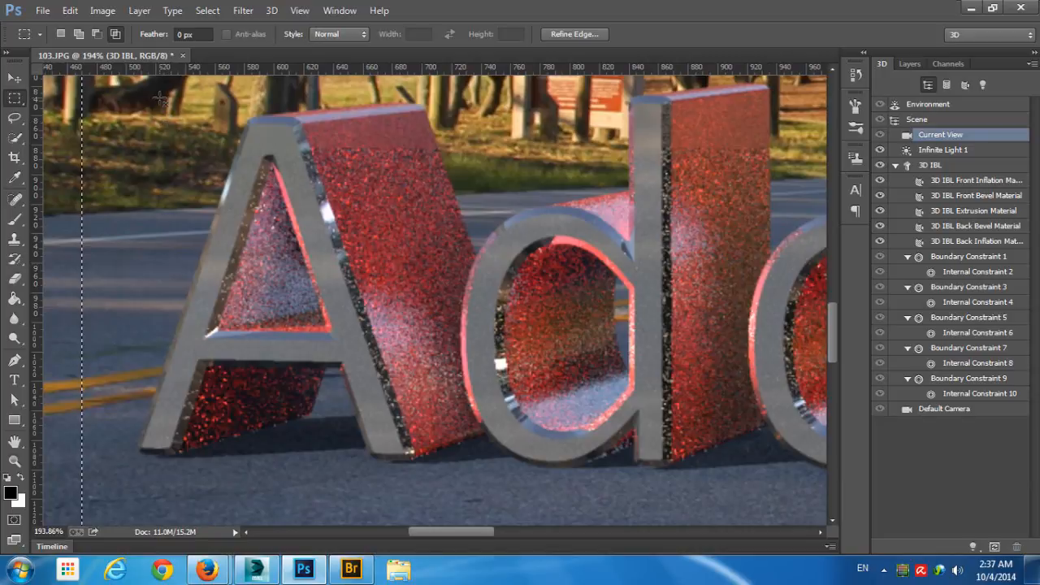
- Test-render a rectangular selection around the letter A, stop the render partway, and clear the selection
left_click_drag(274, 246, 332, 235)
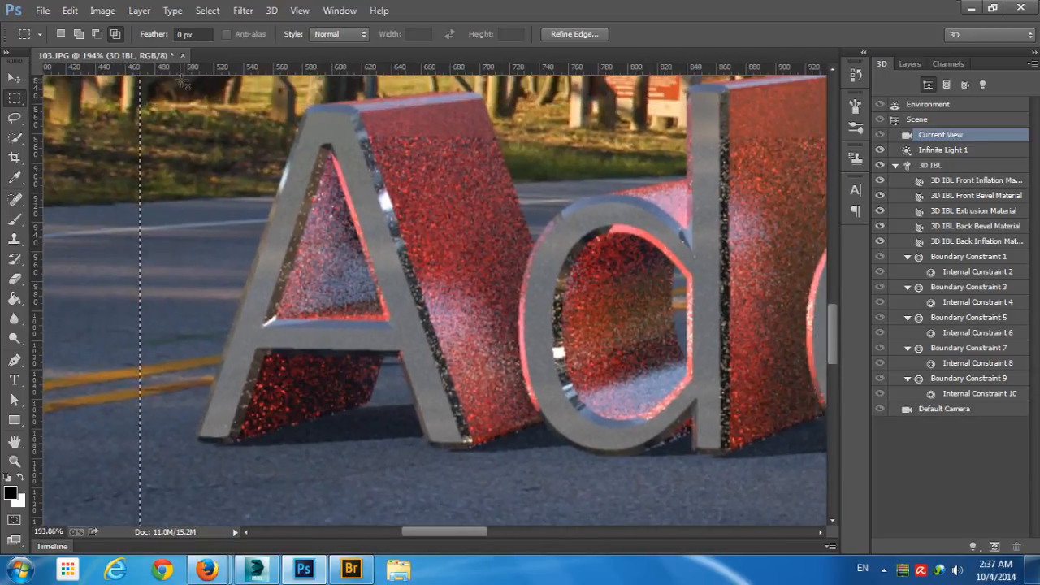
left_click_drag(185, 83, 561, 461)
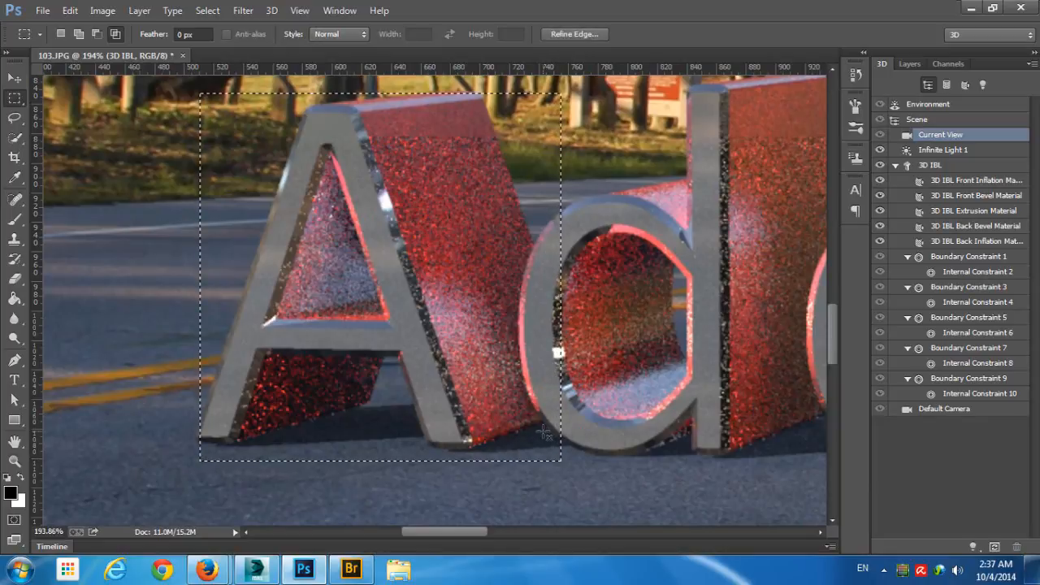
key("ctrl+alt+shift+r")
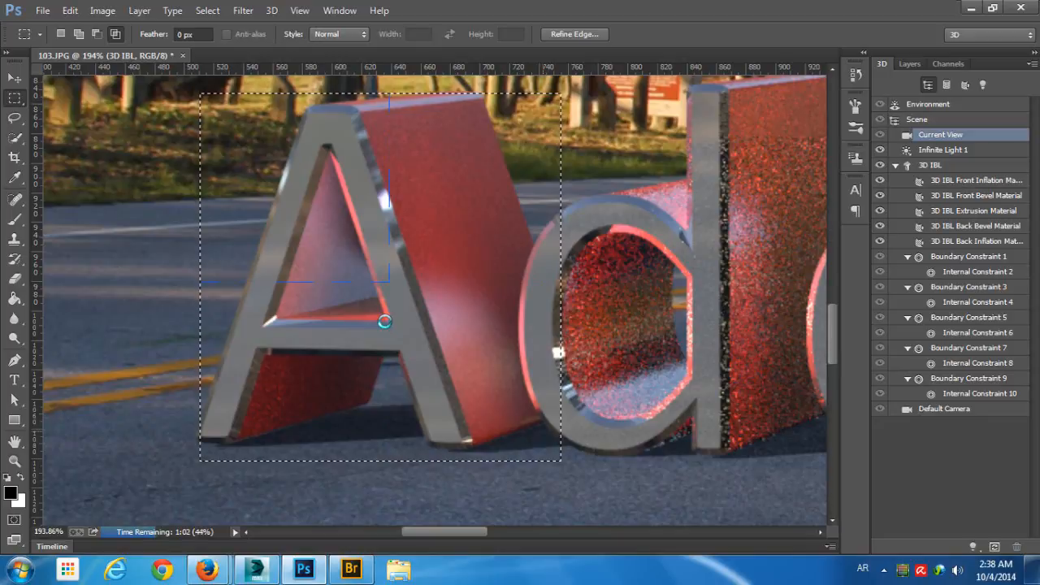
key("Escape")
key("ctrl+d")
- Open the Environment's properties and move the floating Properties panel clear of the last letters and their shadow
left_click_drag(628, 298, 505, 305)
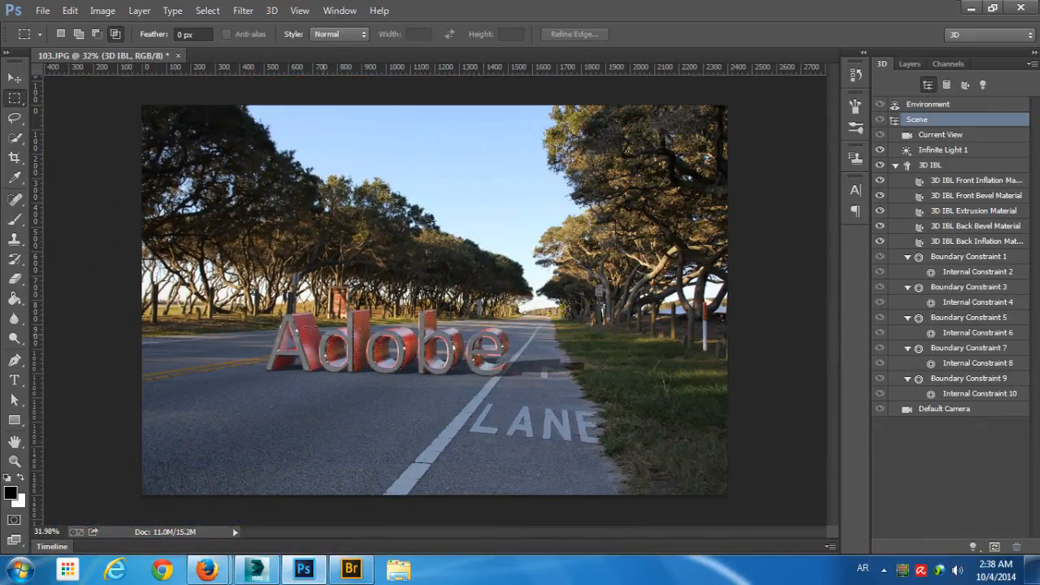
left_click_drag(325, 371, 385, 355)
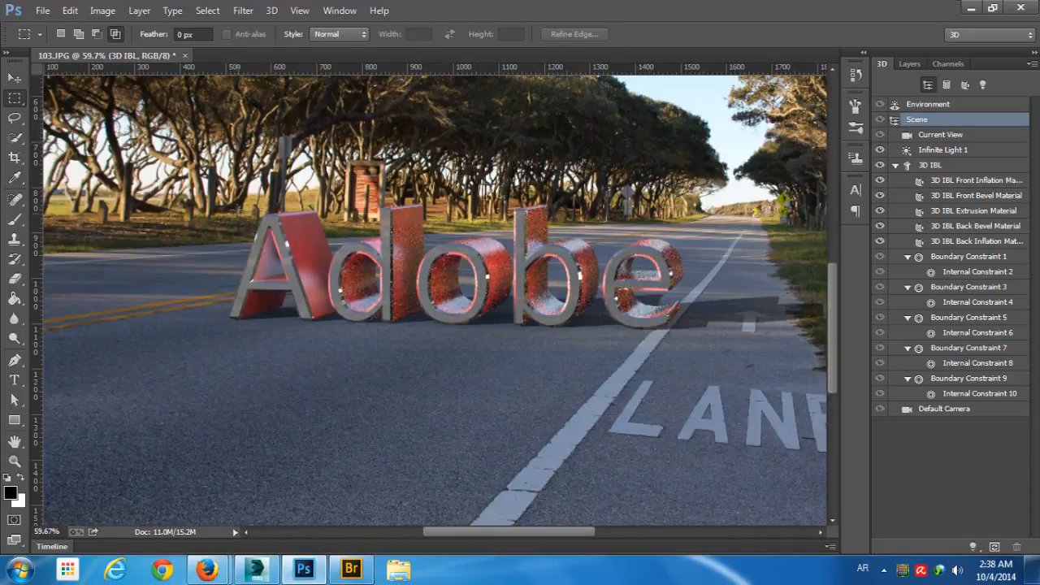
left_click_drag(228, 206, 805, 346)
key("ctrl+d")
left_click(953, 106)
double_click(1006, 108)
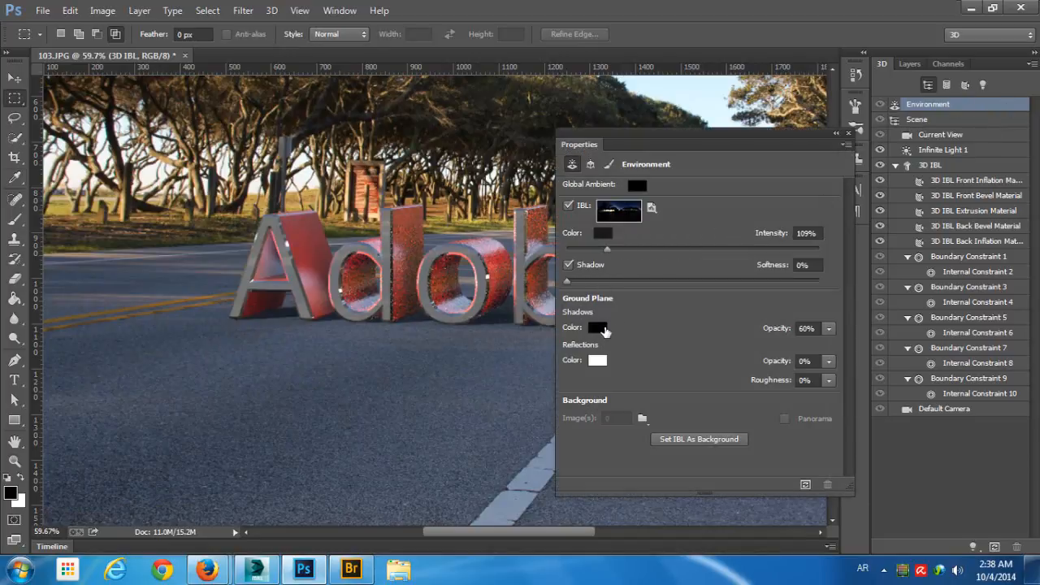
left_click(599, 327)
left_click(881, 131)
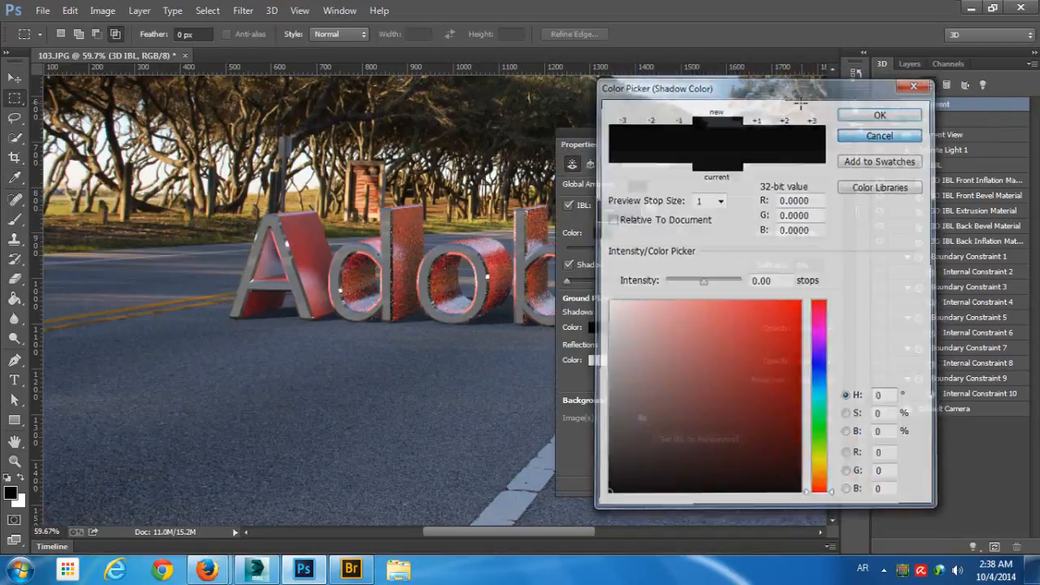
left_click_drag(773, 138, 286, 127)
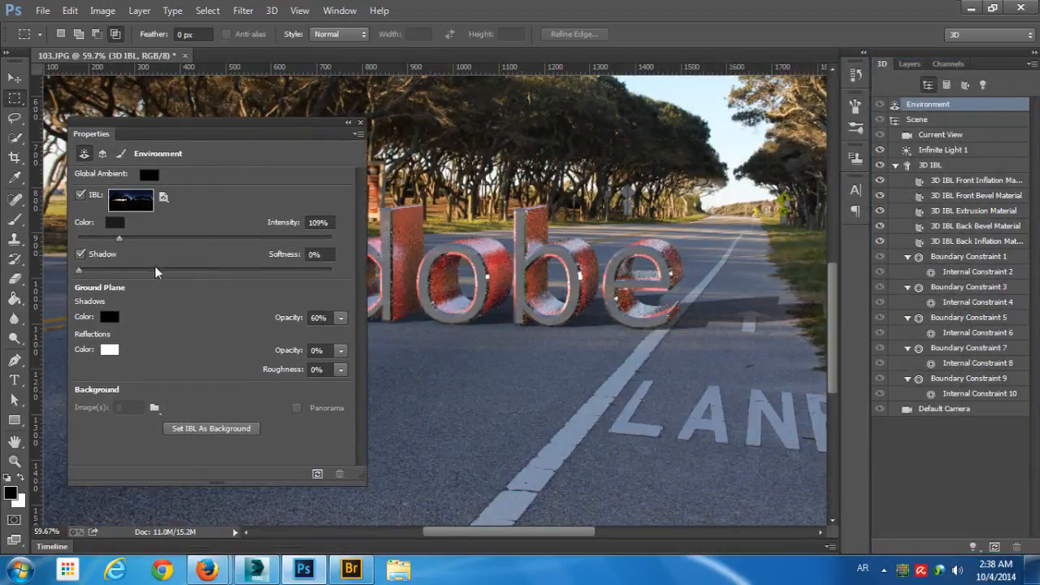
- Try a bright red (RGB 234, 11, 11) shadow color for the environment's ground plane
left_click(108, 317)
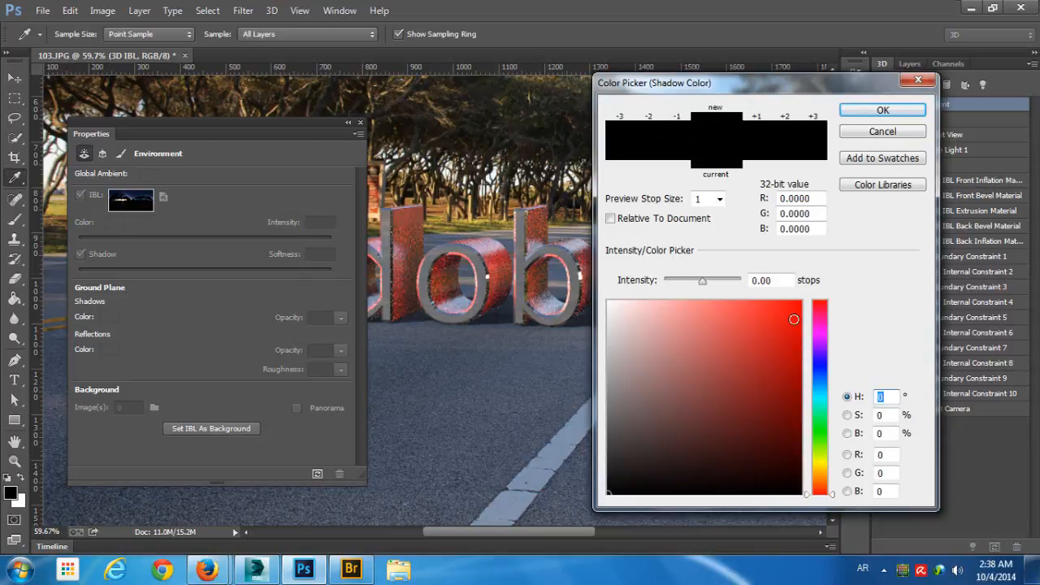
left_click(793, 319)
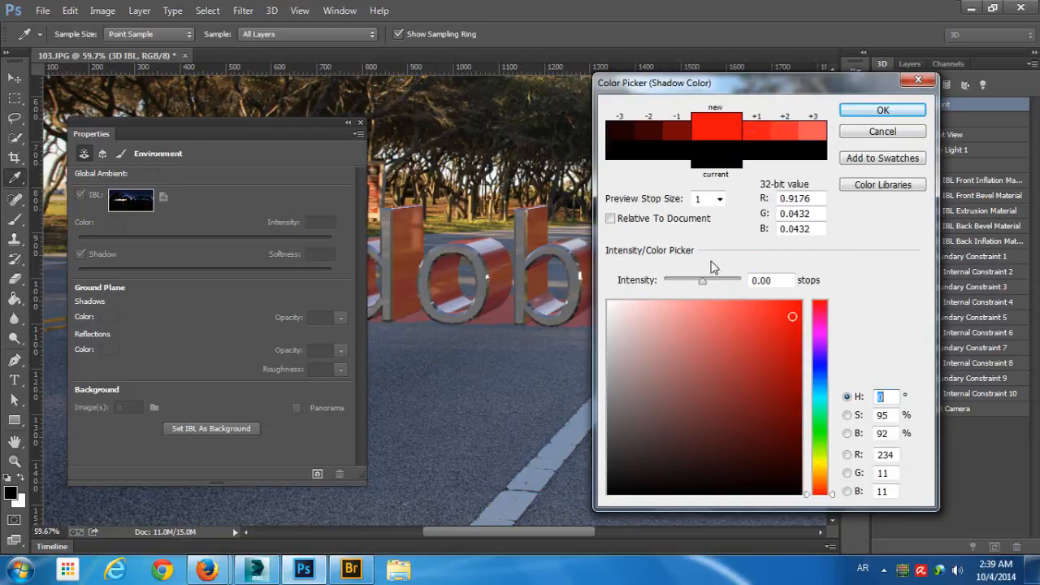
key("Return")
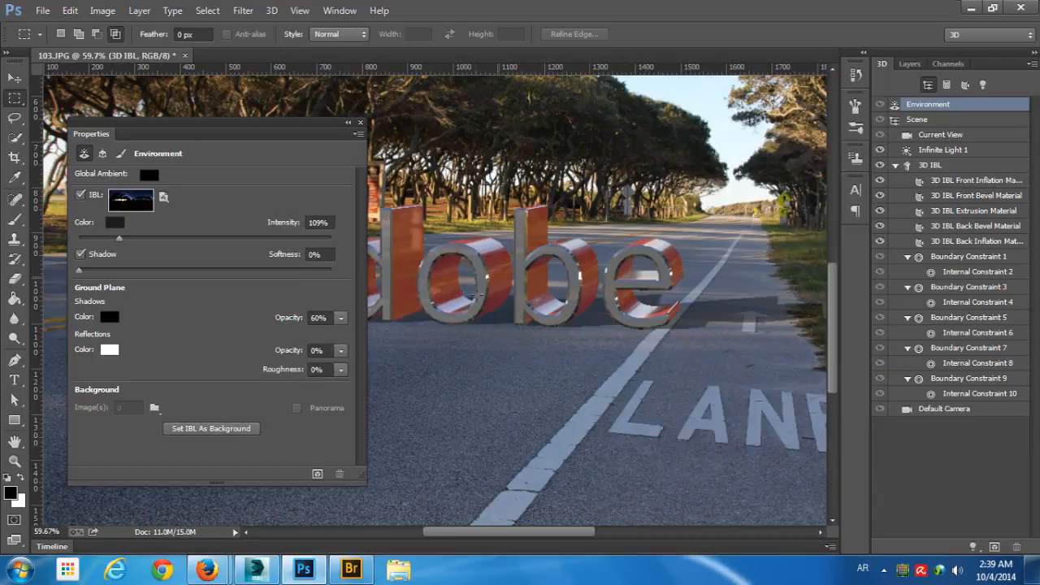
- Set the ground plane's shadow opacity to 88% and its reflection opacity to 50%
left_click_drag(297, 322, 317, 321)
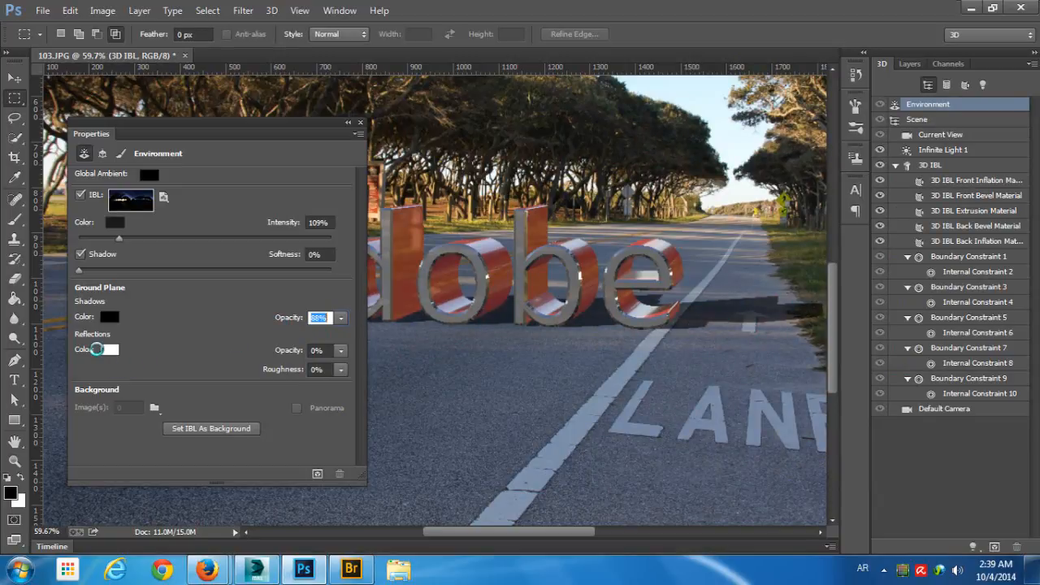
left_click_drag(286, 351, 289, 352)
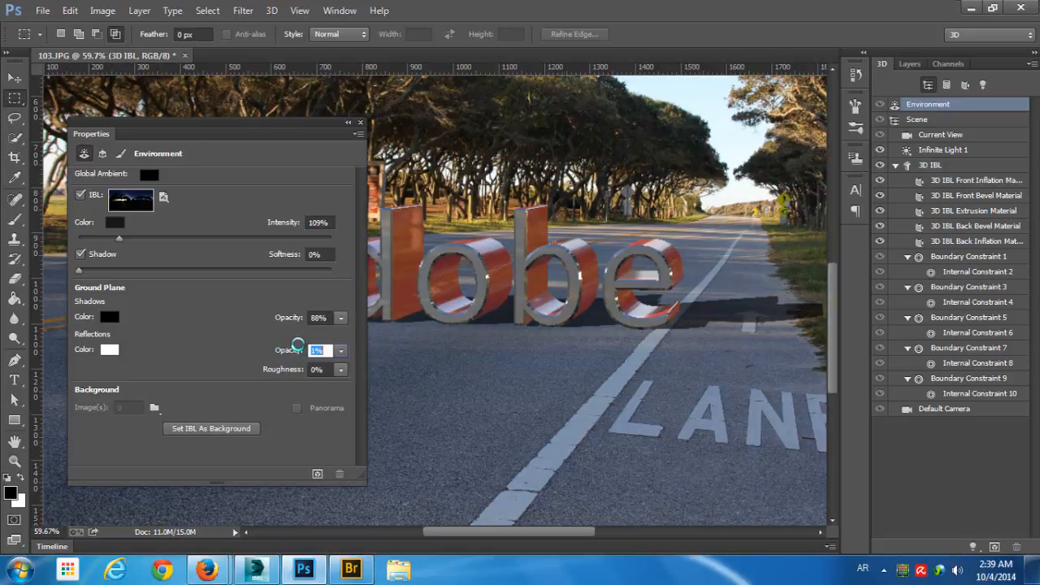
left_click_drag(297, 345, 301, 346)
type("0")
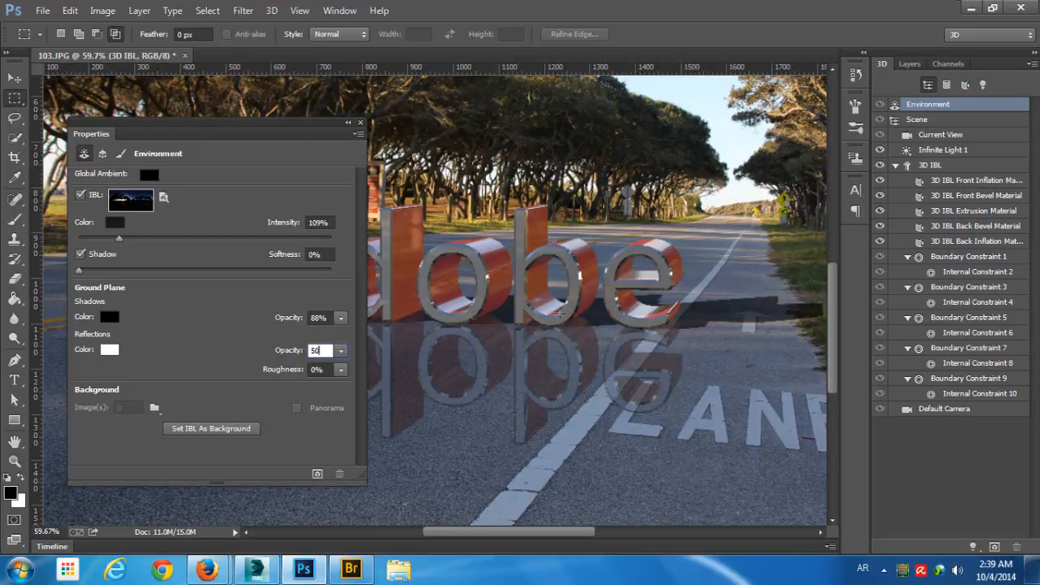
- Try 80% for the ground plane's reflection roughness and settle on 50%
left_click(317, 370)
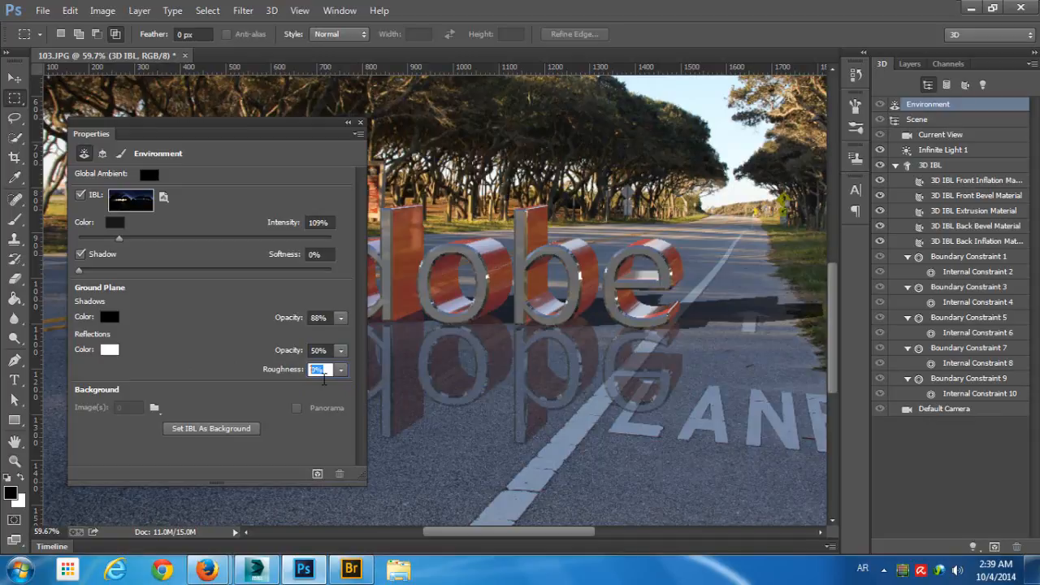
type("8")
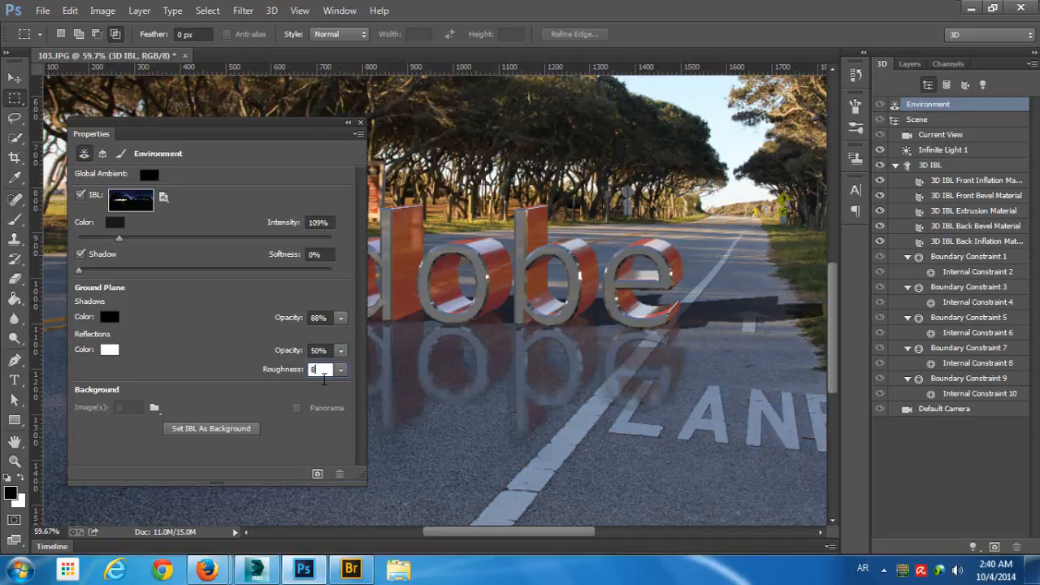
type("0")
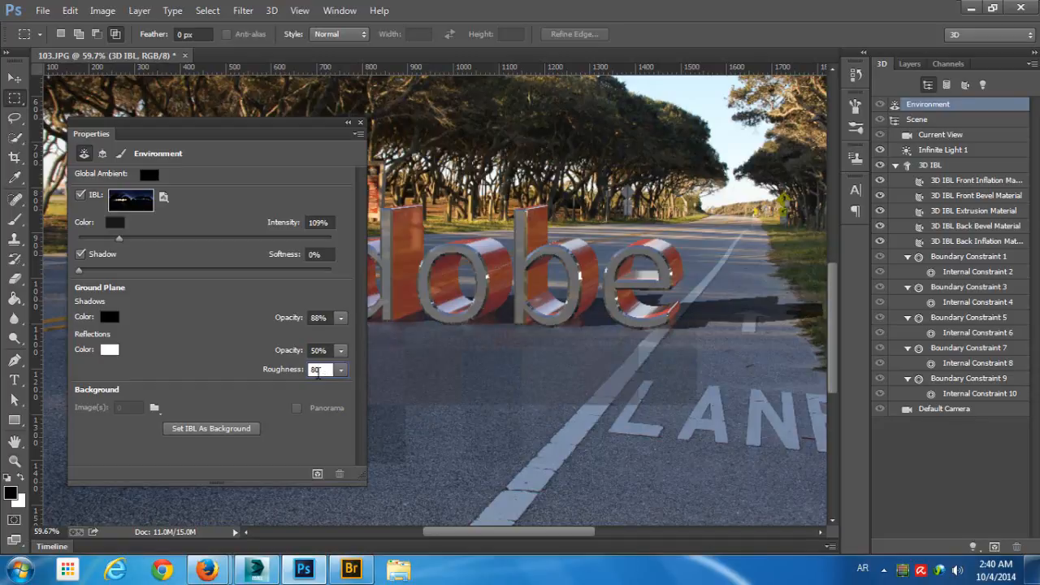
left_click_drag(327, 371, 252, 380)
type("5")
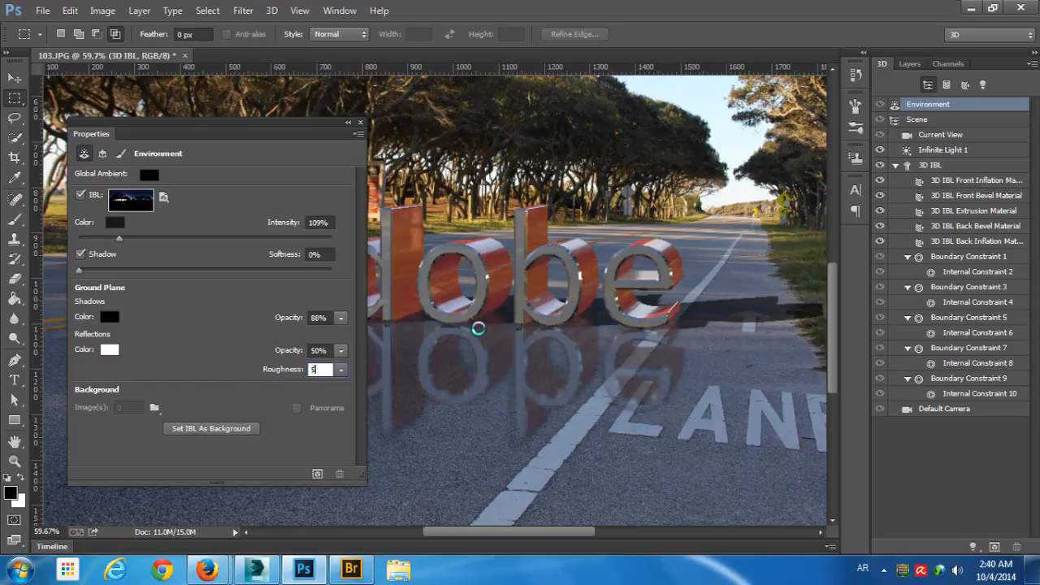
type("0")
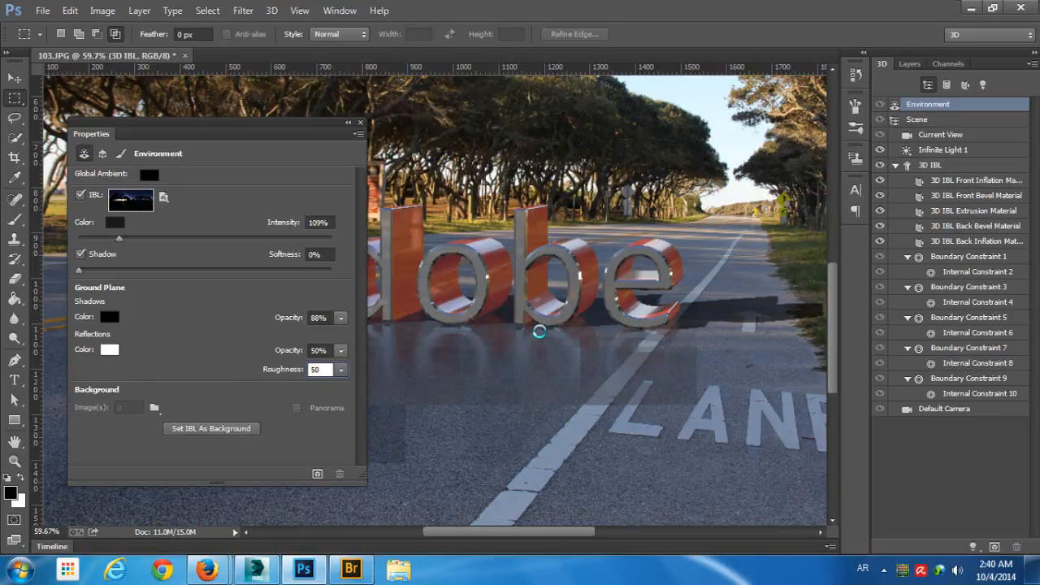
- Close the Properties panel, test-render a rectangular selection enclosing the Adobe text and its full road reflection, and clear the selection
left_click(360, 123)
left_click_drag(223, 203, 710, 430)
key("ctrl+shift+alt+r")
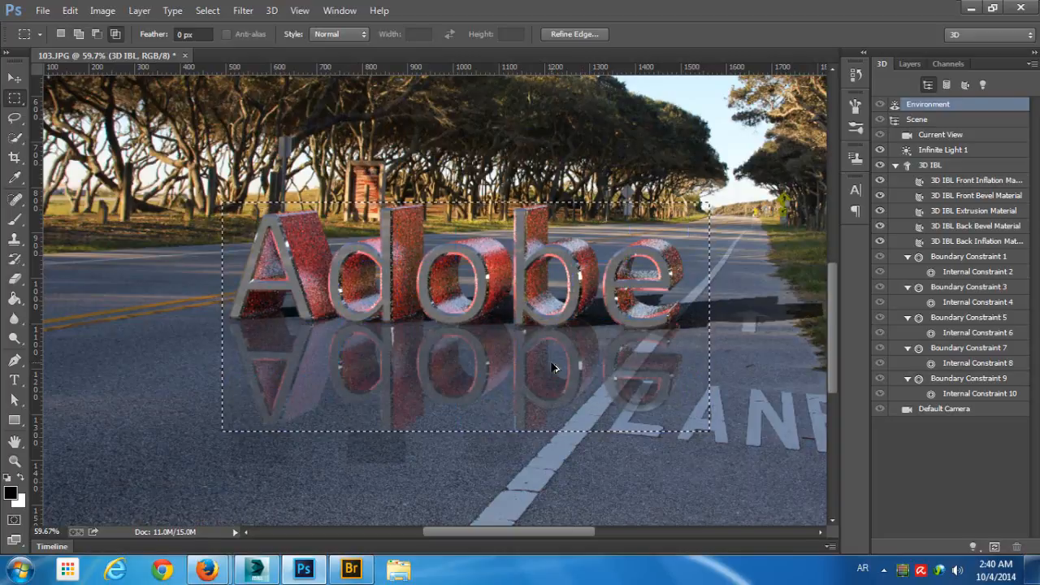
left_click(222, 206)
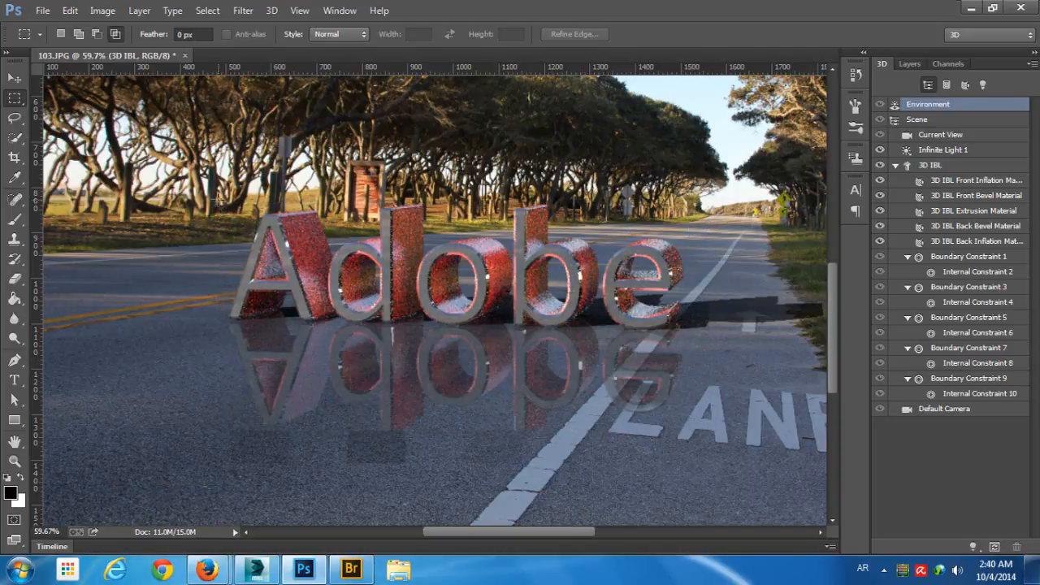
left_click_drag(218, 200, 703, 457)
key("ctrl+shift+alt+r")
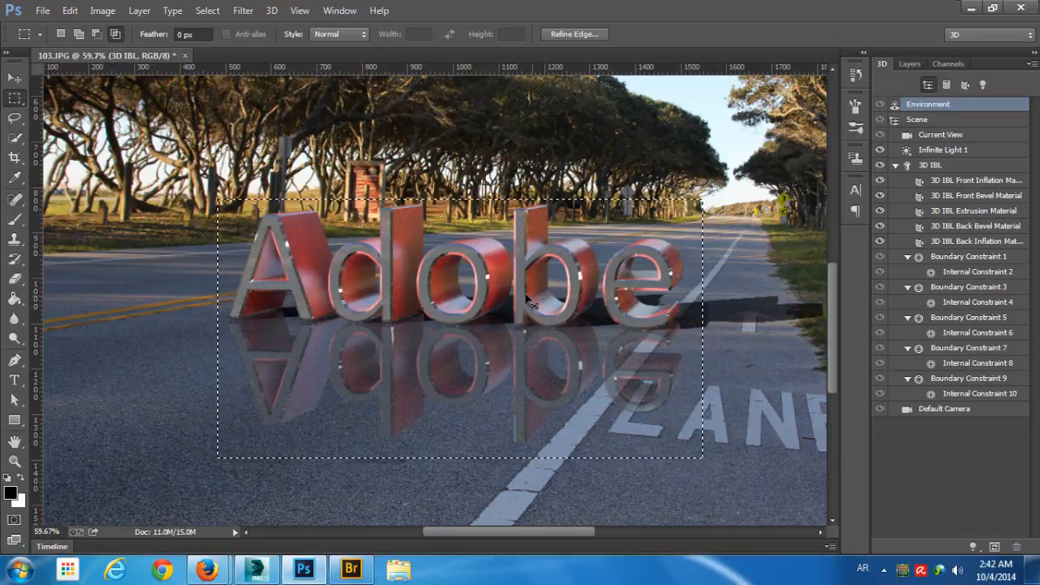
key("ctrl+d")
left_click_drag(566, 328, 528, 323)
- Try a slight midtone change with a Curves adjustment clipped to the 3D IBL layer, and delete the adjustment layer
left_click(909, 64)
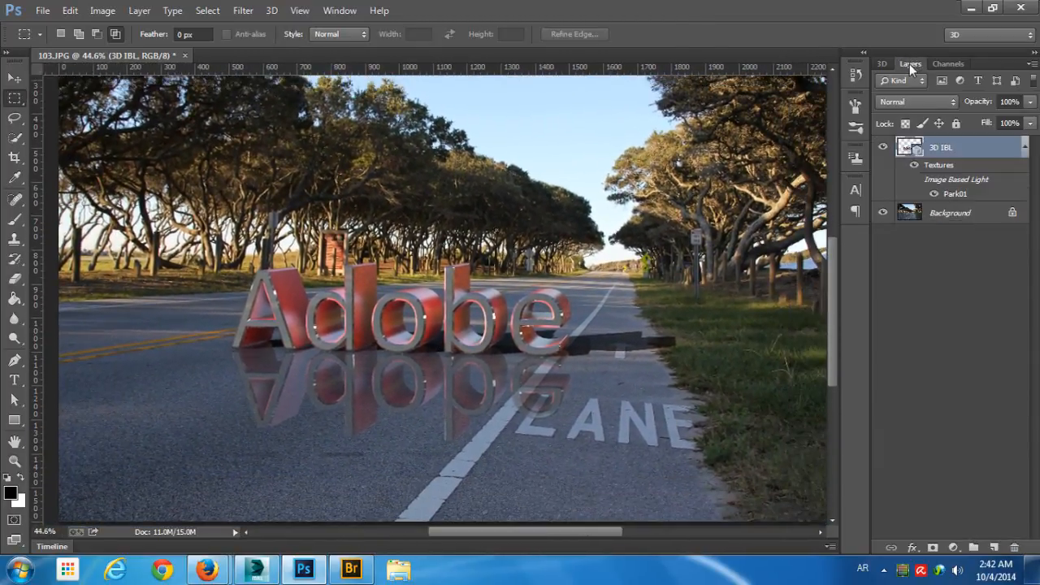
left_click(963, 213)
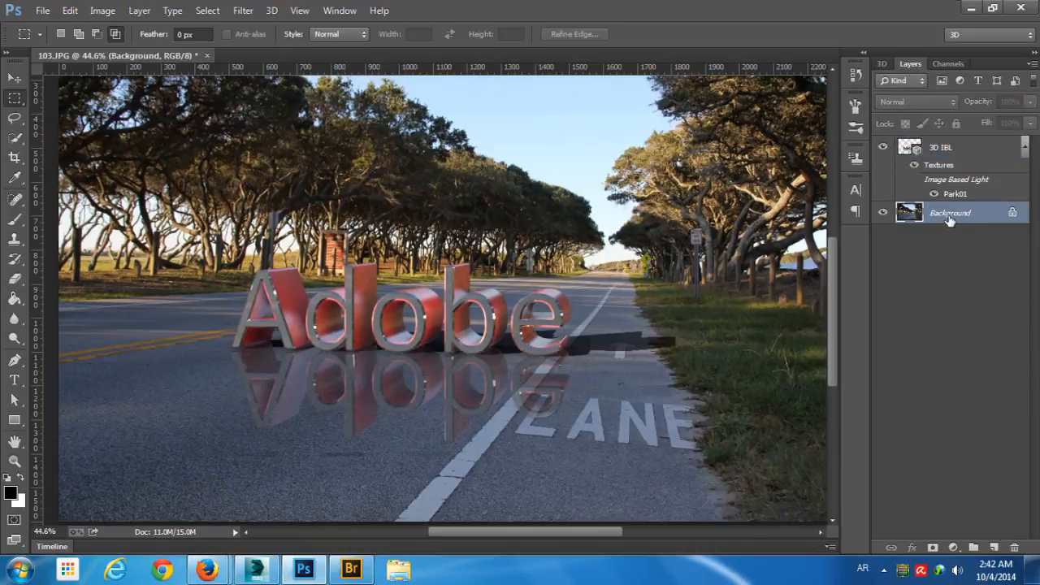
left_click(949, 149)
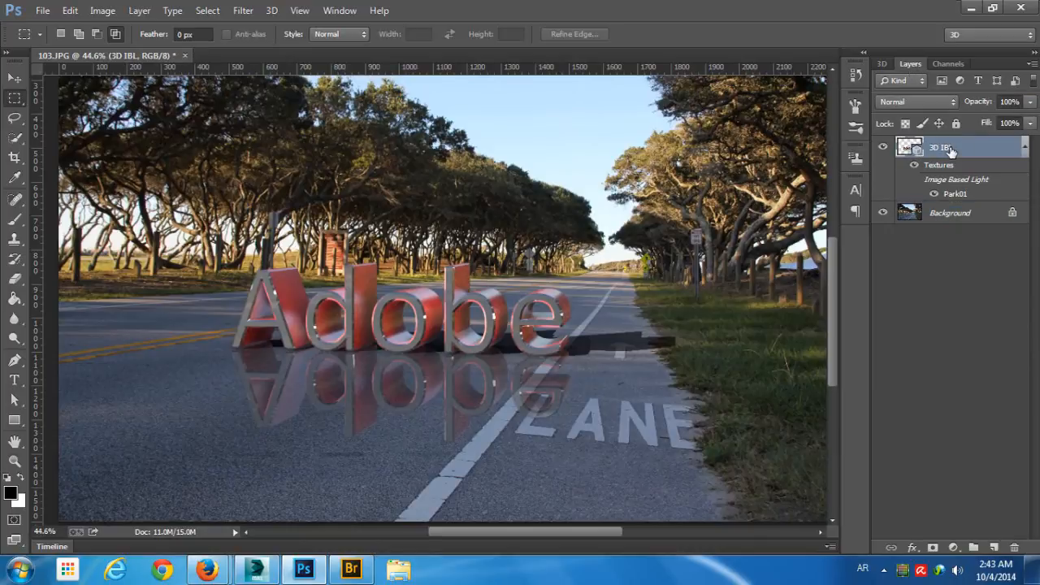
left_click(953, 547)
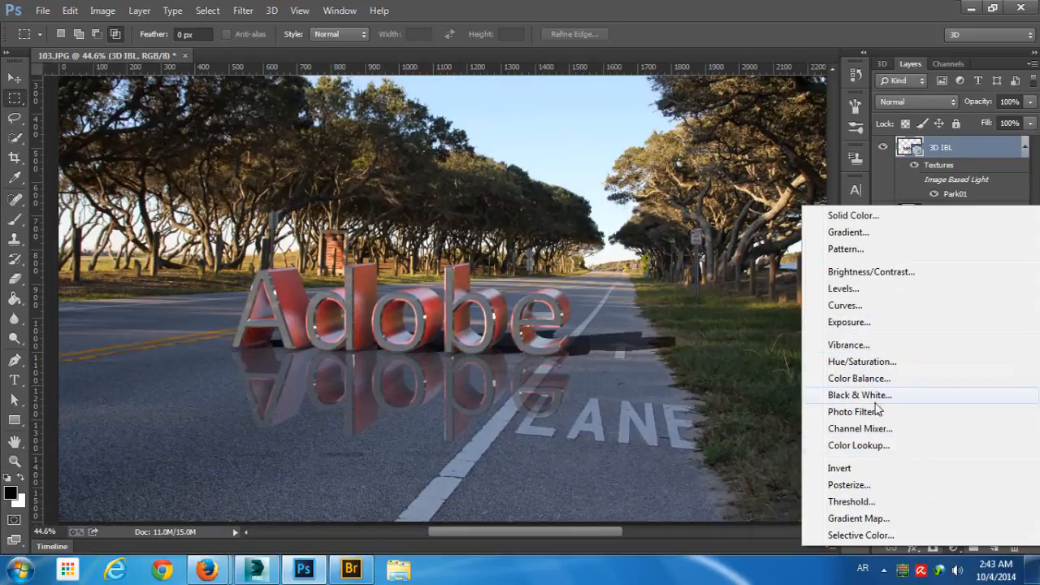
left_click(866, 305)
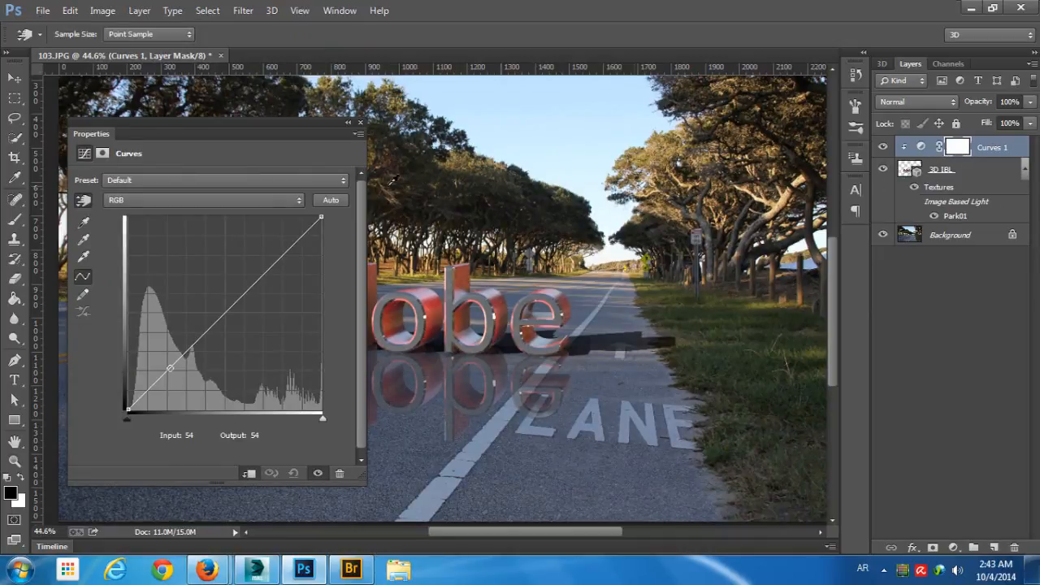
mouse_move(237, 309)
left_mouse_down()
mouse_move(235, 318)
mouse_move(209, 252)
mouse_move(238, 348)
mouse_move(224, 295)
mouse_move(239, 316)
mouse_move(235, 309)
mouse_move(232, 328)
mouse_move(233, 311)
left_mouse_up()
left_click(359, 123)
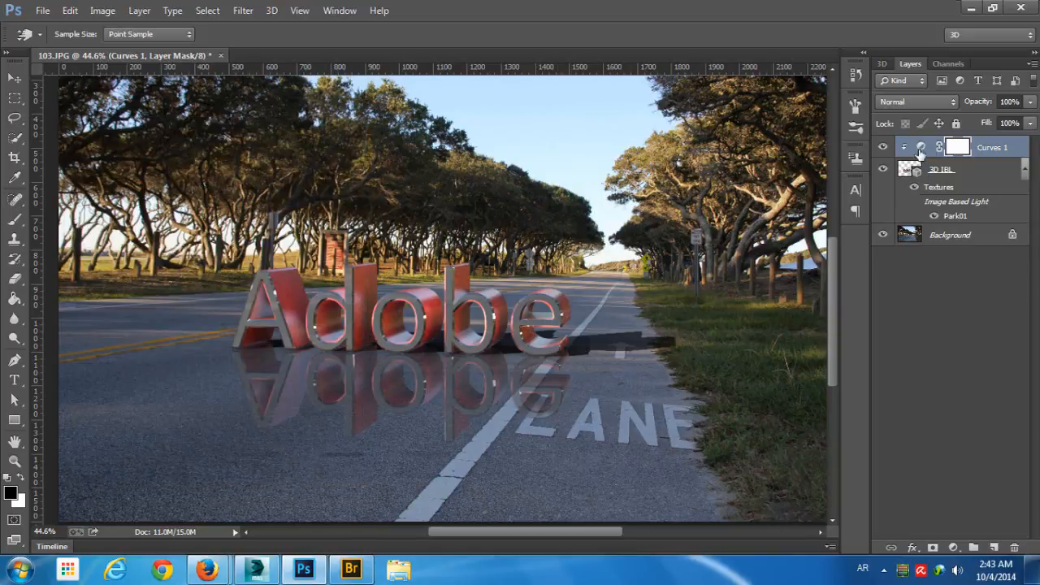
left_click_drag(990, 149, 1014, 546)
- Try hue shifts of +66 and -40 with a Hue/Saturation adjustment clipped to the 3D IBL layer, and delete it
left_click(952, 548)
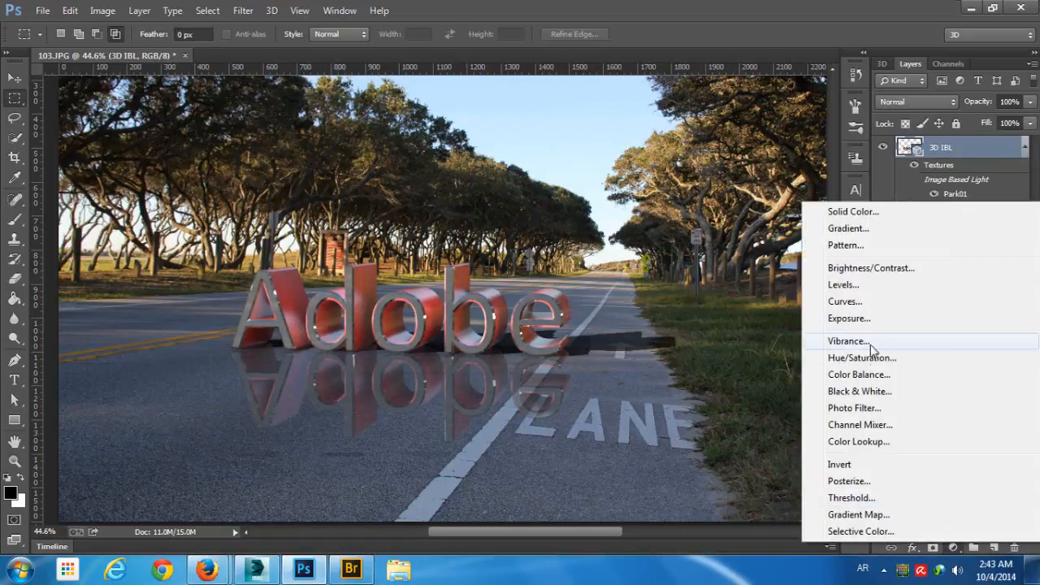
left_click(815, 354)
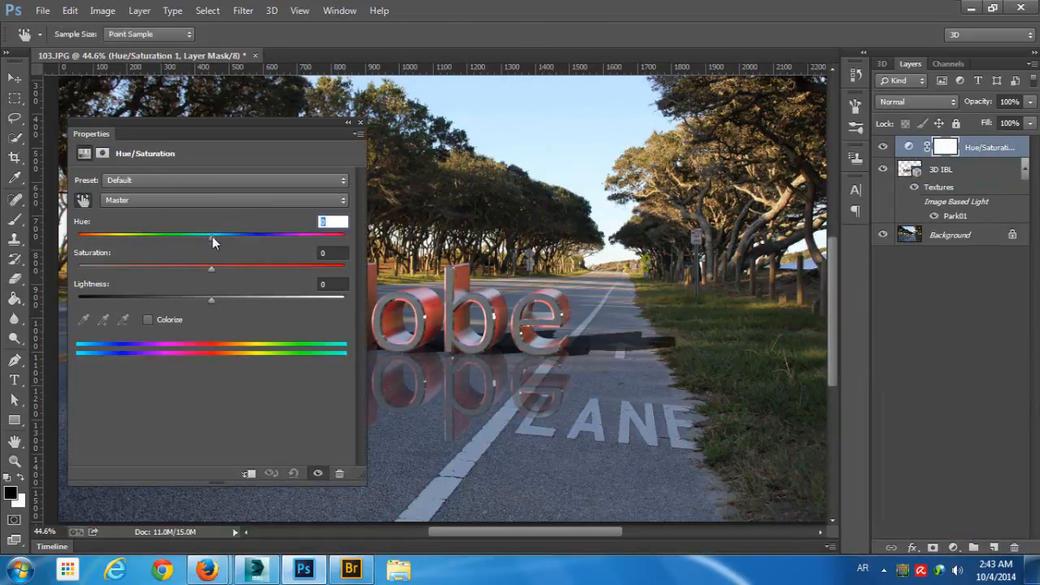
left_click_drag(212, 236, 283, 237)
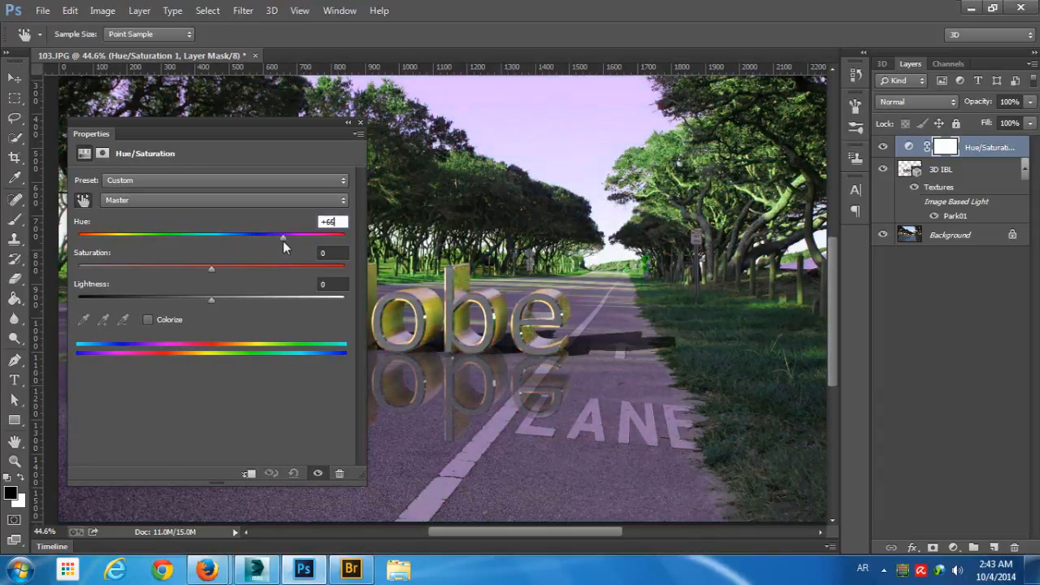
left_click(910, 159, "alt")
left_click_drag(281, 240, 159, 255)
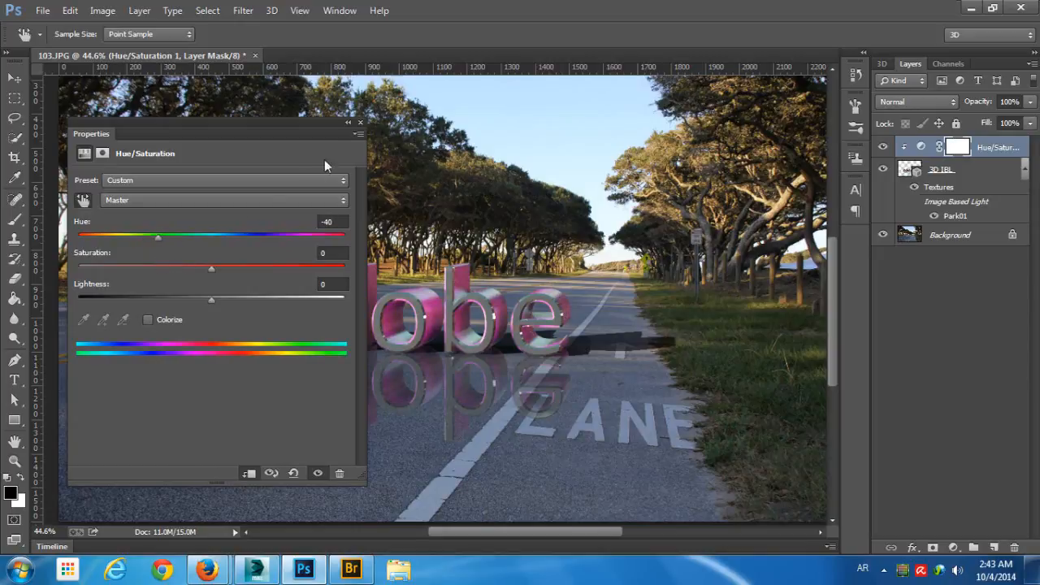
left_click(361, 123)
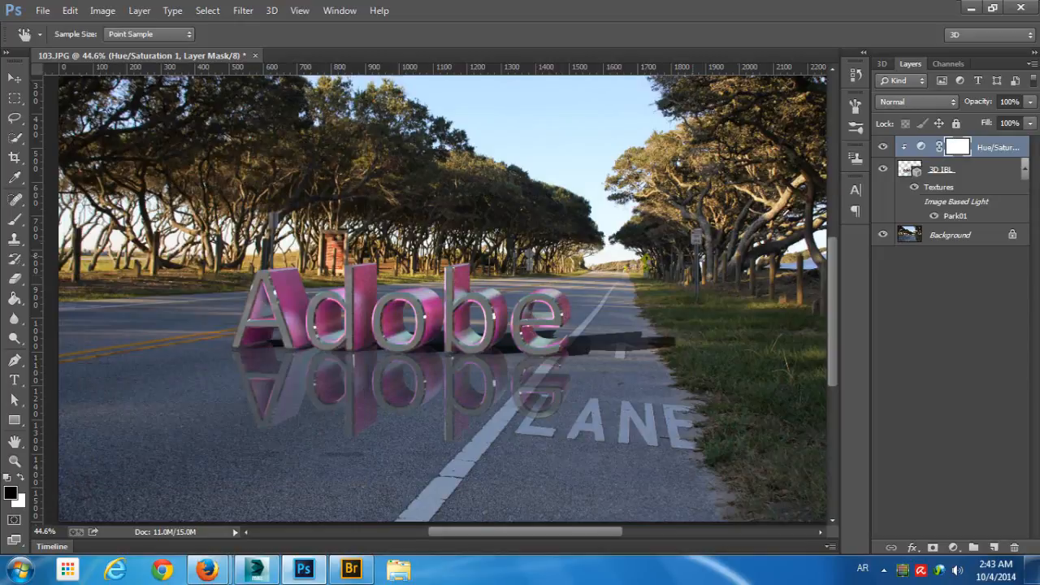
left_click_drag(997, 150, 1014, 548)
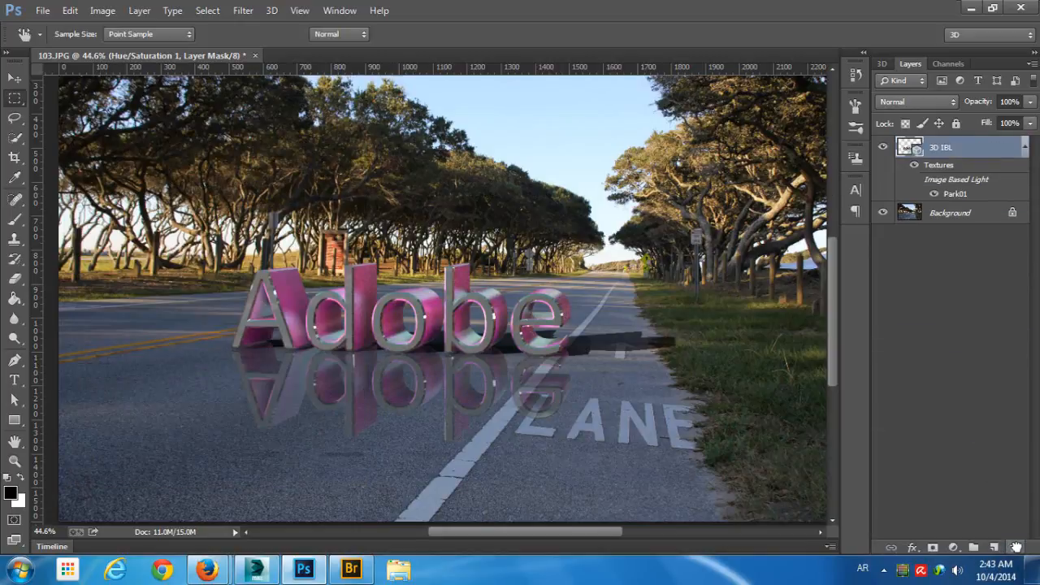
- Create a new 1366 × 768 pixel RGB document with a white background at 72 pixels/inch and add an empty layer
key("m")
key("v")
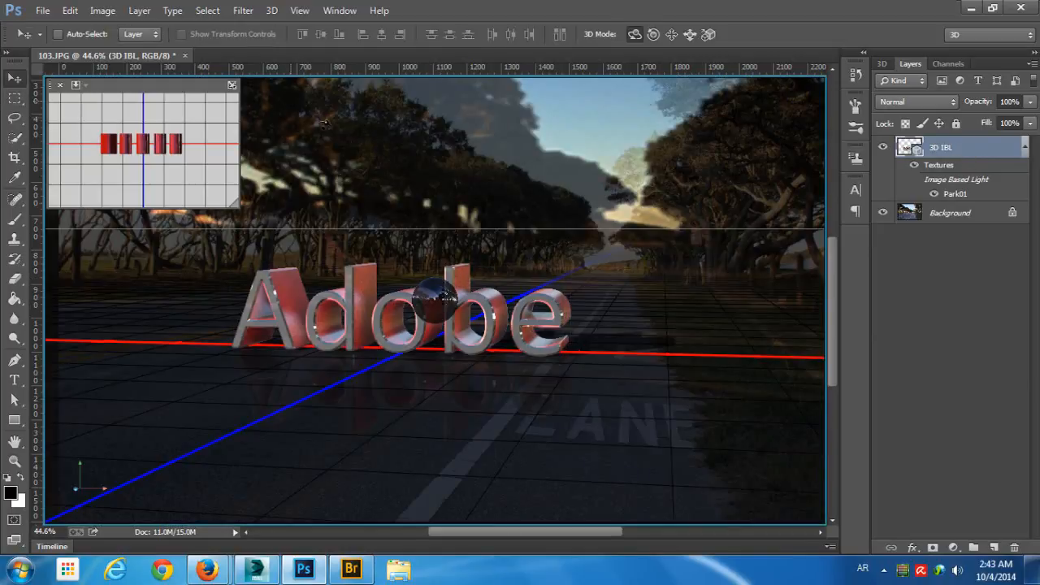
key("ctrl+n")
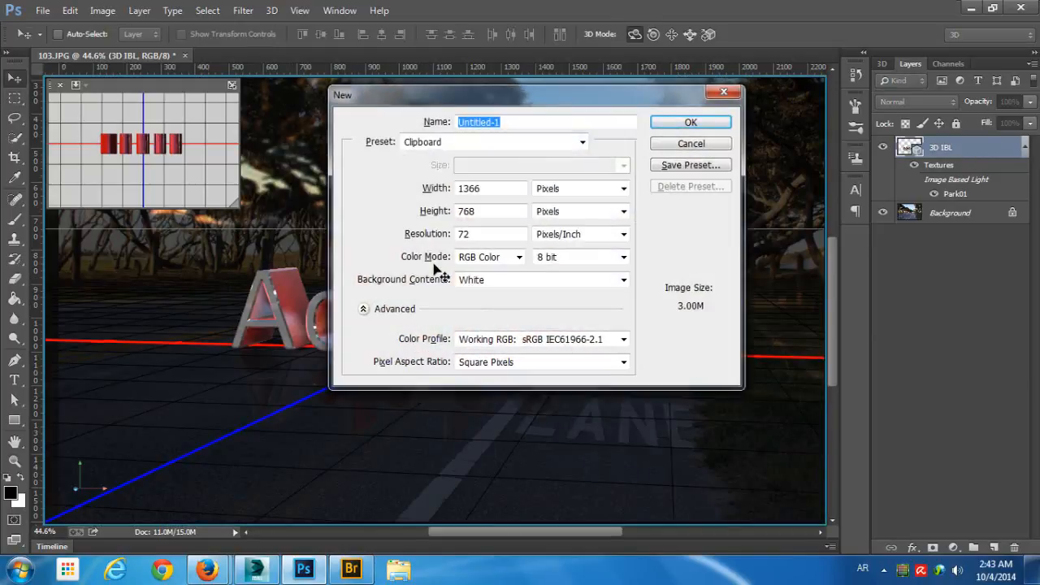
key("Return")
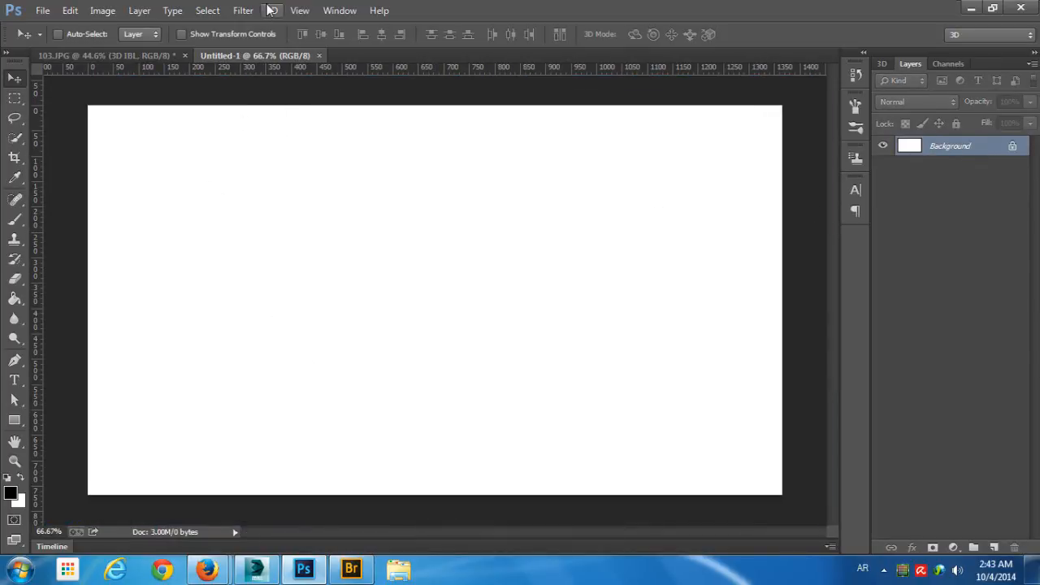
left_click(994, 547)
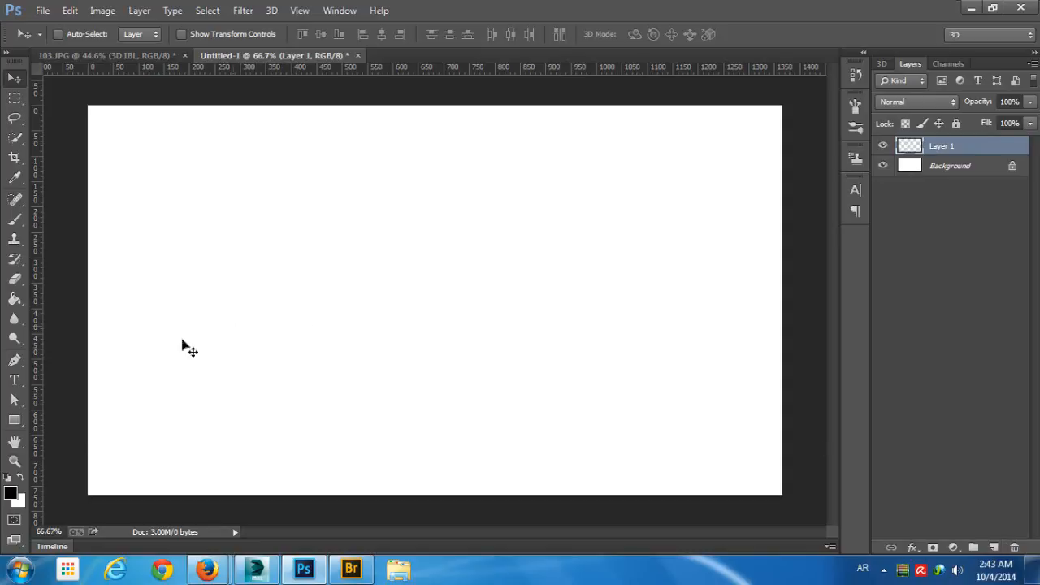
left_click(14, 380)
left_click(379, 262)
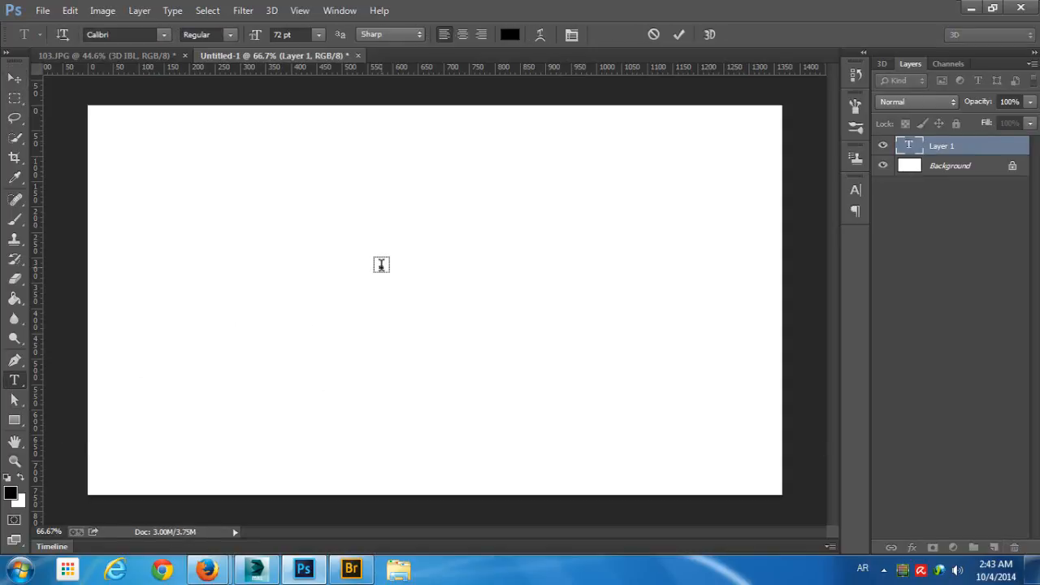
left_click(654, 35)
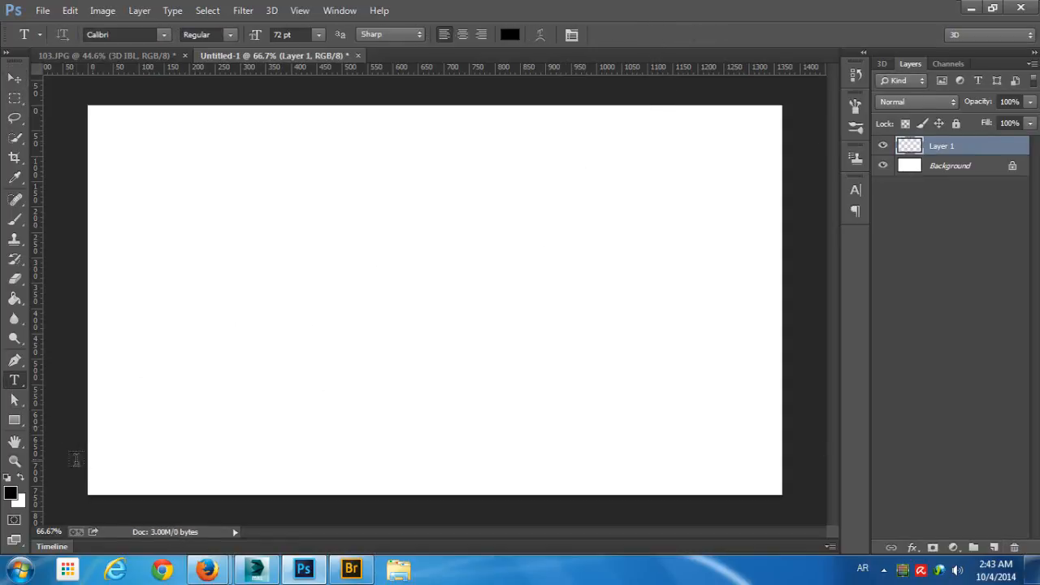
- Fill the new layer with black and convert it into a 3D sphere using Mesh From Preset
key("alt+BackSpace")
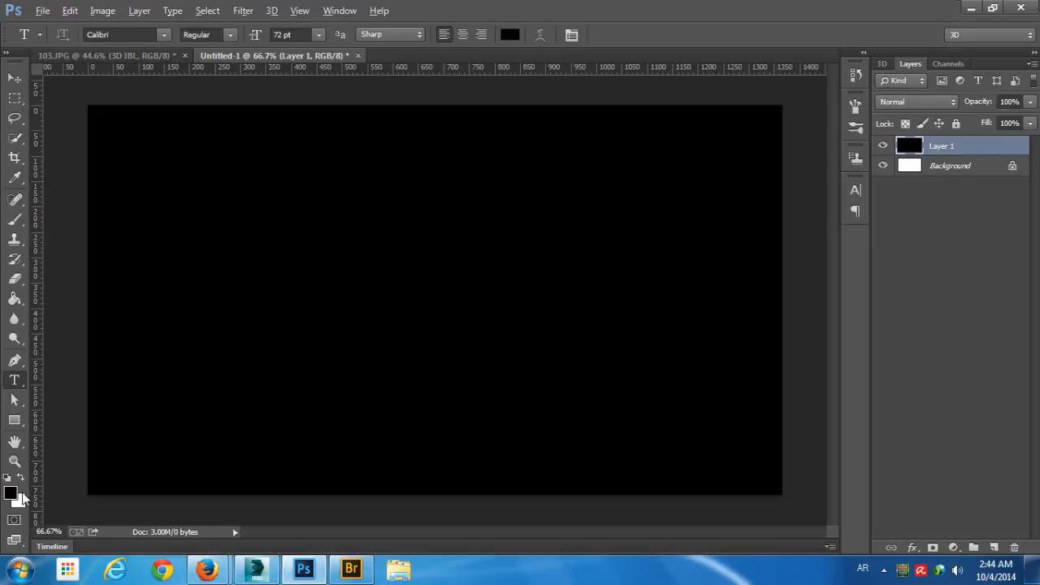
left_click(880, 63)
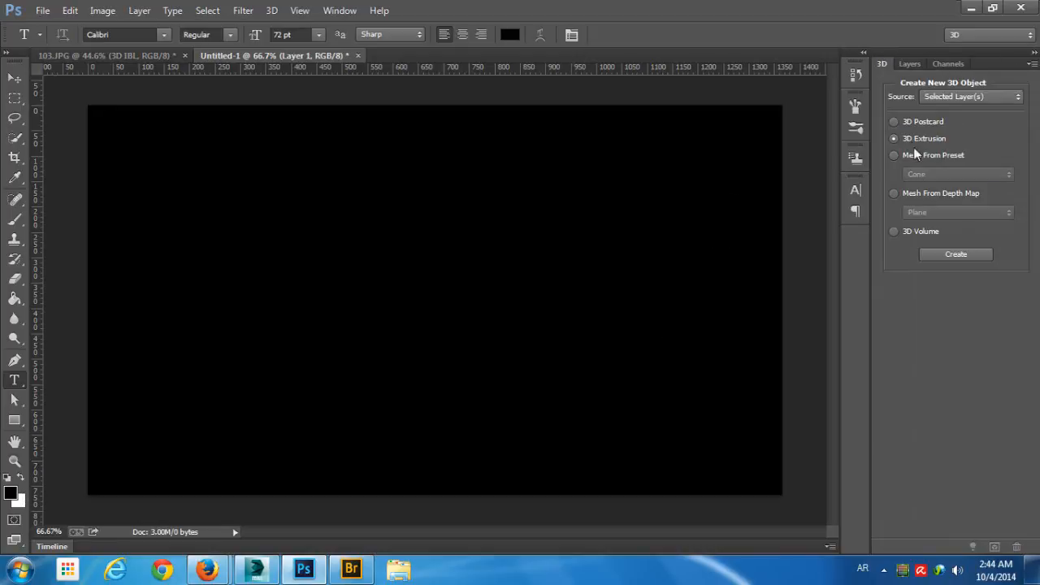
left_click(934, 99)
left_click(956, 110)
left_click(955, 104)
left_click(945, 113)
left_click(926, 156)
left_click(927, 175)
left_click(924, 301)
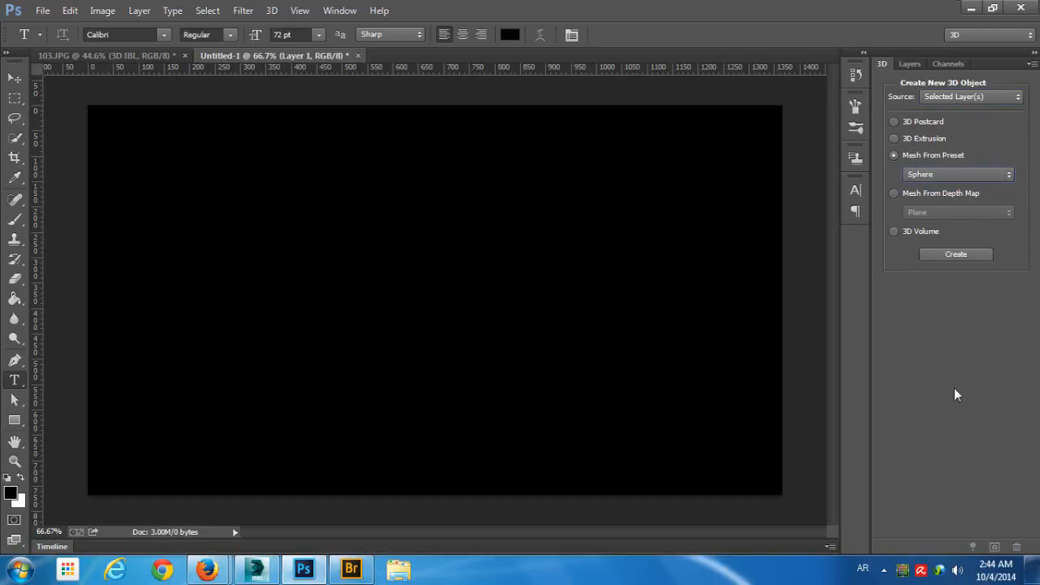
left_click(956, 254)
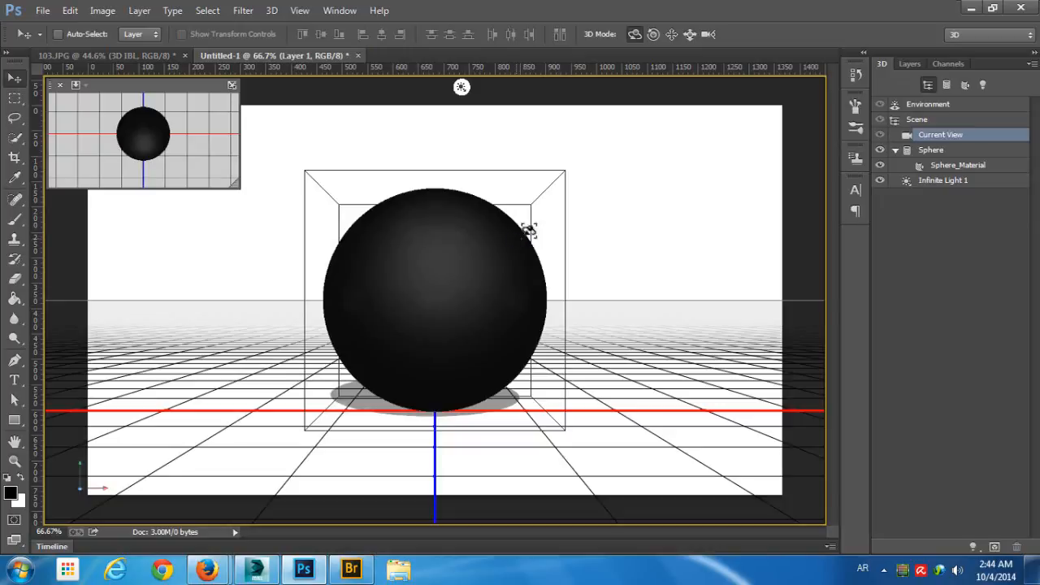
- Replace the environment's IBL texture with Park01.hdr and orbit the camera around the sphere
double_click(990, 113)
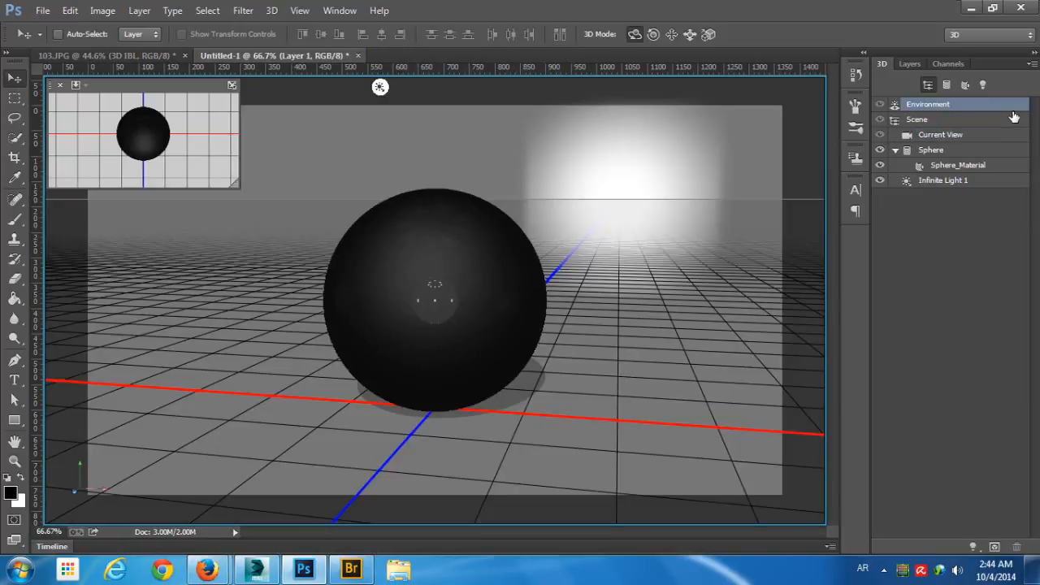
left_click(163, 197)
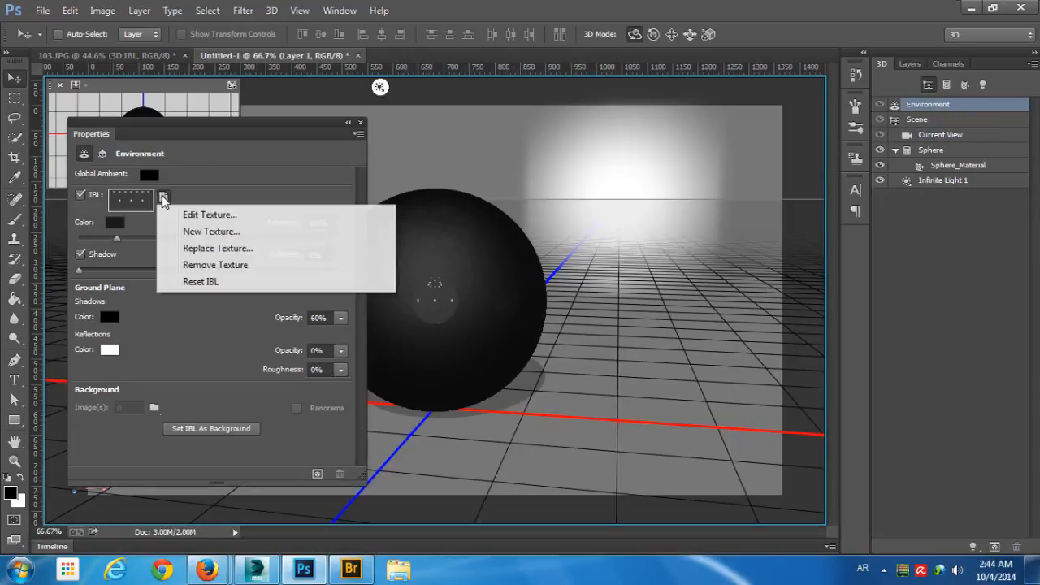
left_click(199, 248)
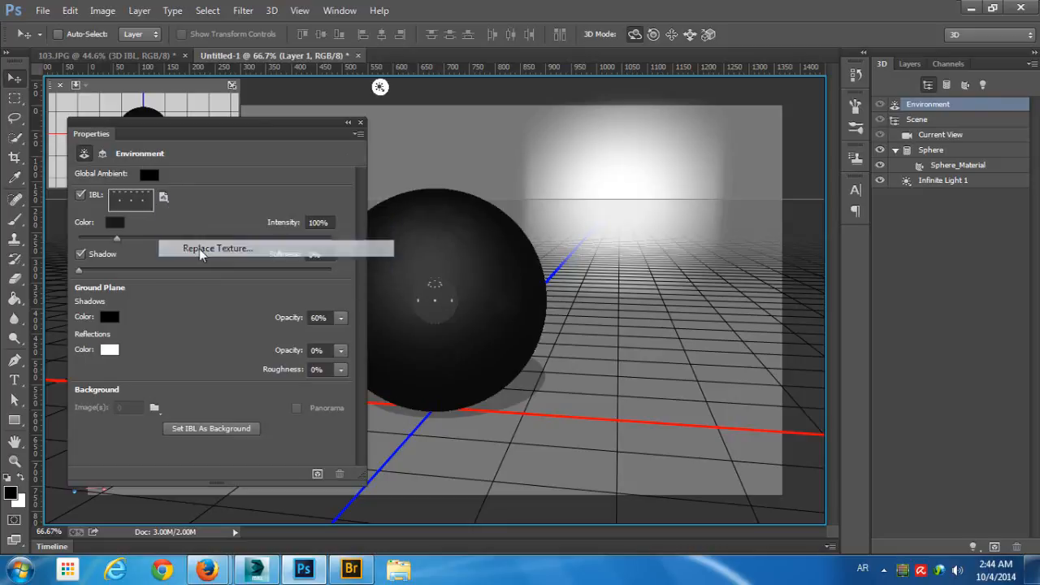
double_click(175, 163)
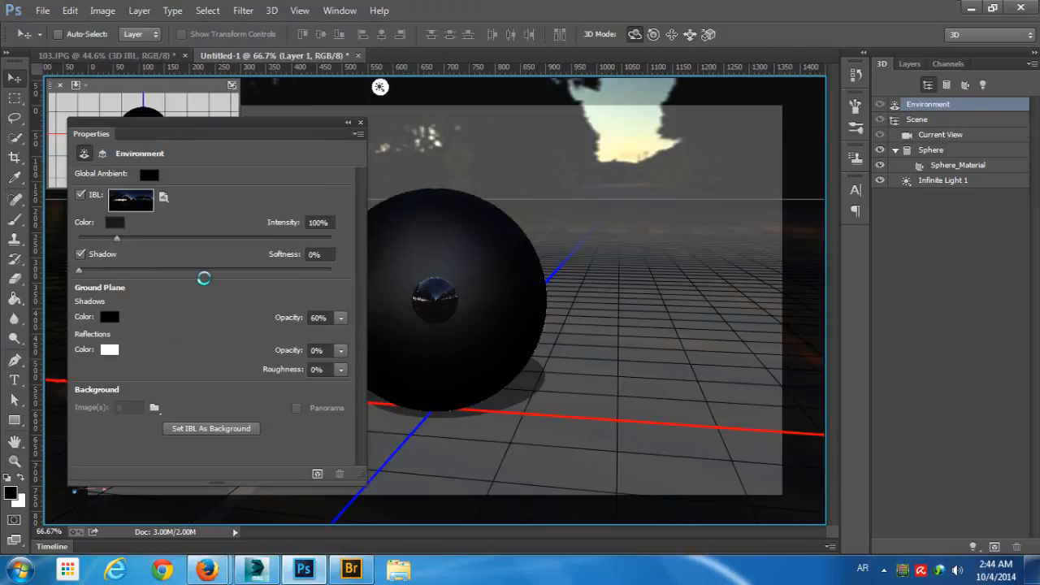
left_click(619, 170)
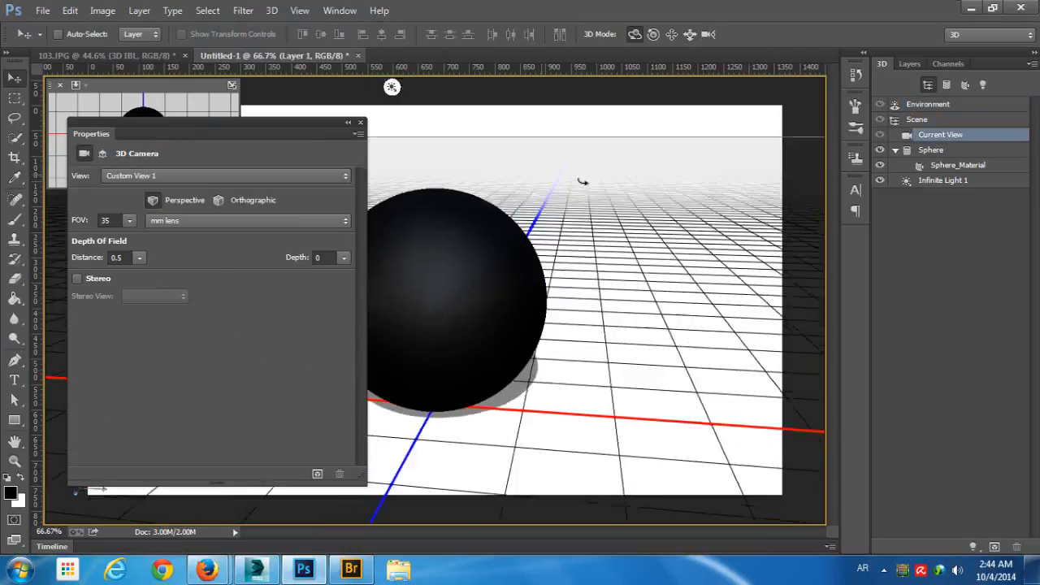
left_click_drag(582, 181, 557, 183)
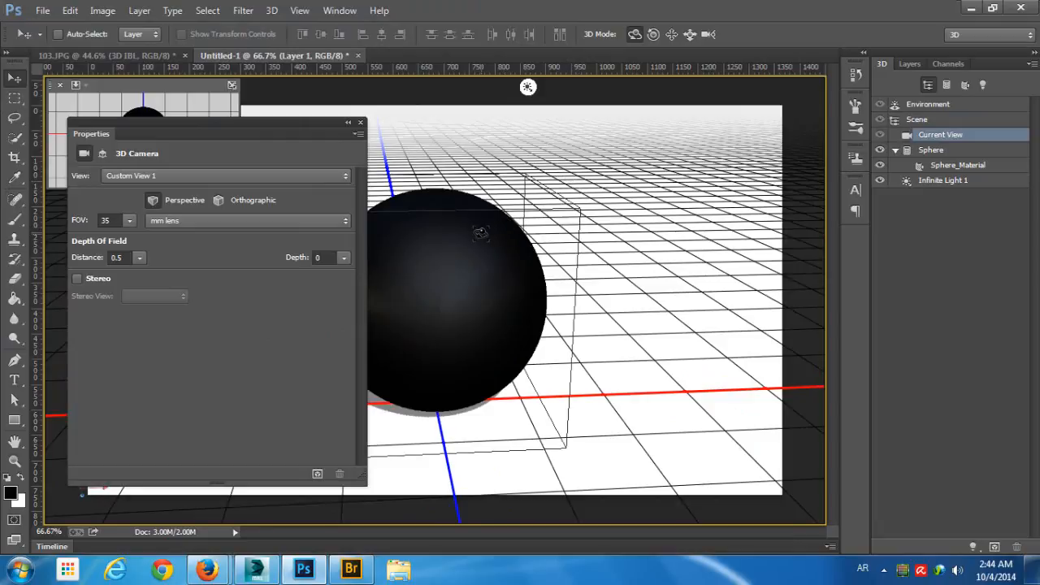
- Remove the diffuse texture from the sphere's material
left_click(480, 233)
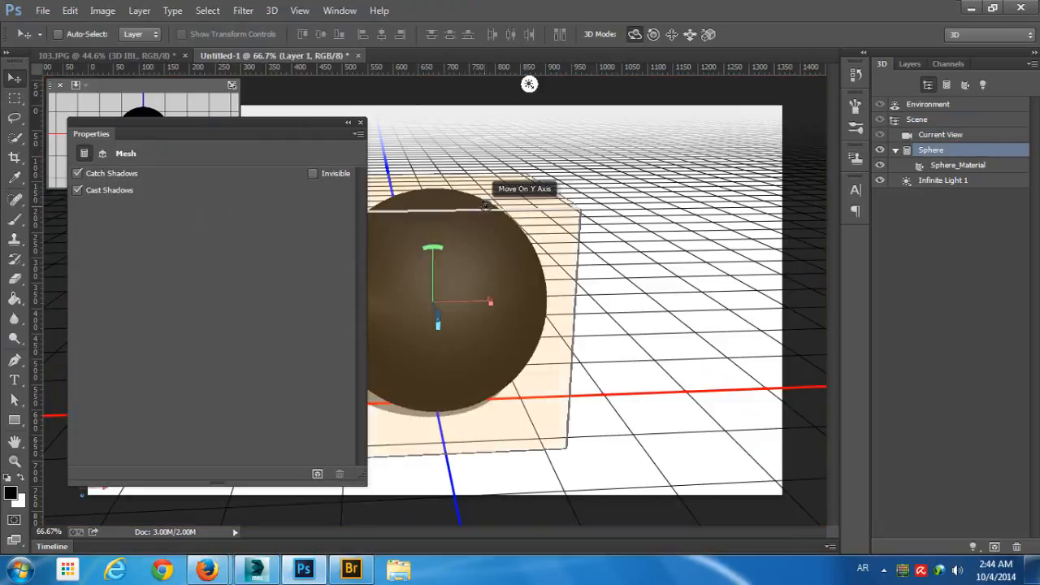
left_click(943, 165)
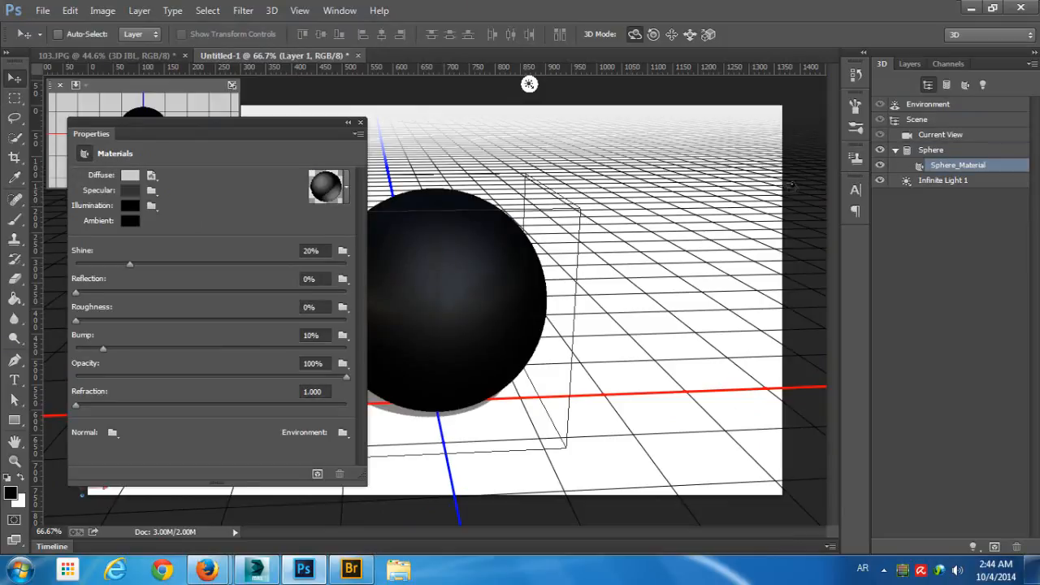
left_click(151, 176)
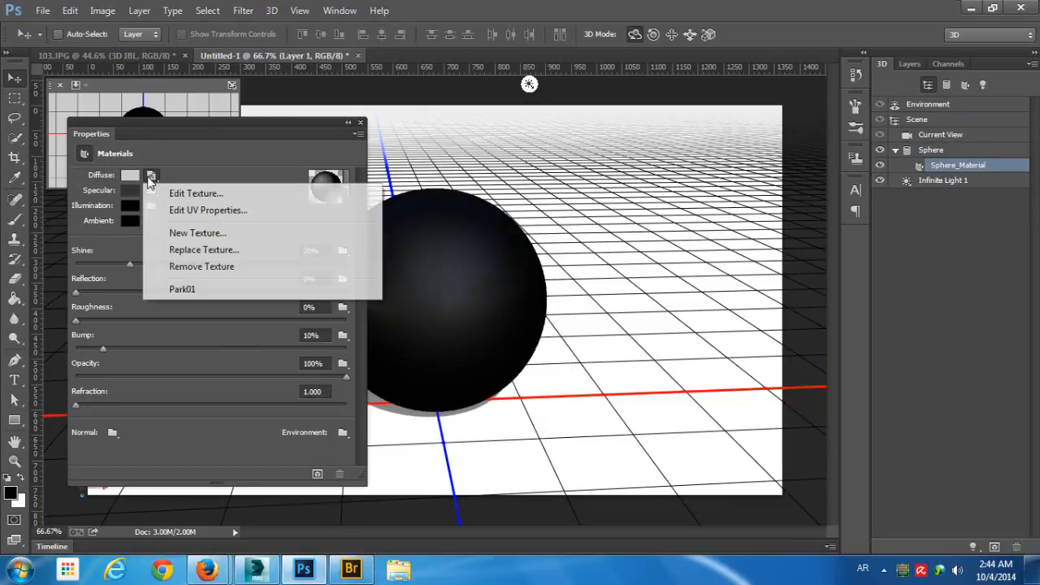
left_click(197, 266)
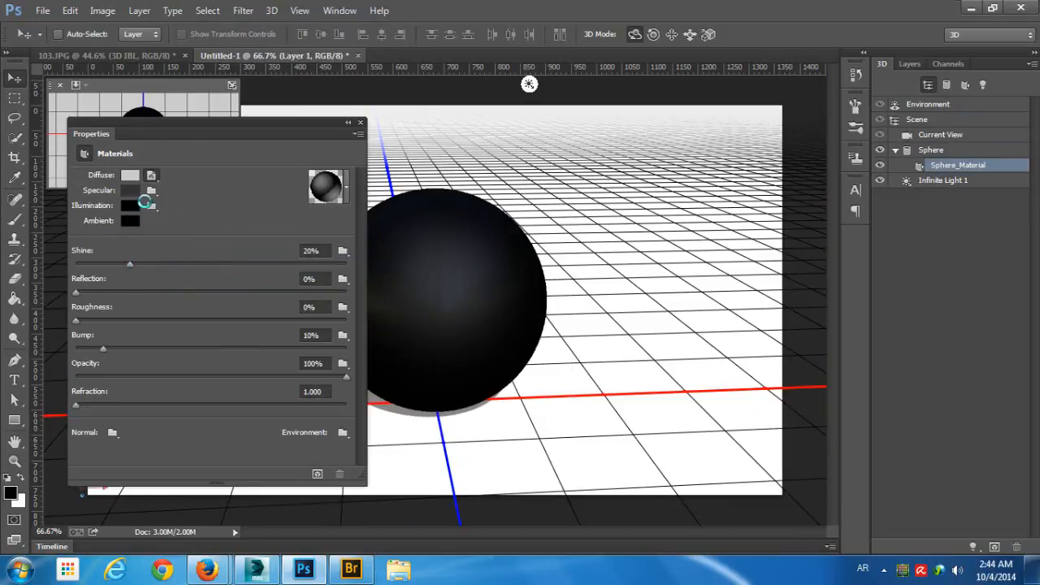
- Set the sphere material's diffuse color to near-black (RGB 5, 5, 5) and its reflection to 100%
left_click(132, 176)
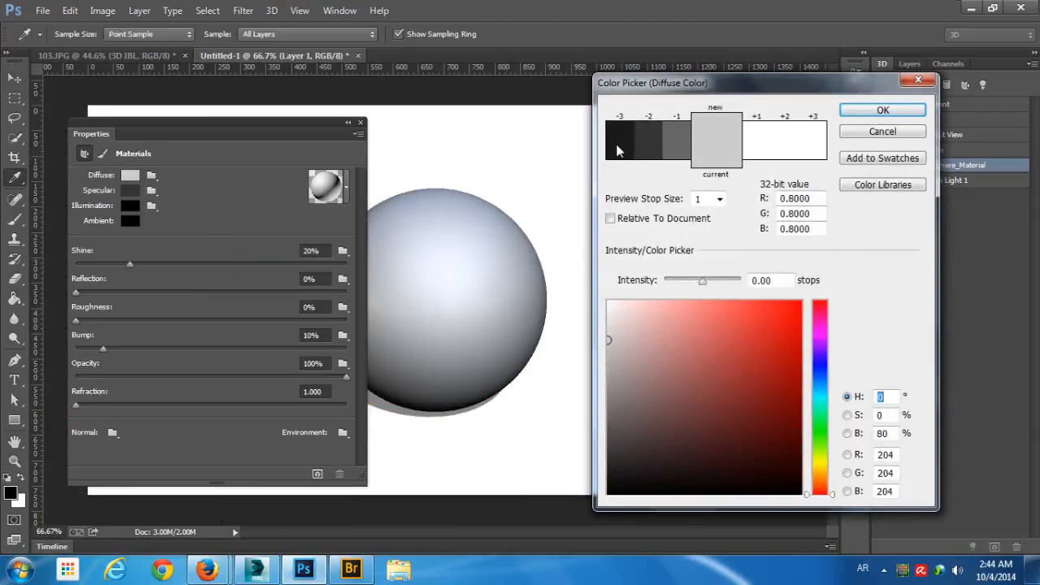
left_click(612, 491)
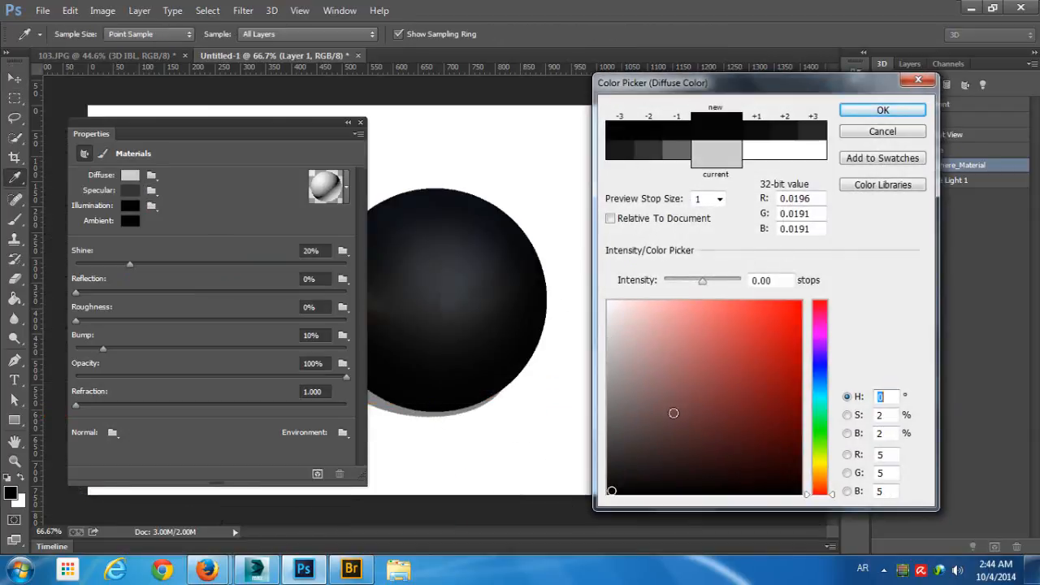
left_click(870, 109)
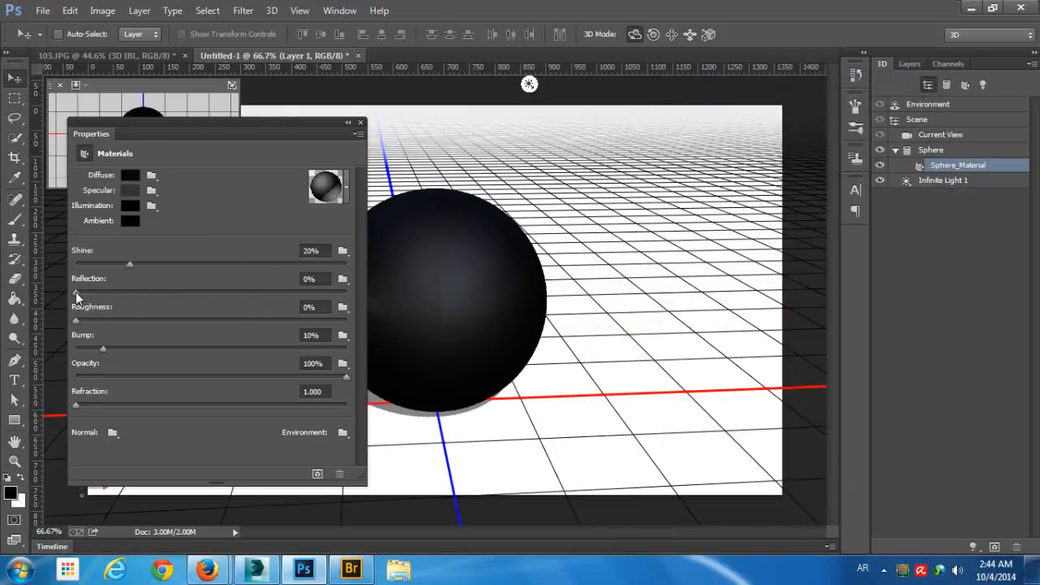
left_click_drag(76, 291, 348, 293)
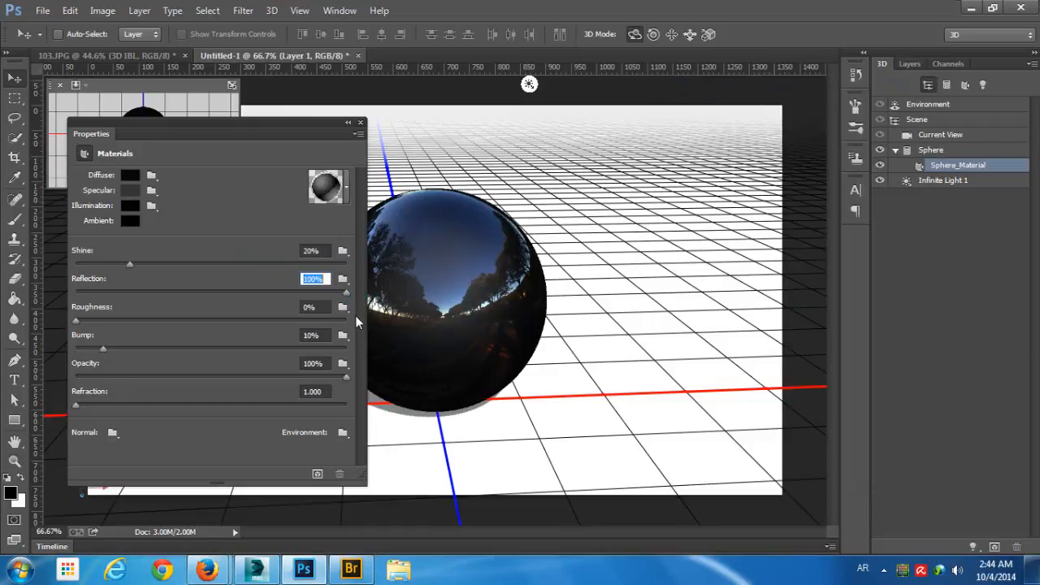
- Turn on Linearize Colors for the scene and orbit to an almost level front view of the reflective sphere
left_click(917, 119)
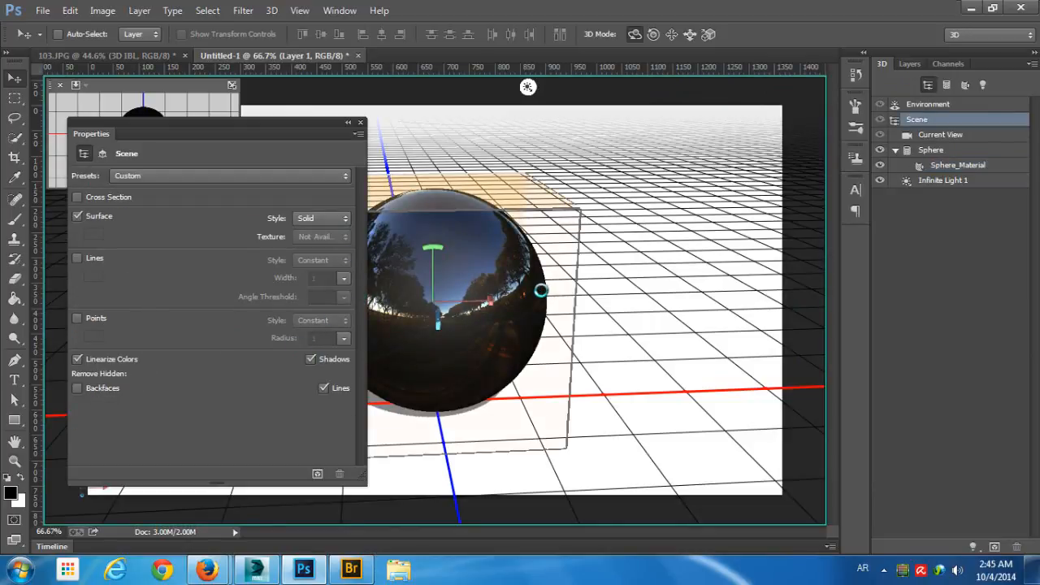
left_click(632, 268)
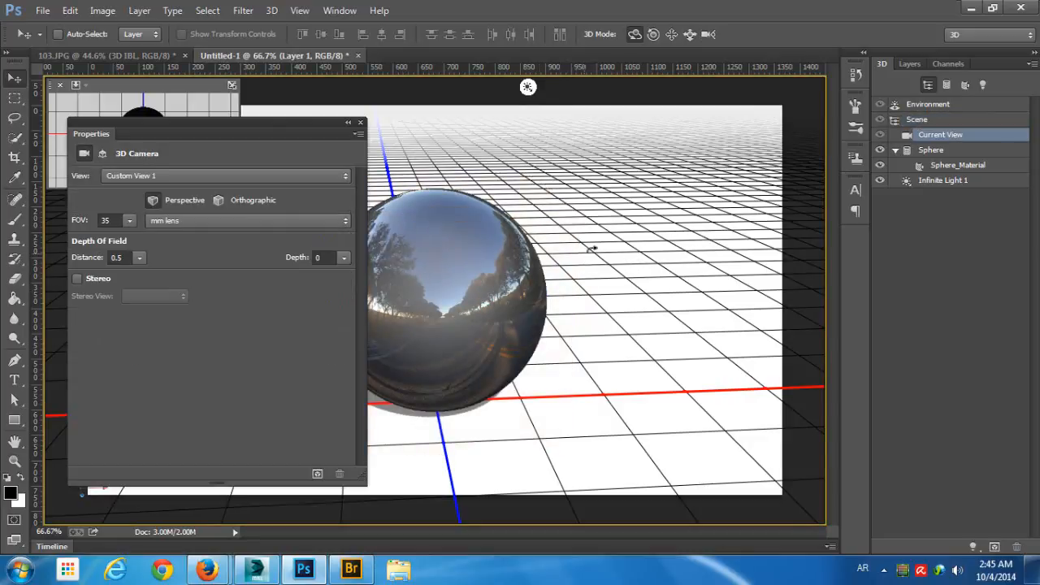
mouse_move(592, 250)
left_mouse_down()
mouse_move(661, 236)
mouse_move(733, 241)
mouse_move(616, 281)
mouse_move(552, 248)
mouse_move(456, 251)
mouse_move(552, 228)
mouse_move(569, 262)
mouse_move(573, 244)
left_mouse_up()
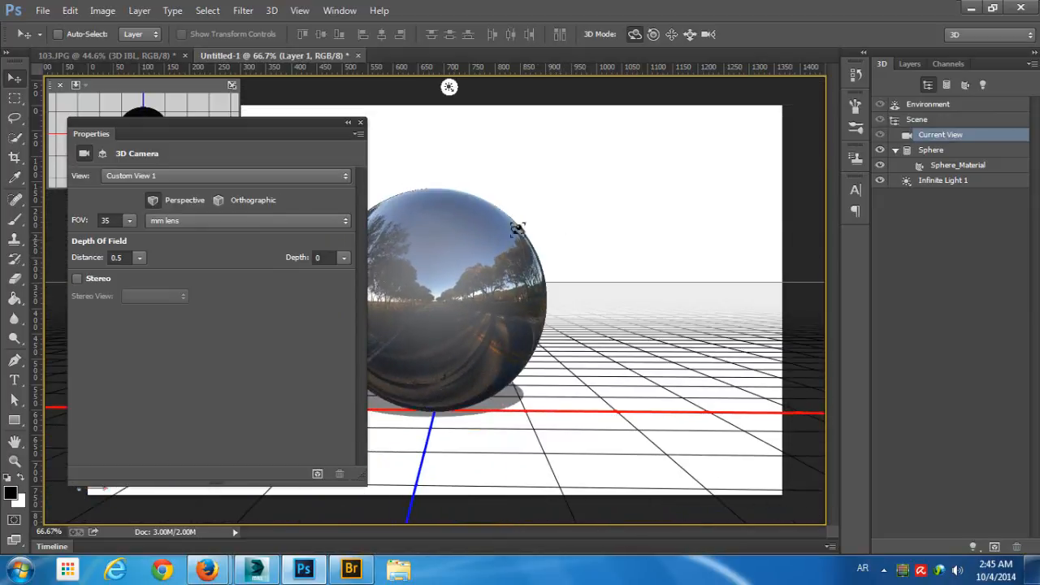
left_click(360, 122)
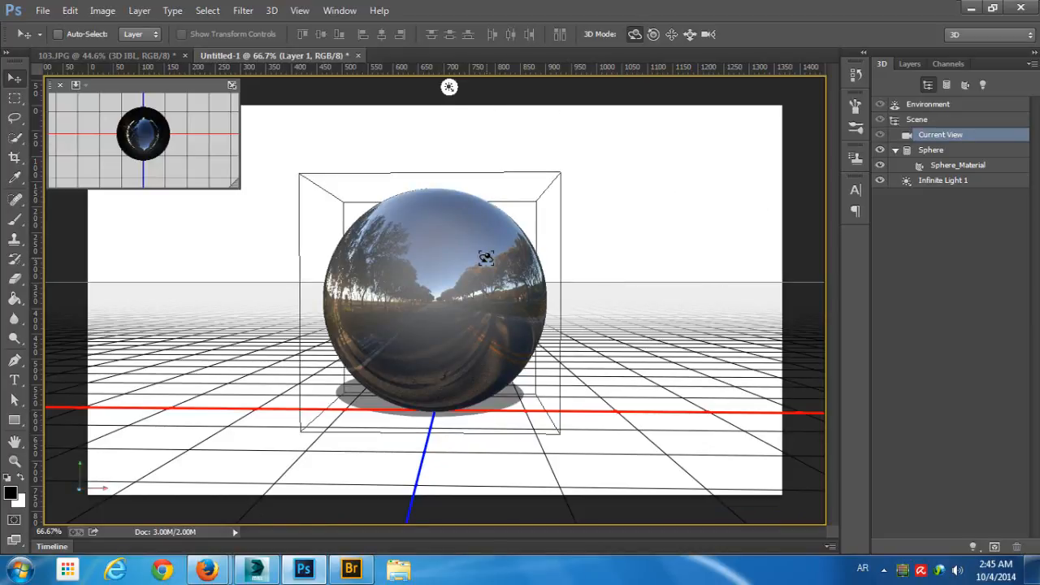
left_click(485, 257)
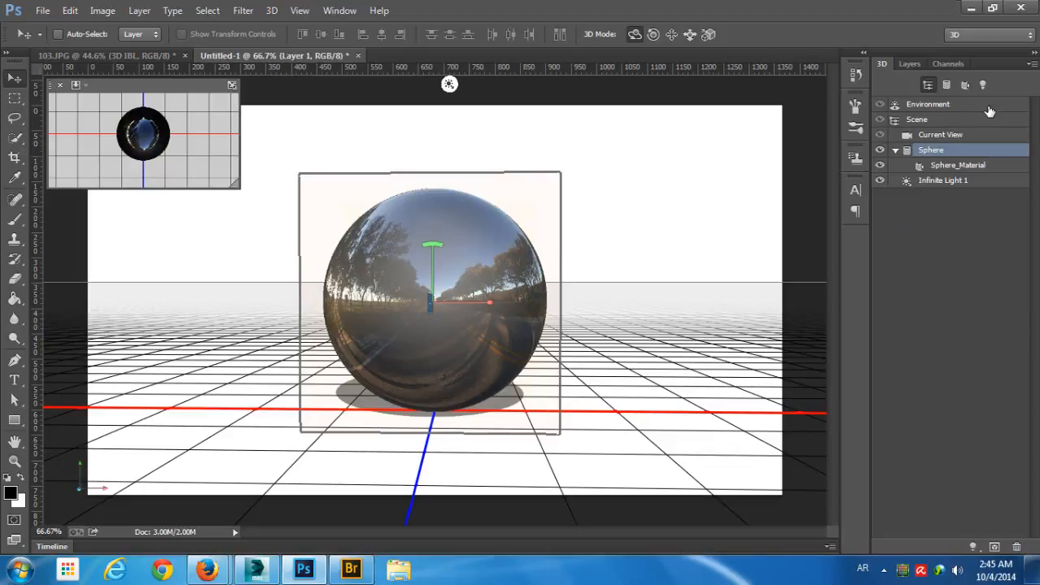
- Try loading Park01.jpg as the environment's background image, and set the IBL as the scene background
left_click(988, 107)
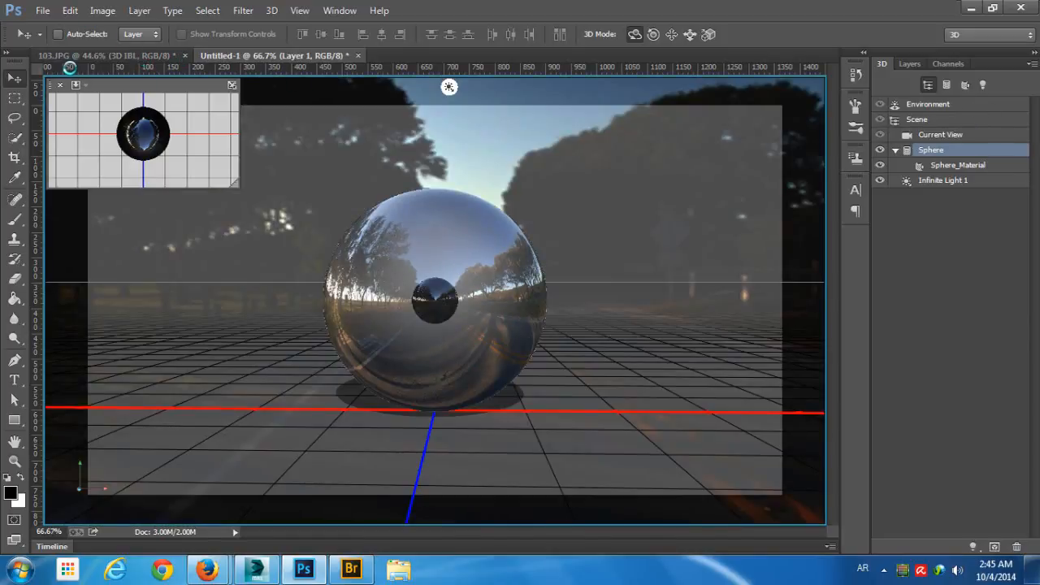
double_click(1012, 111)
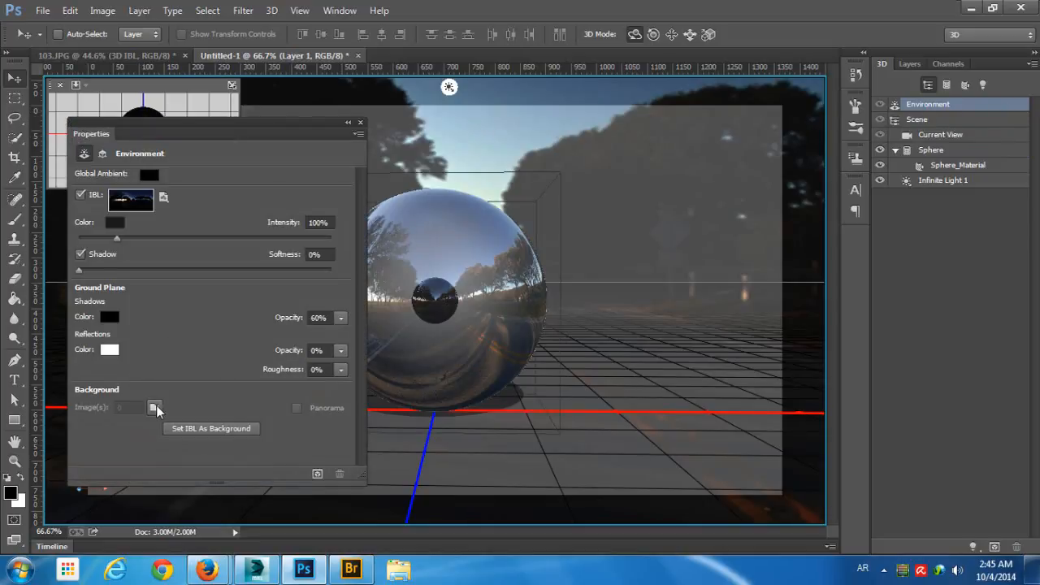
left_click(155, 408)
left_click(227, 441)
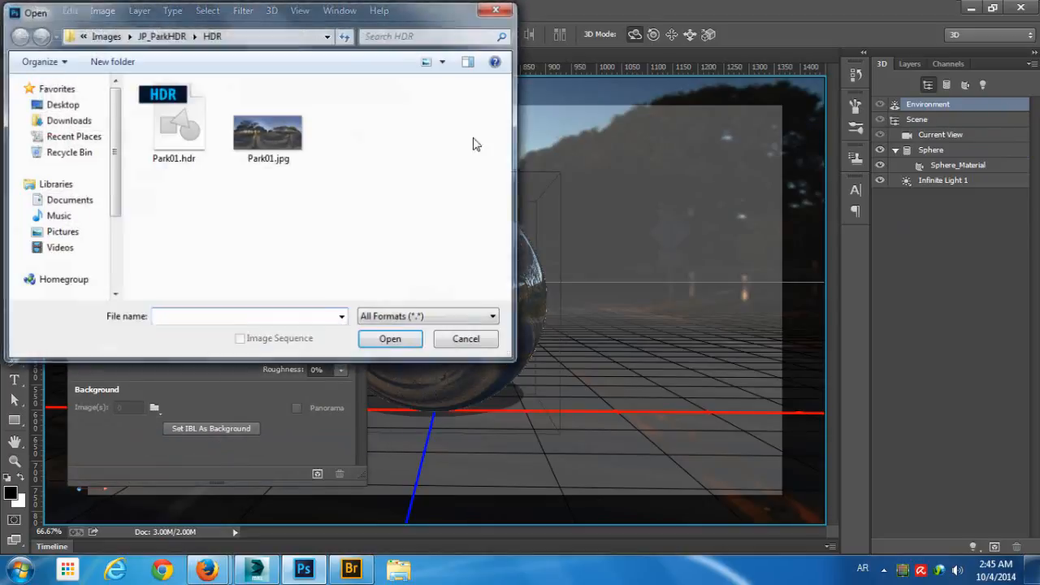
double_click(305, 167)
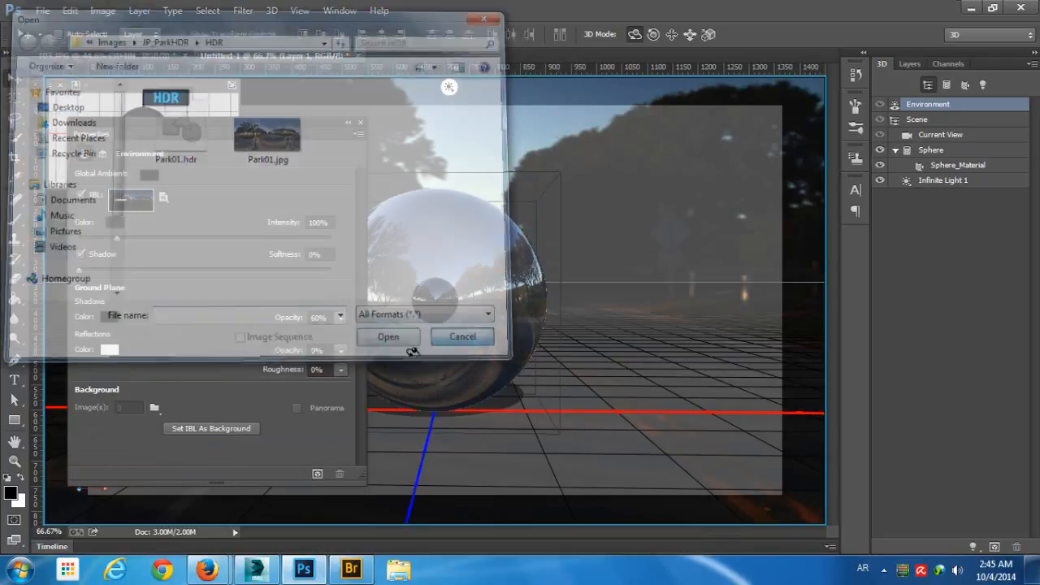
left_click(227, 430)
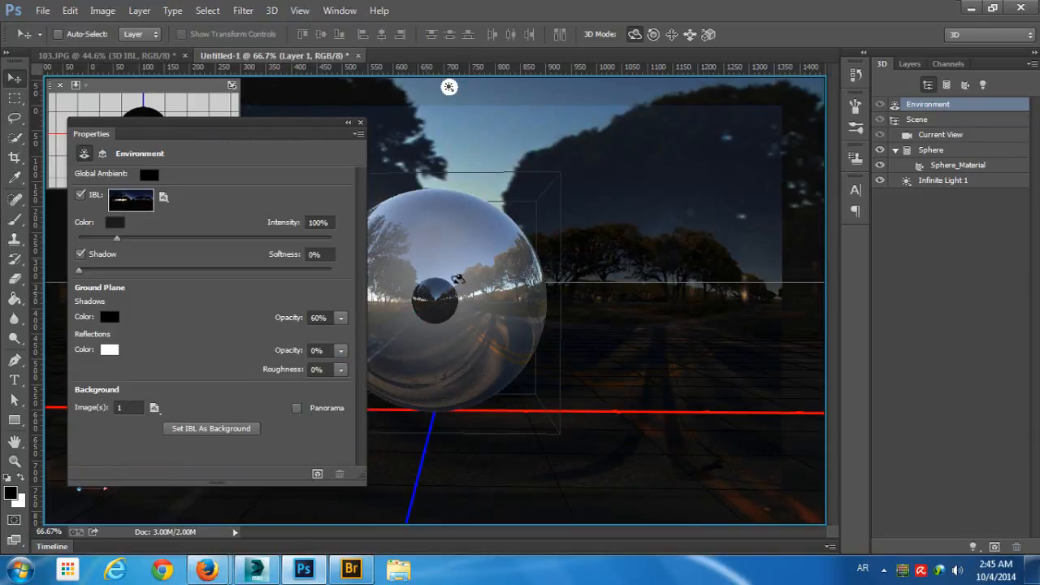
left_click(648, 328)
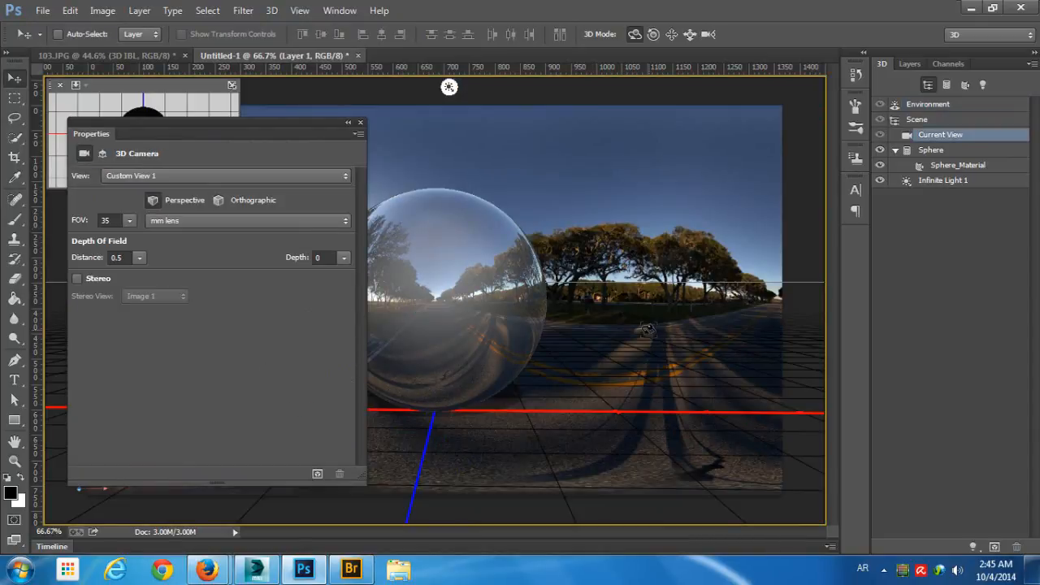
- Turn on panorama display for the environment's background image in the sphere scene
left_click_drag(271, 128, 219, 119)
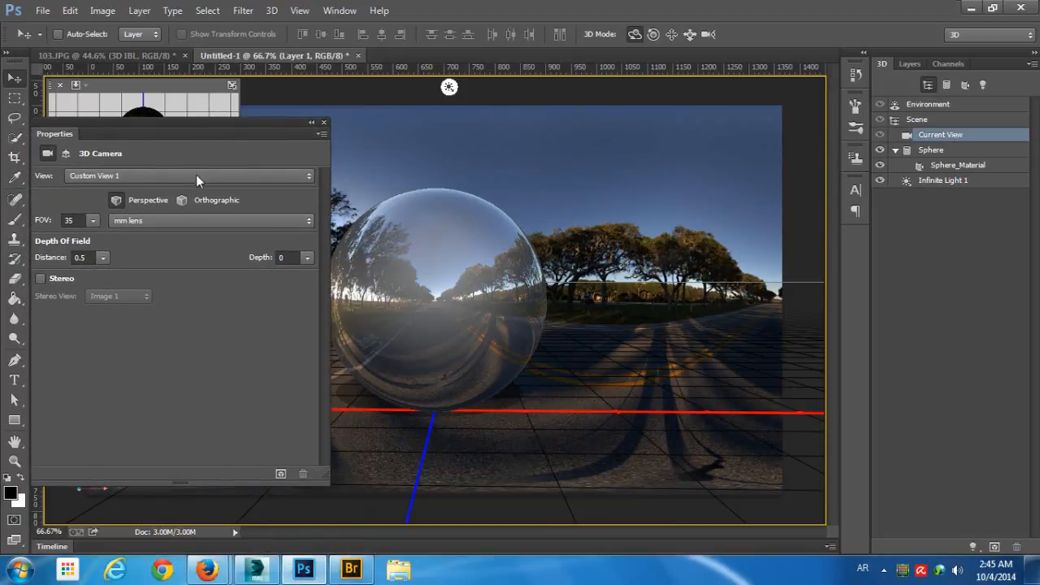
left_click(964, 106)
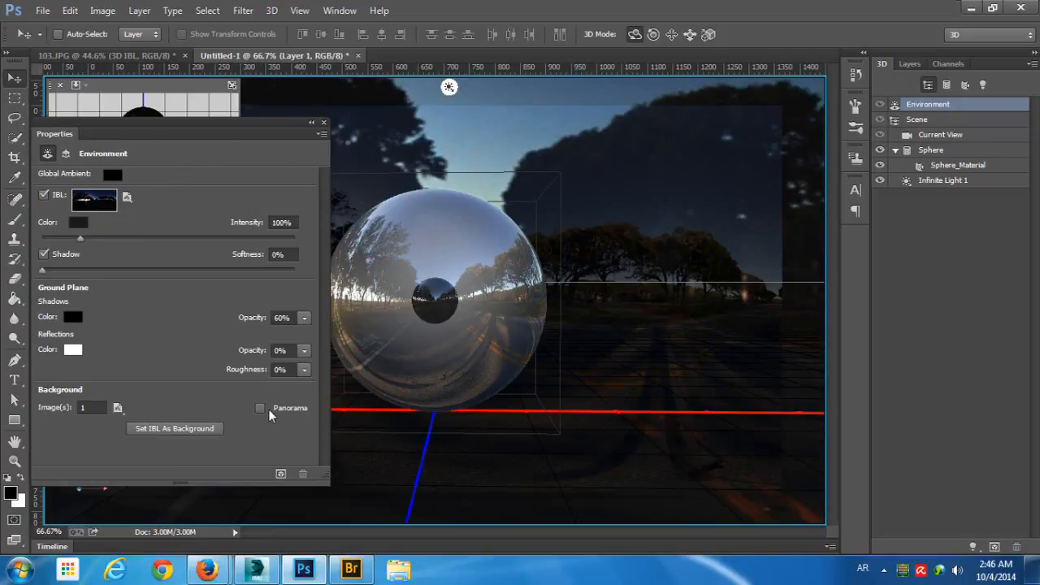
left_click(260, 407)
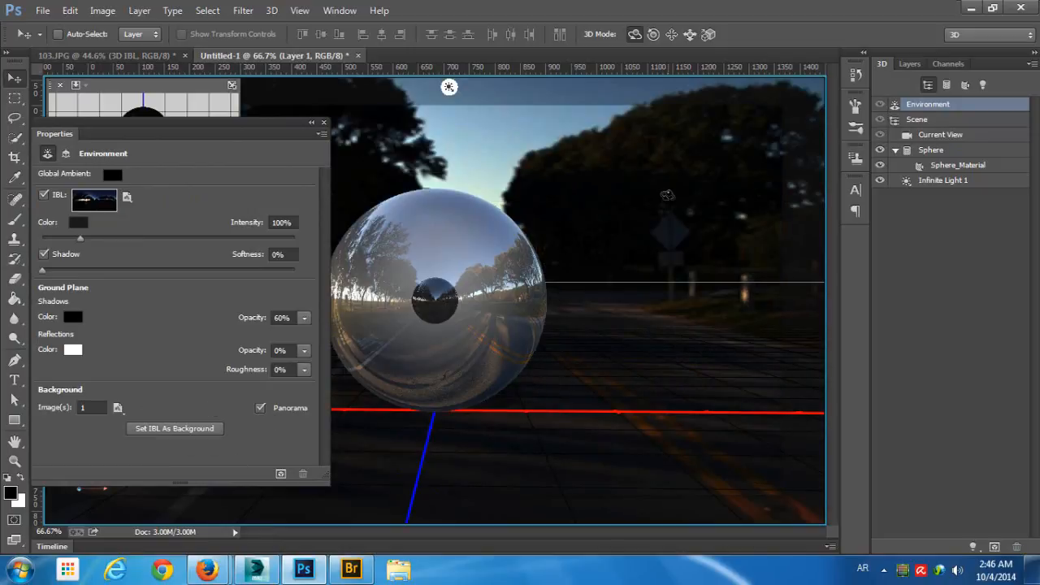
- Orbit the camera around the sphere to examine how the panorama background and the reflections follow the view
left_click(642, 206)
left_click_drag(279, 130, 315, 458)
left_click_drag(617, 189, 468, 187)
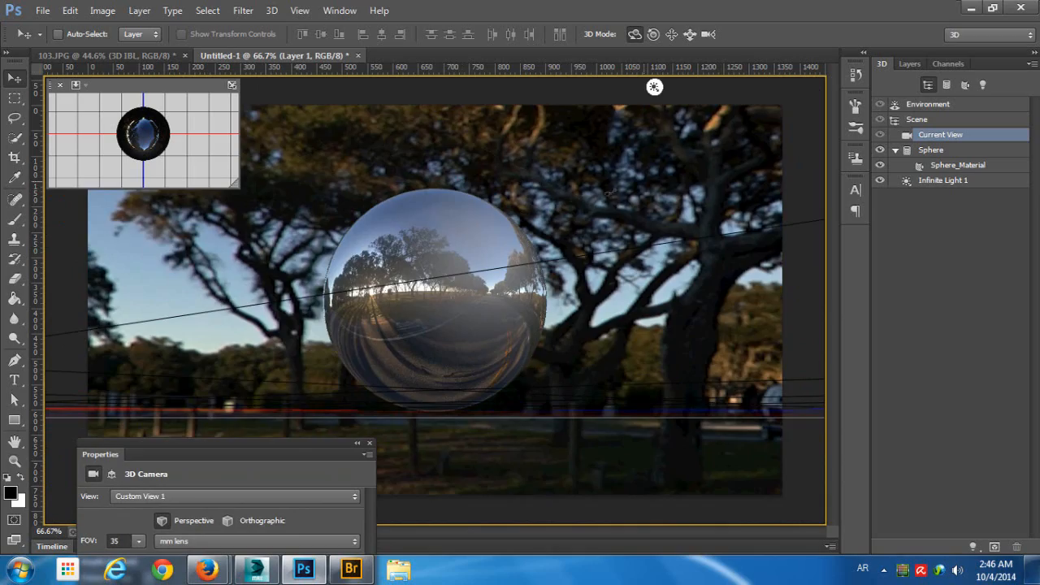
left_click_drag(610, 190, 559, 186)
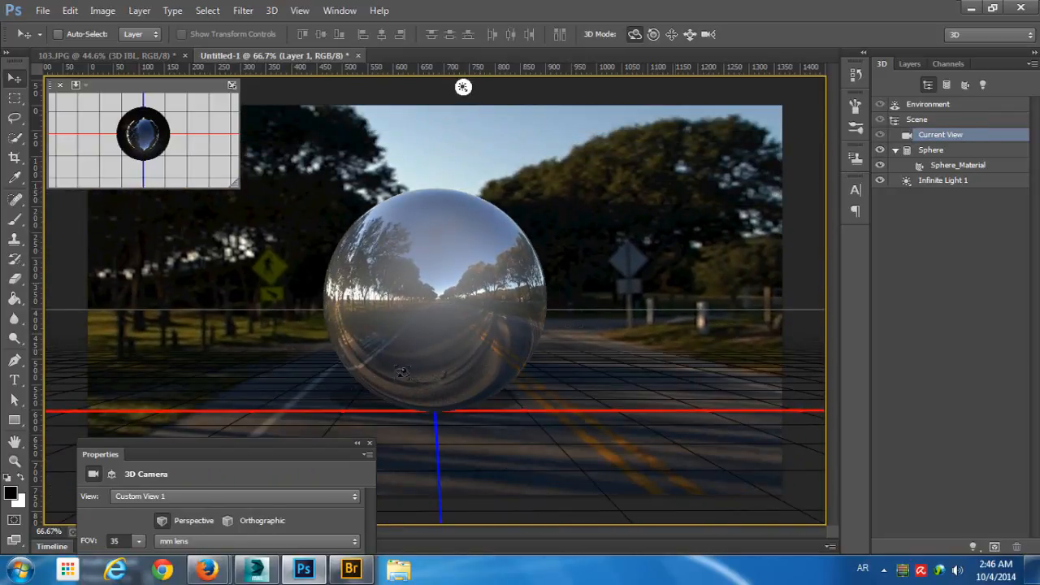
- Set the sphere scene camera's depth of field to a distance of 0.2 and a depth of 0.5
left_click_drag(245, 442, 211, 212)
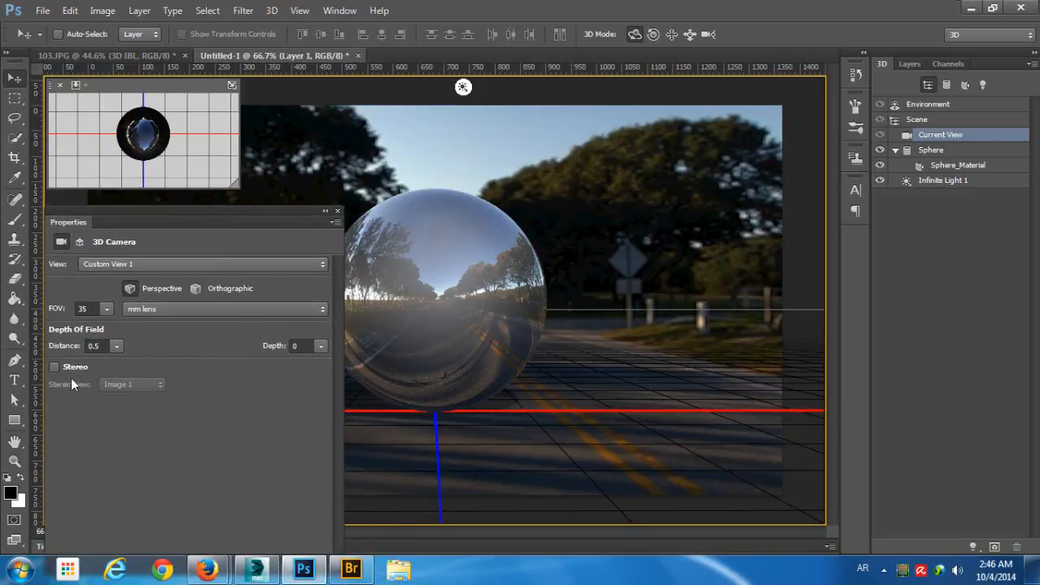
left_click(116, 345)
left_click(321, 346)
mouse_move(269, 363)
left_mouse_down()
mouse_move(298, 360)
mouse_move(263, 363)
left_mouse_up()
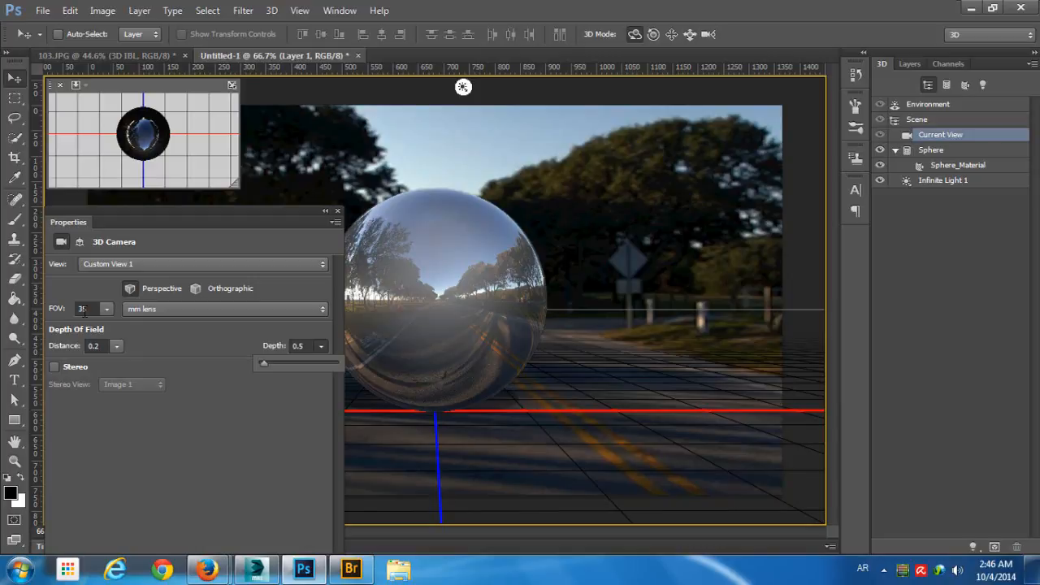
- Switch to the 103.JPG document and examine the field of view and depth of field settings of its 3D camera
left_click(111, 53)
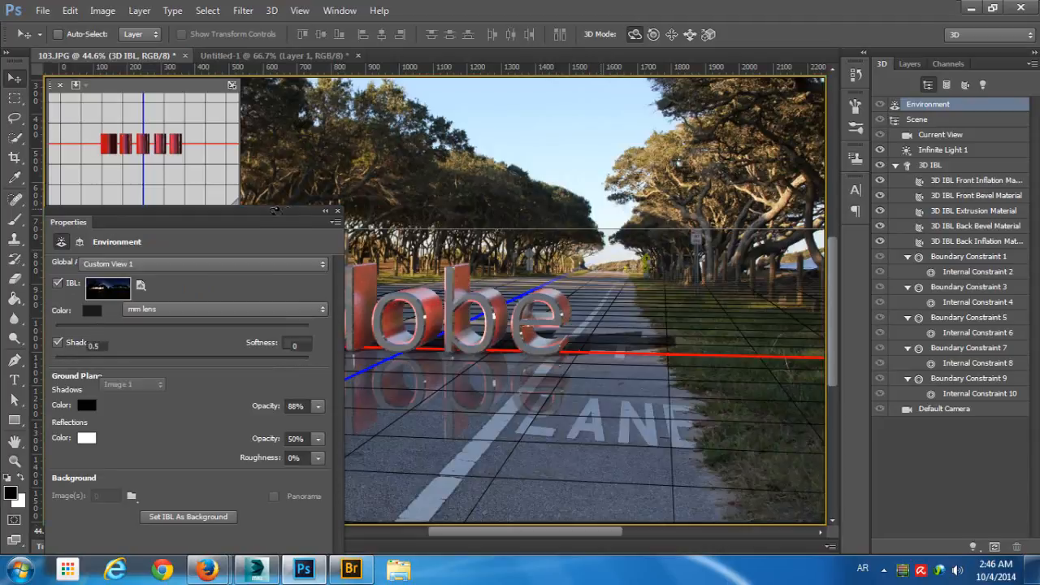
left_click(940, 134)
left_click_drag(258, 222, 612, 415)
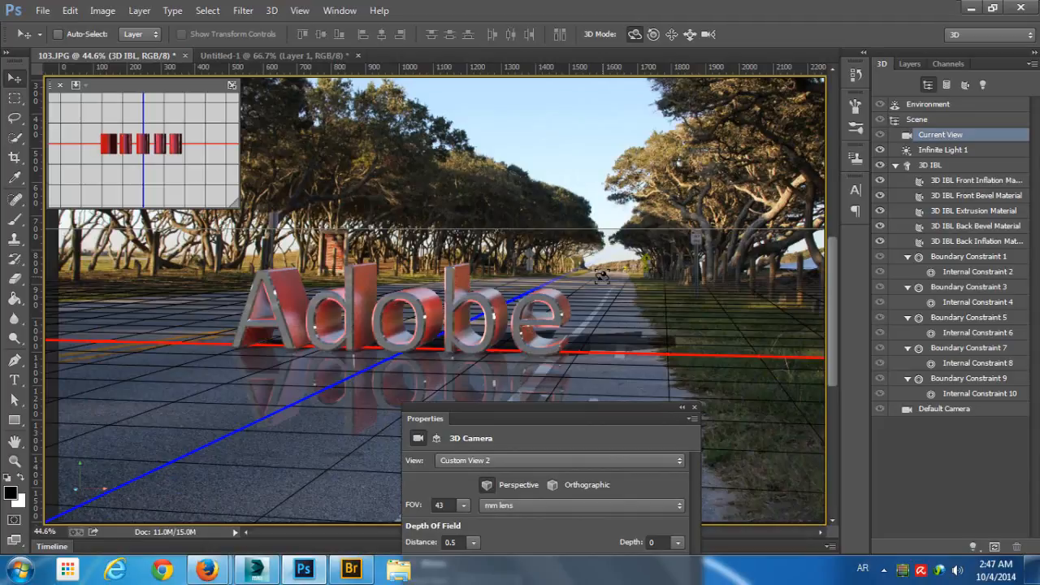
left_click_drag(628, 409, 664, 191)
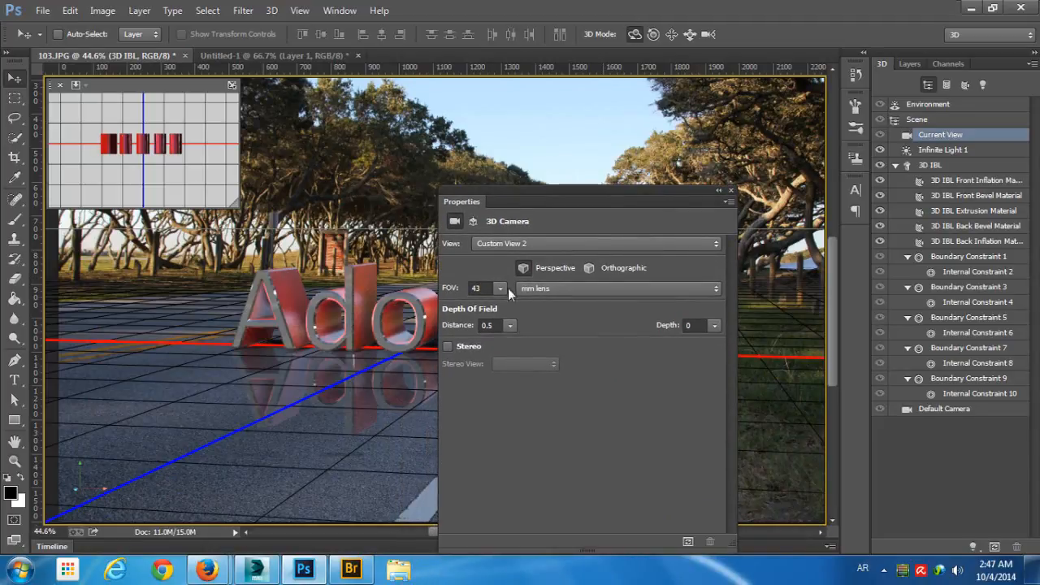
left_click(479, 287)
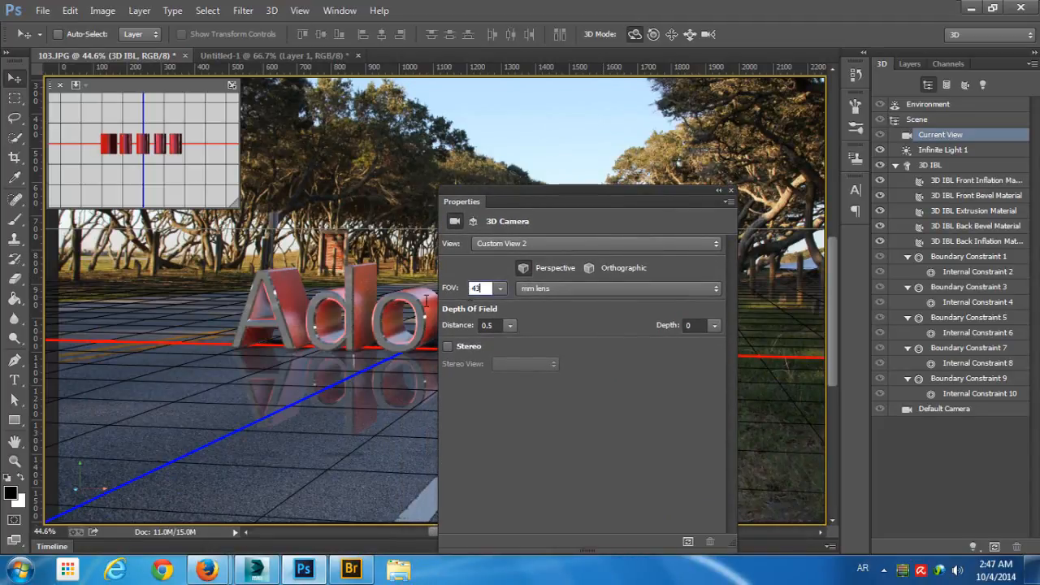
- Close the camera properties and select the Background layer of the road photo
left_click(731, 191)
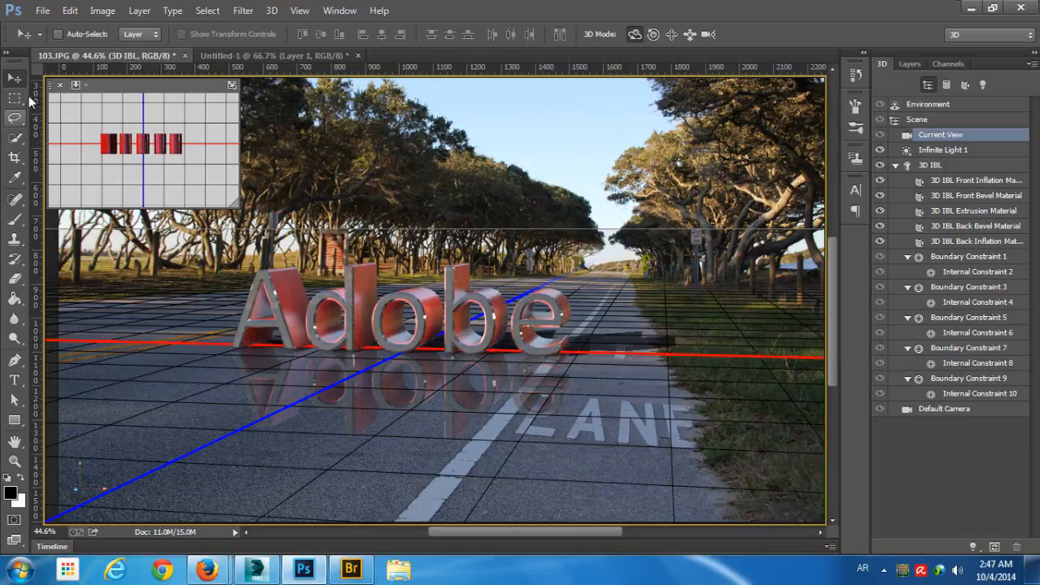
left_click(913, 65)
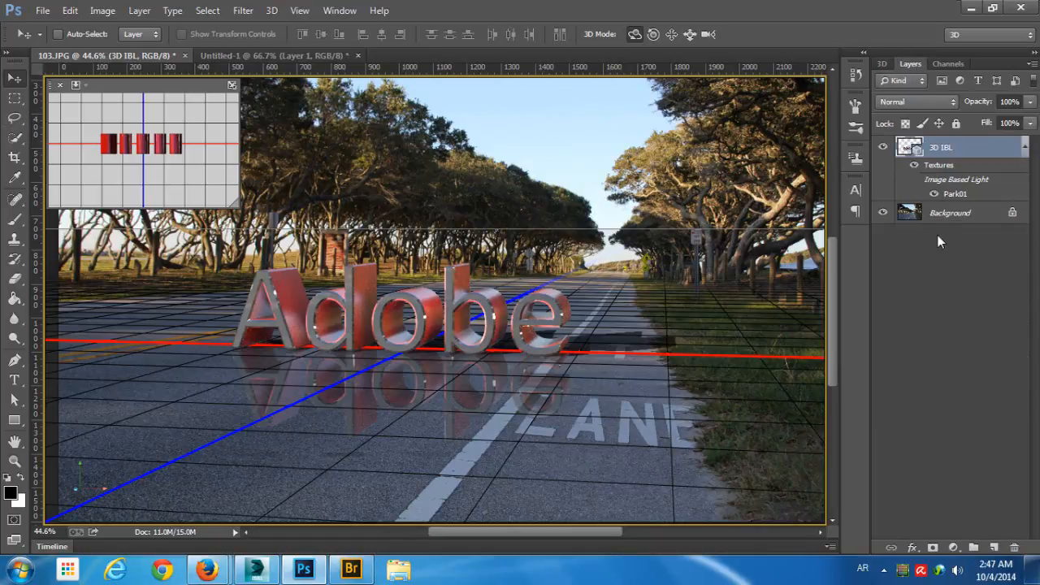
left_click(960, 214)
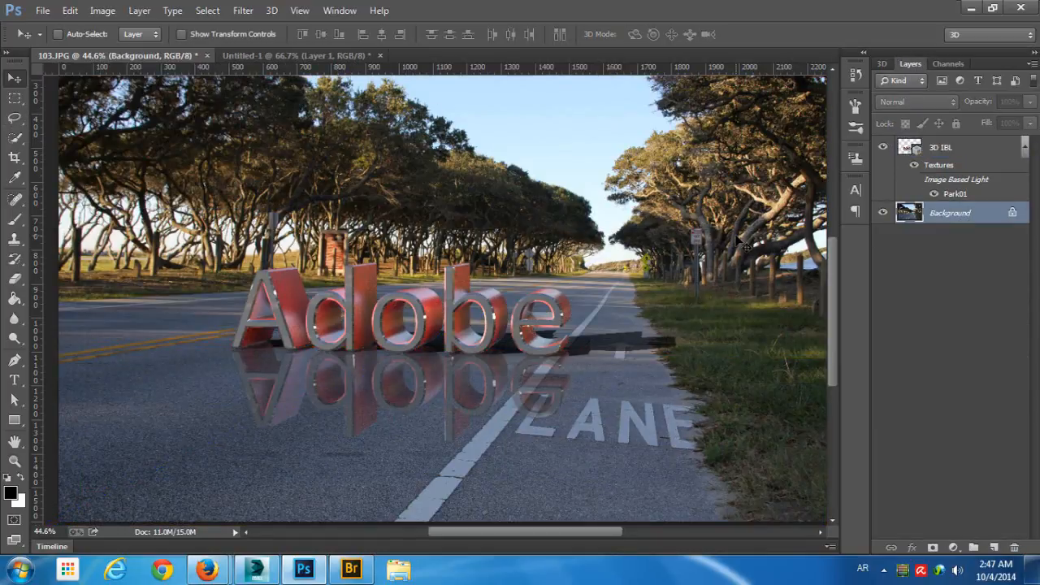